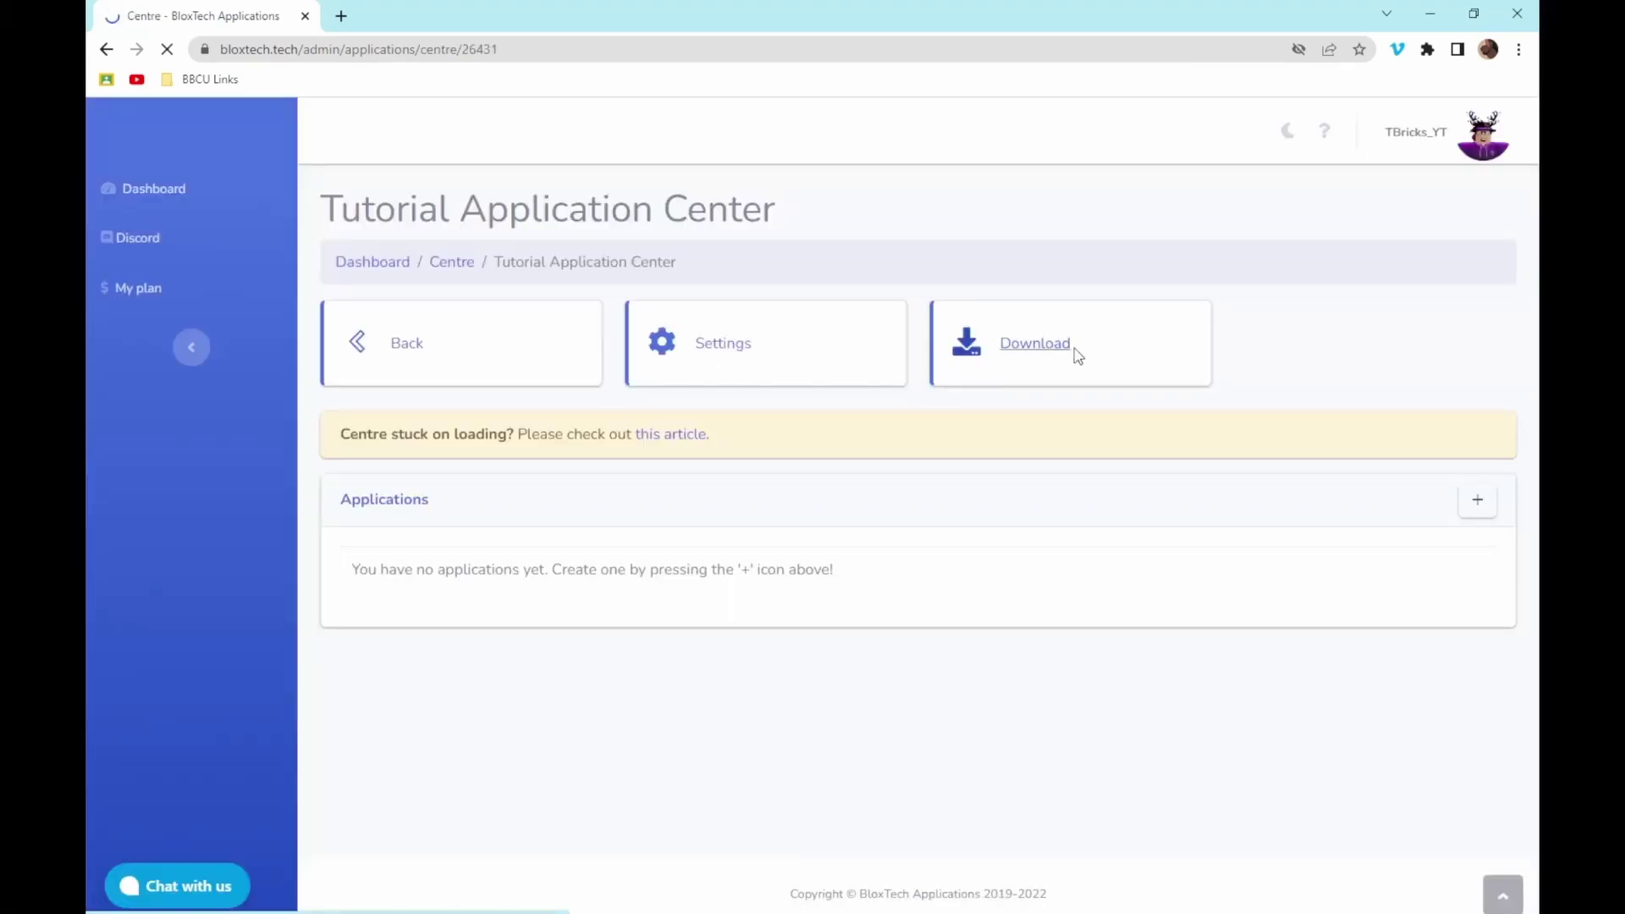
# Download the centre file of the Application centre type and dismiss the download notice.
pyautogui.click(1034, 344)
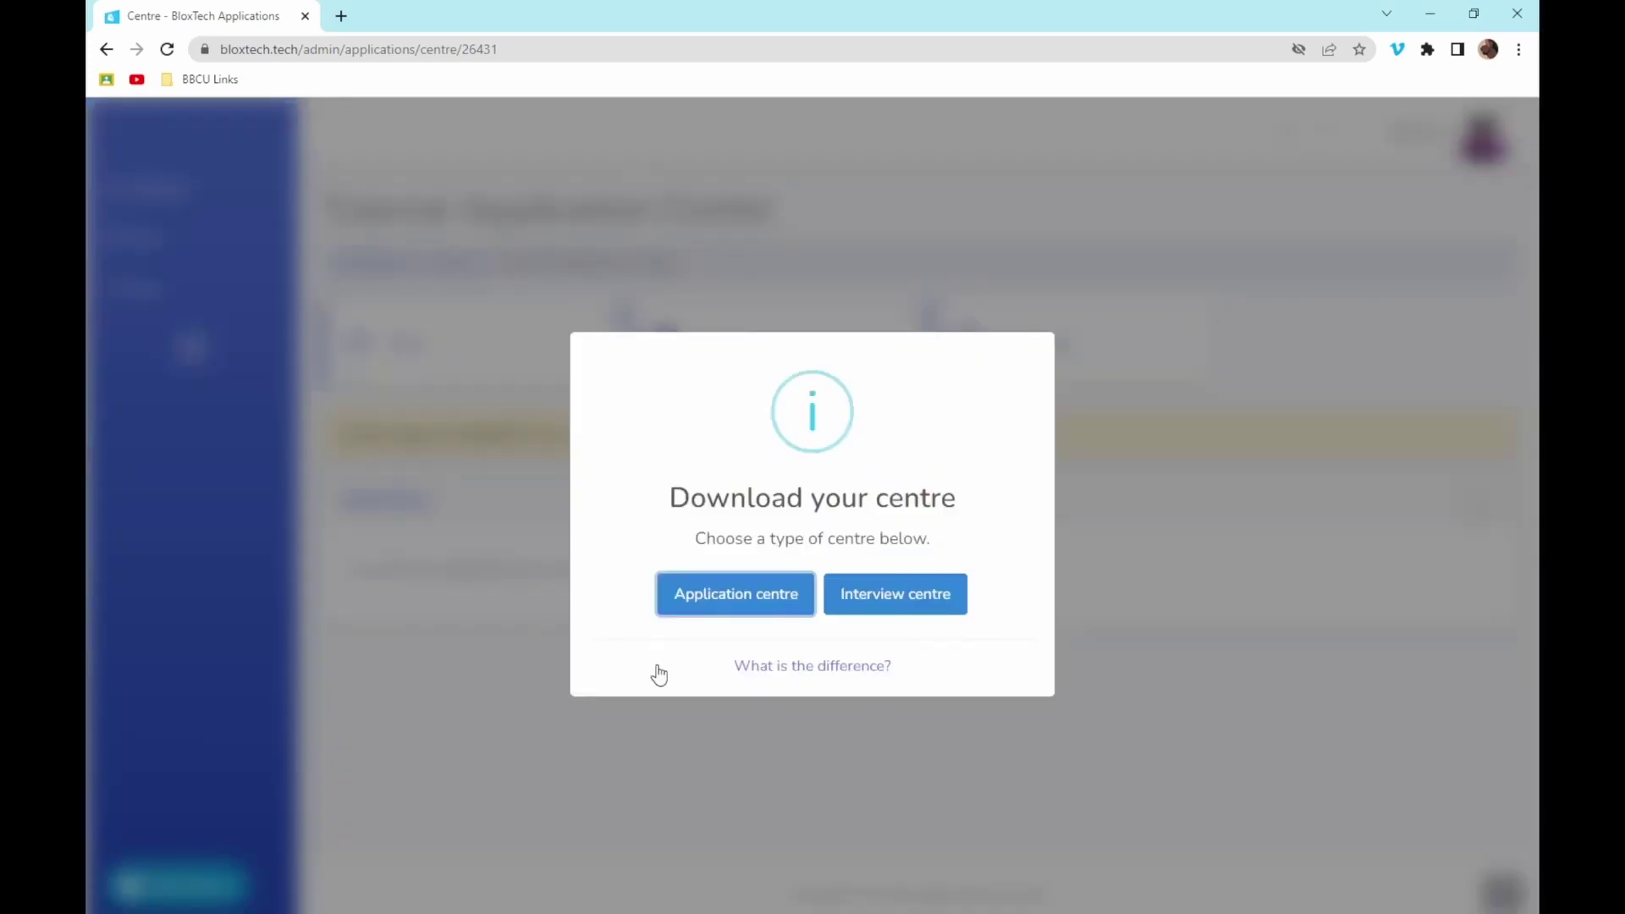
pyautogui.click(749, 613)
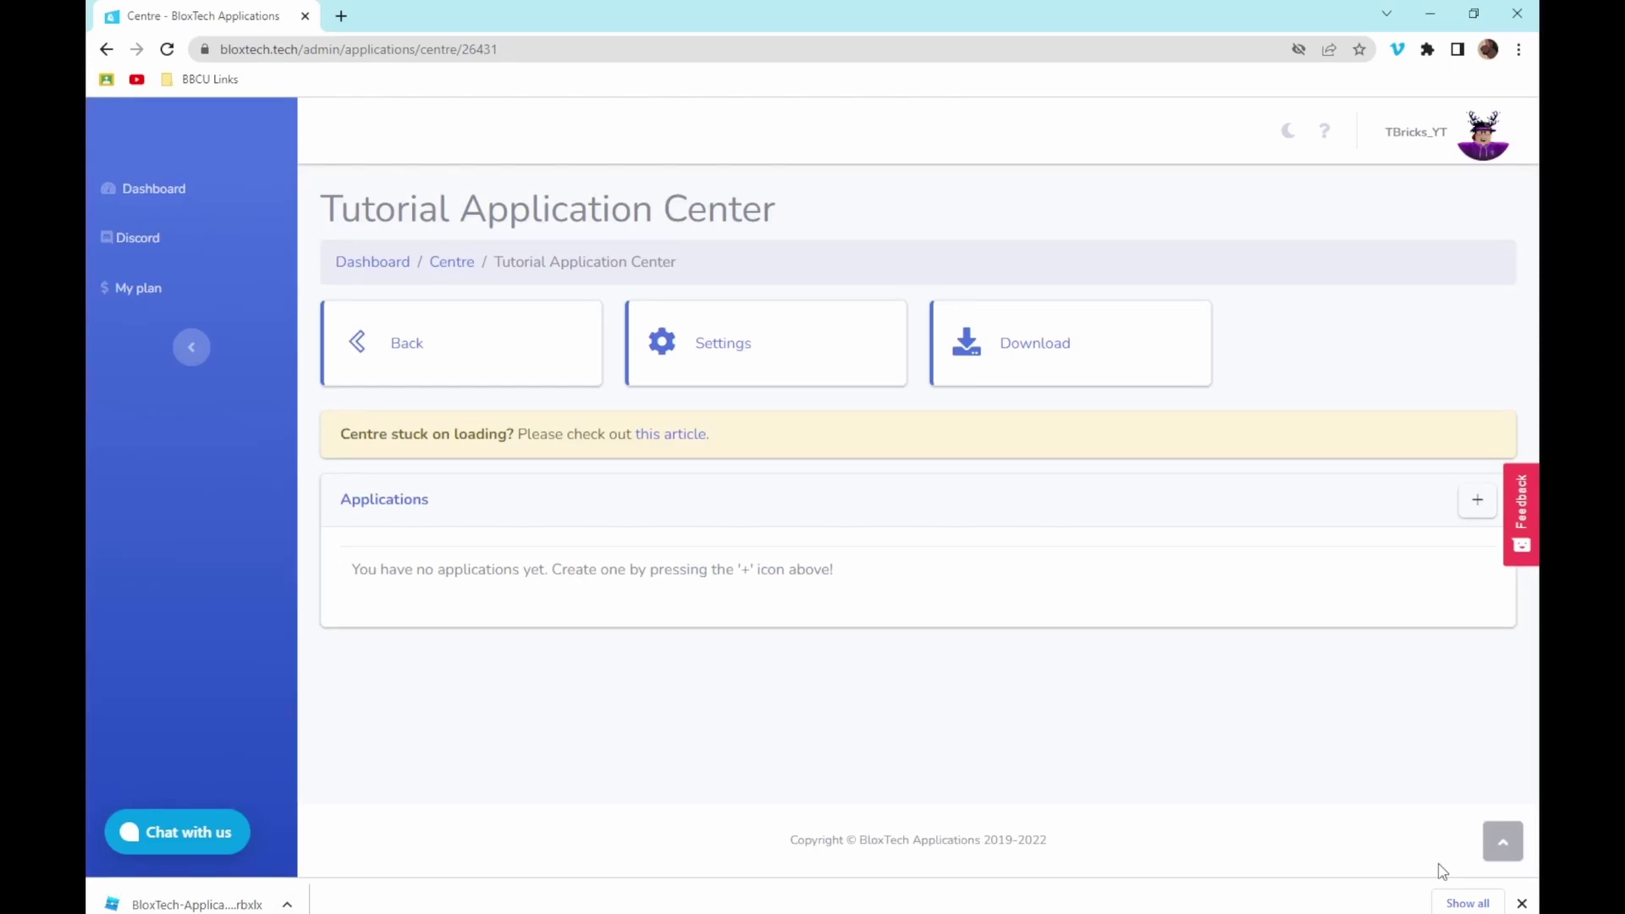
pyautogui.click(1521, 903)
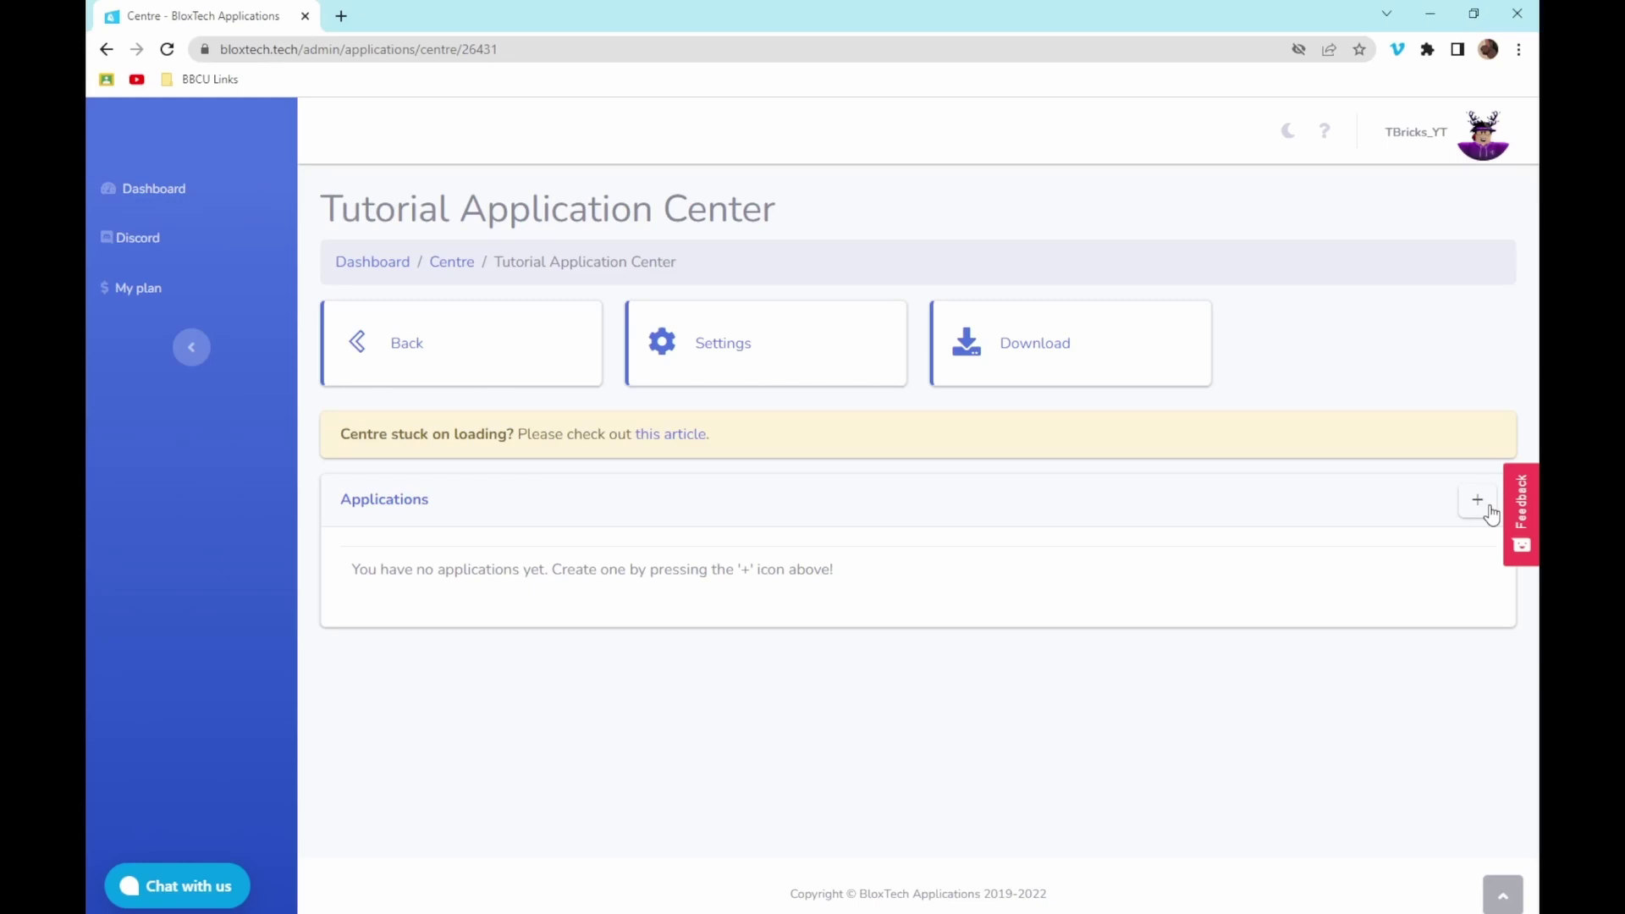
# Create a new application for the role "Trainee Rank" and continue to its question editor.
pyautogui.click(1477, 500)
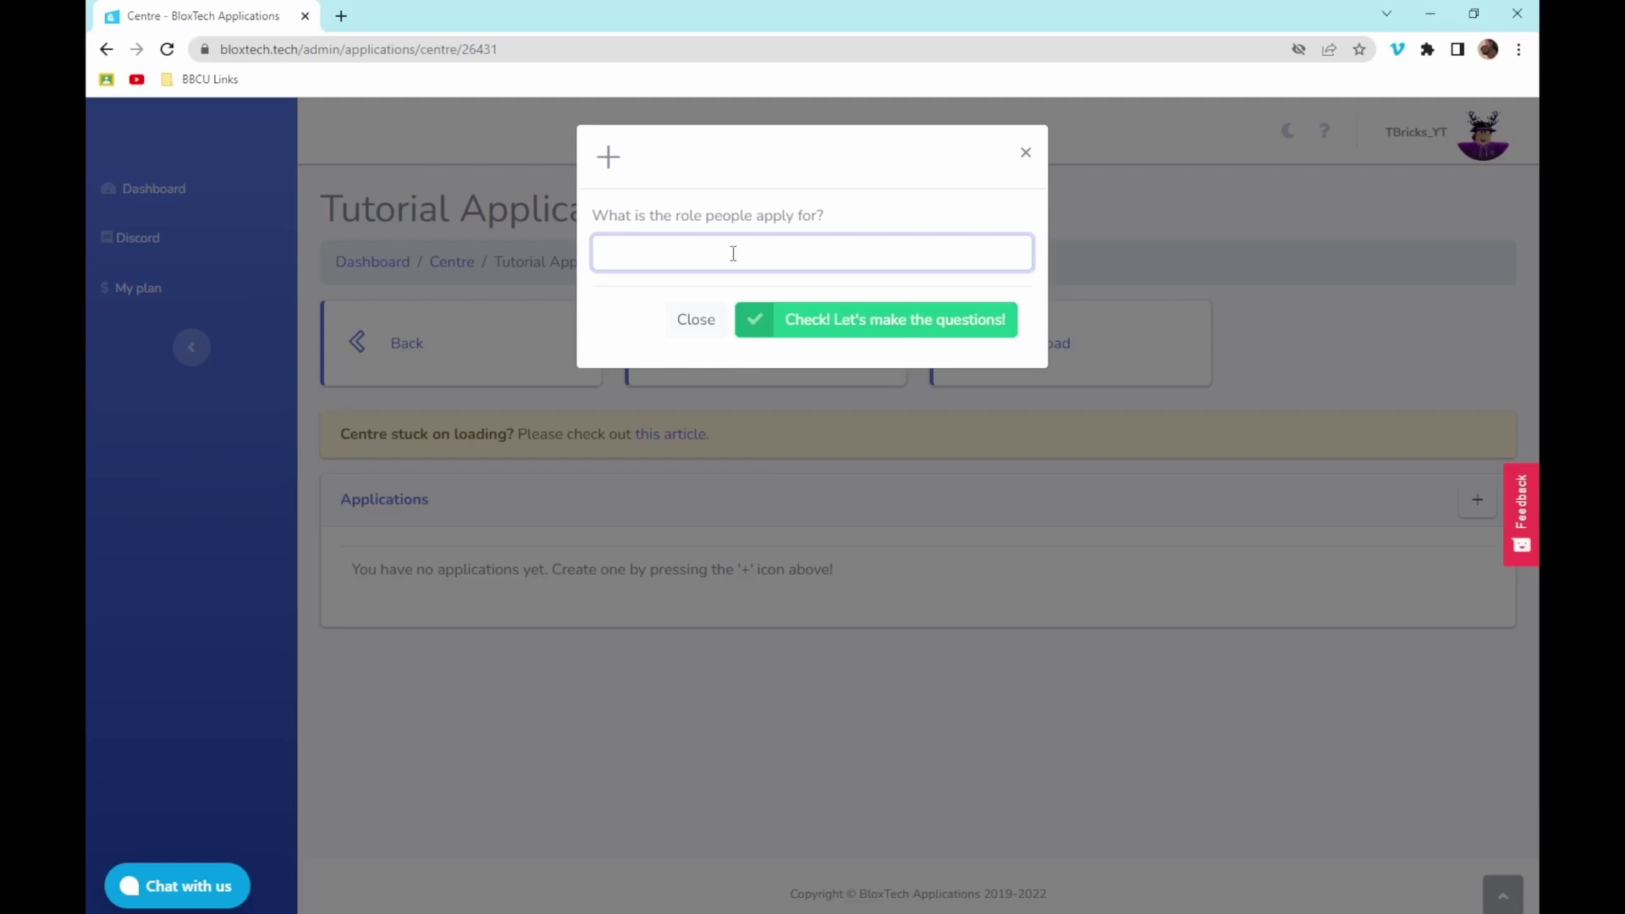
pyautogui.write('Trainee Rank')
pyautogui.click(832, 324)
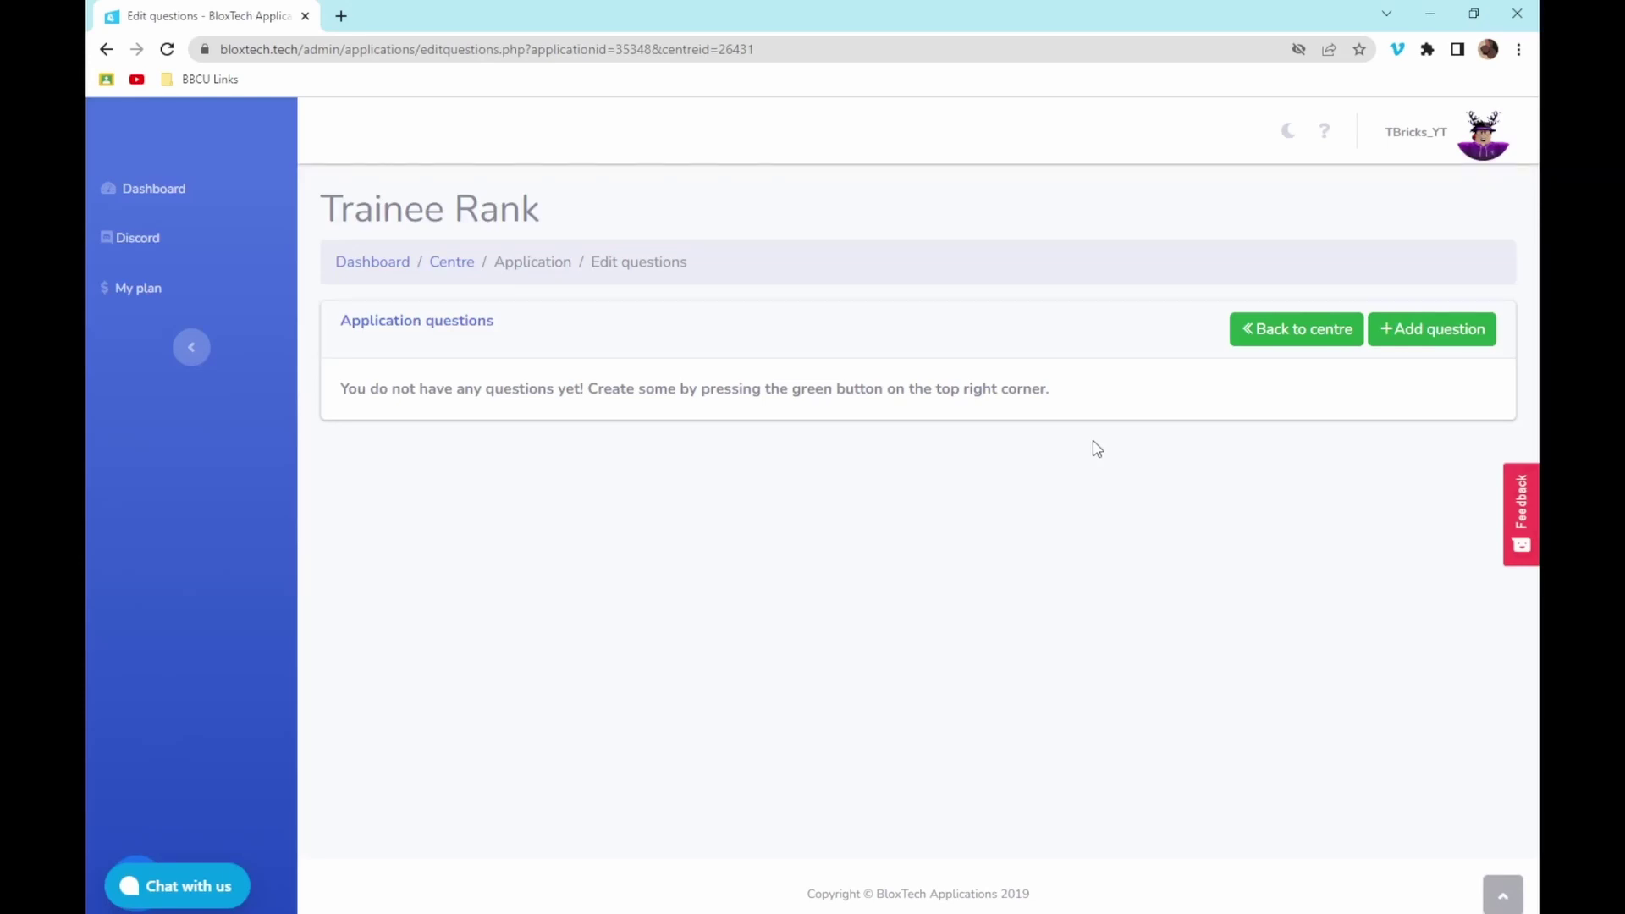
# Start a new question "What is my name?" and set its type to Multiple Choice.
pyautogui.click(1432, 329)
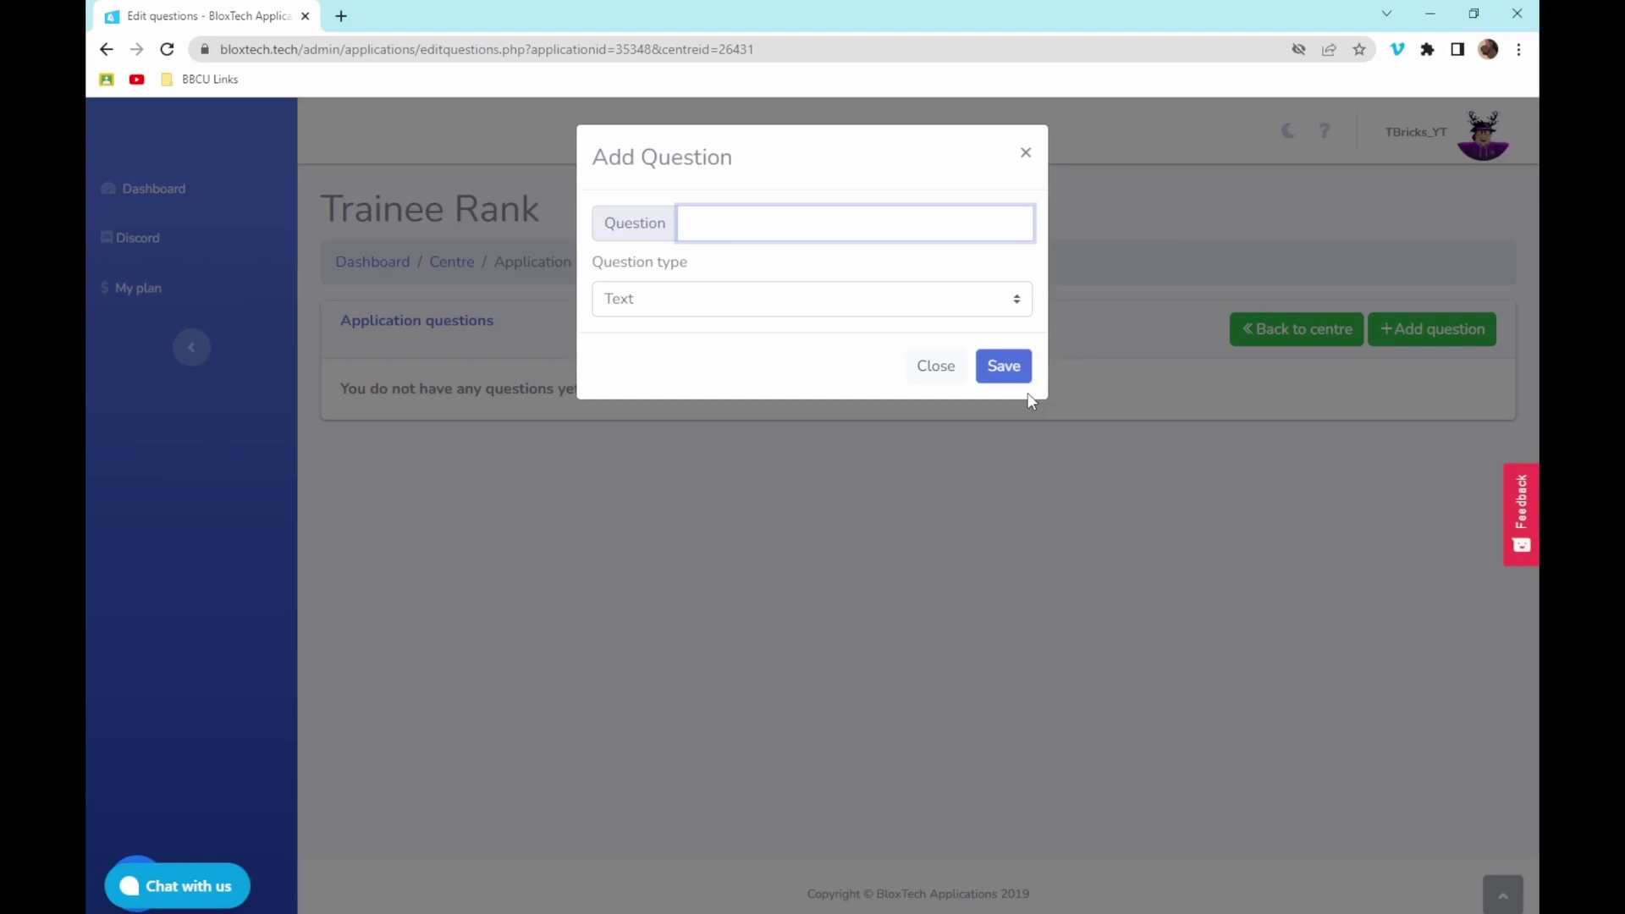
pyautogui.write('What is my name?')
pyautogui.click(787, 299)
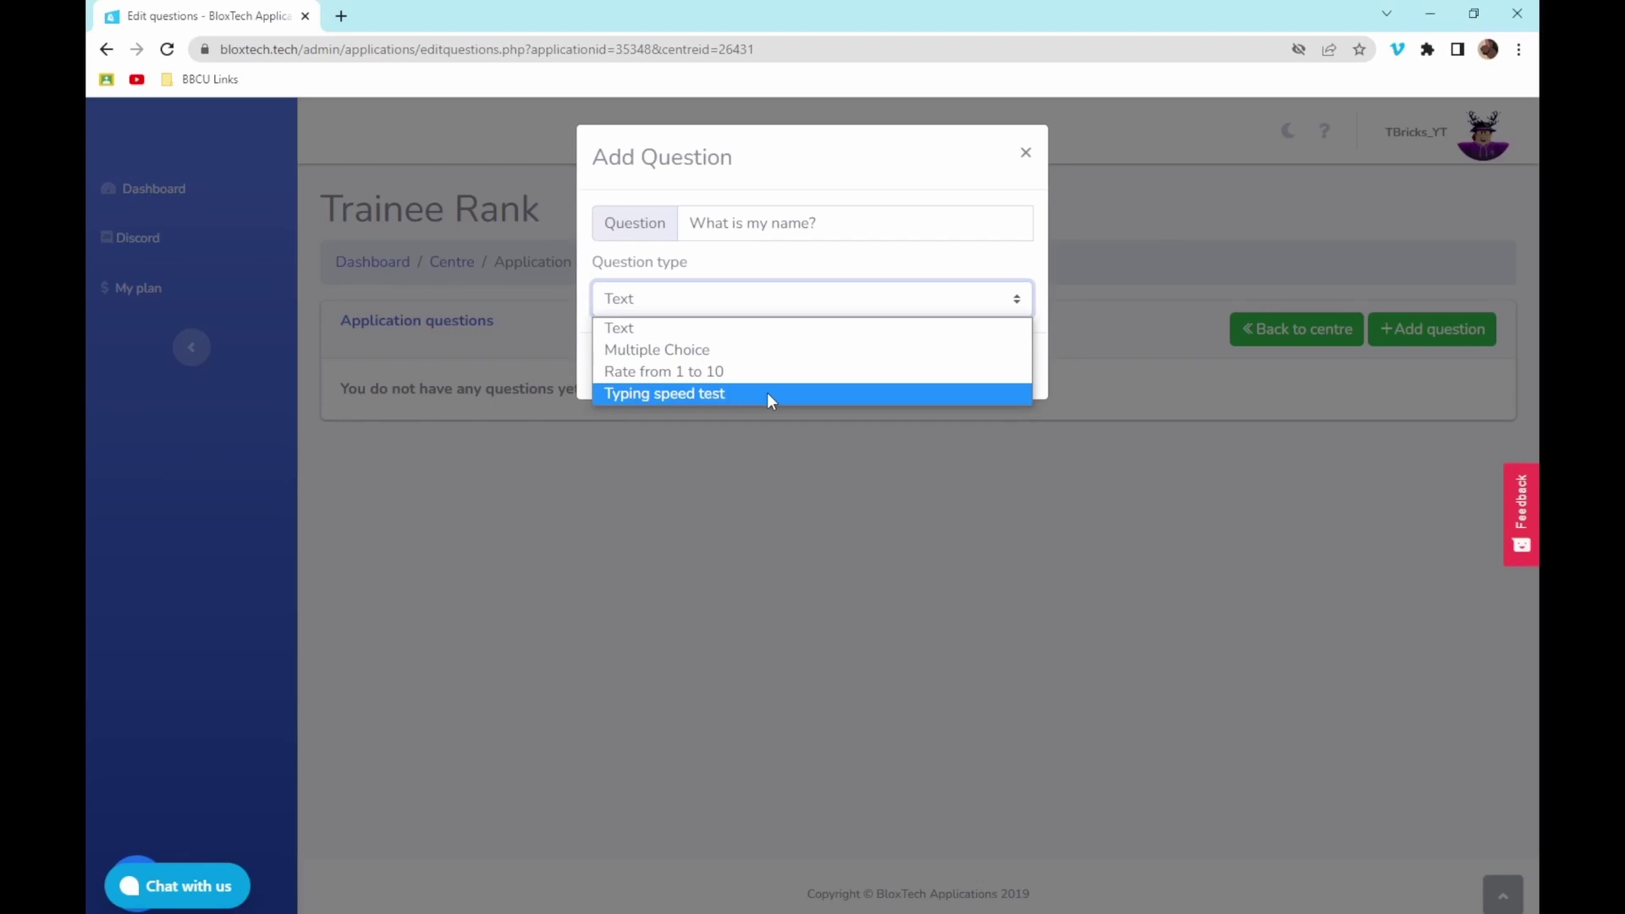
pyautogui.click(743, 350)
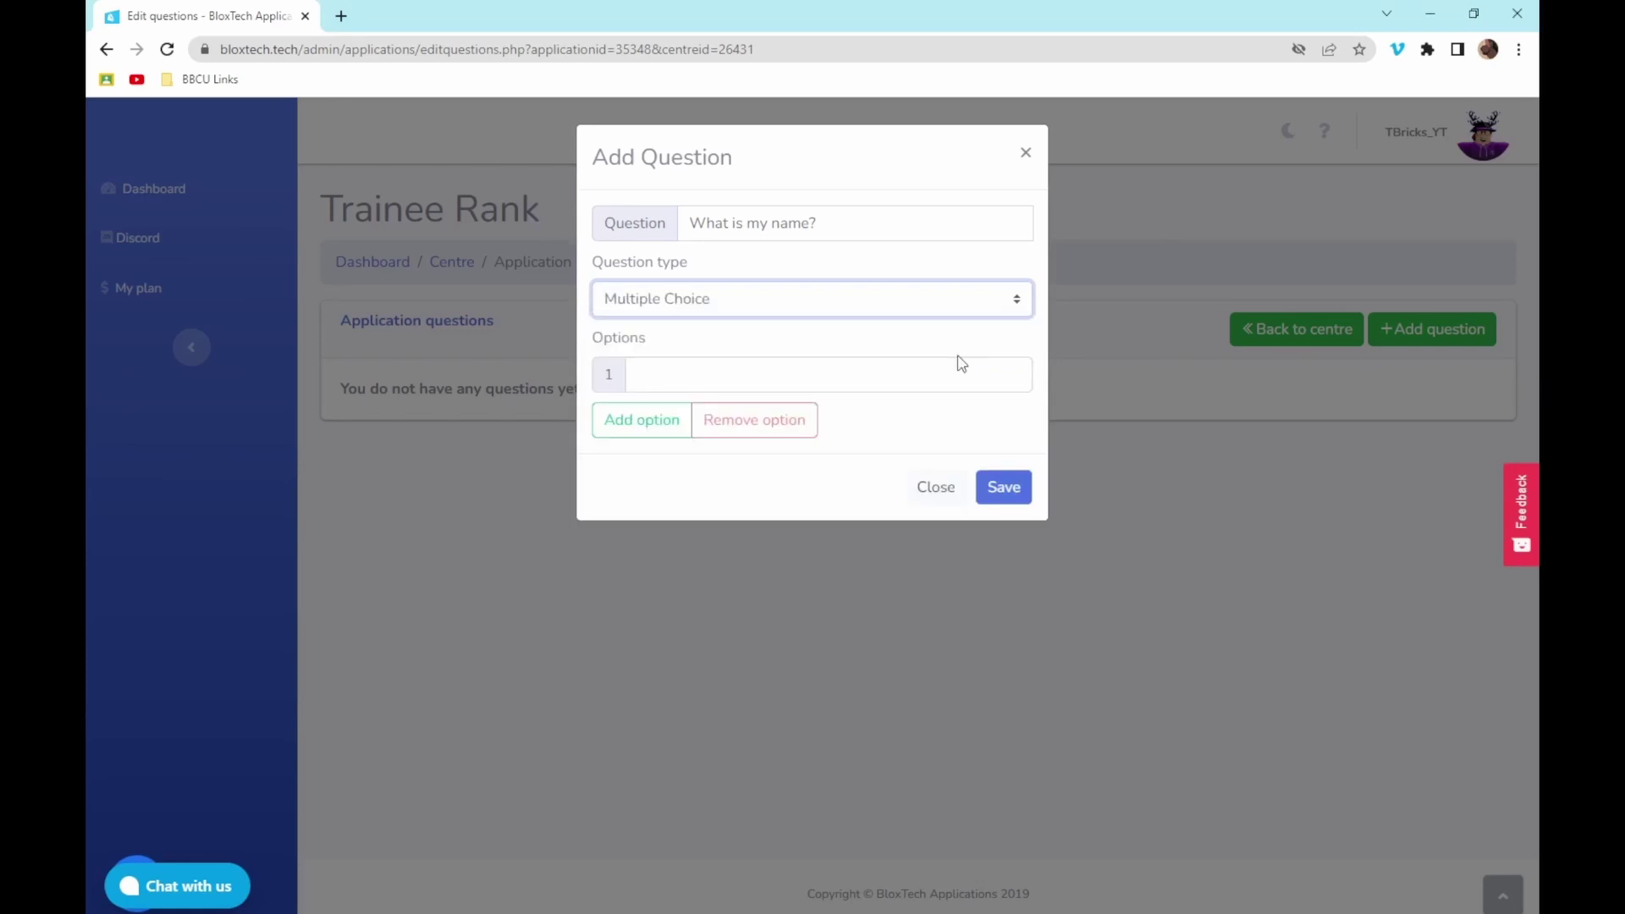
# Give the multiple-choice question the three options 1, 2 and 3, and save it.
pyautogui.click(962, 365)
pyautogui.write('1')
pyautogui.rightClick(960, 373)
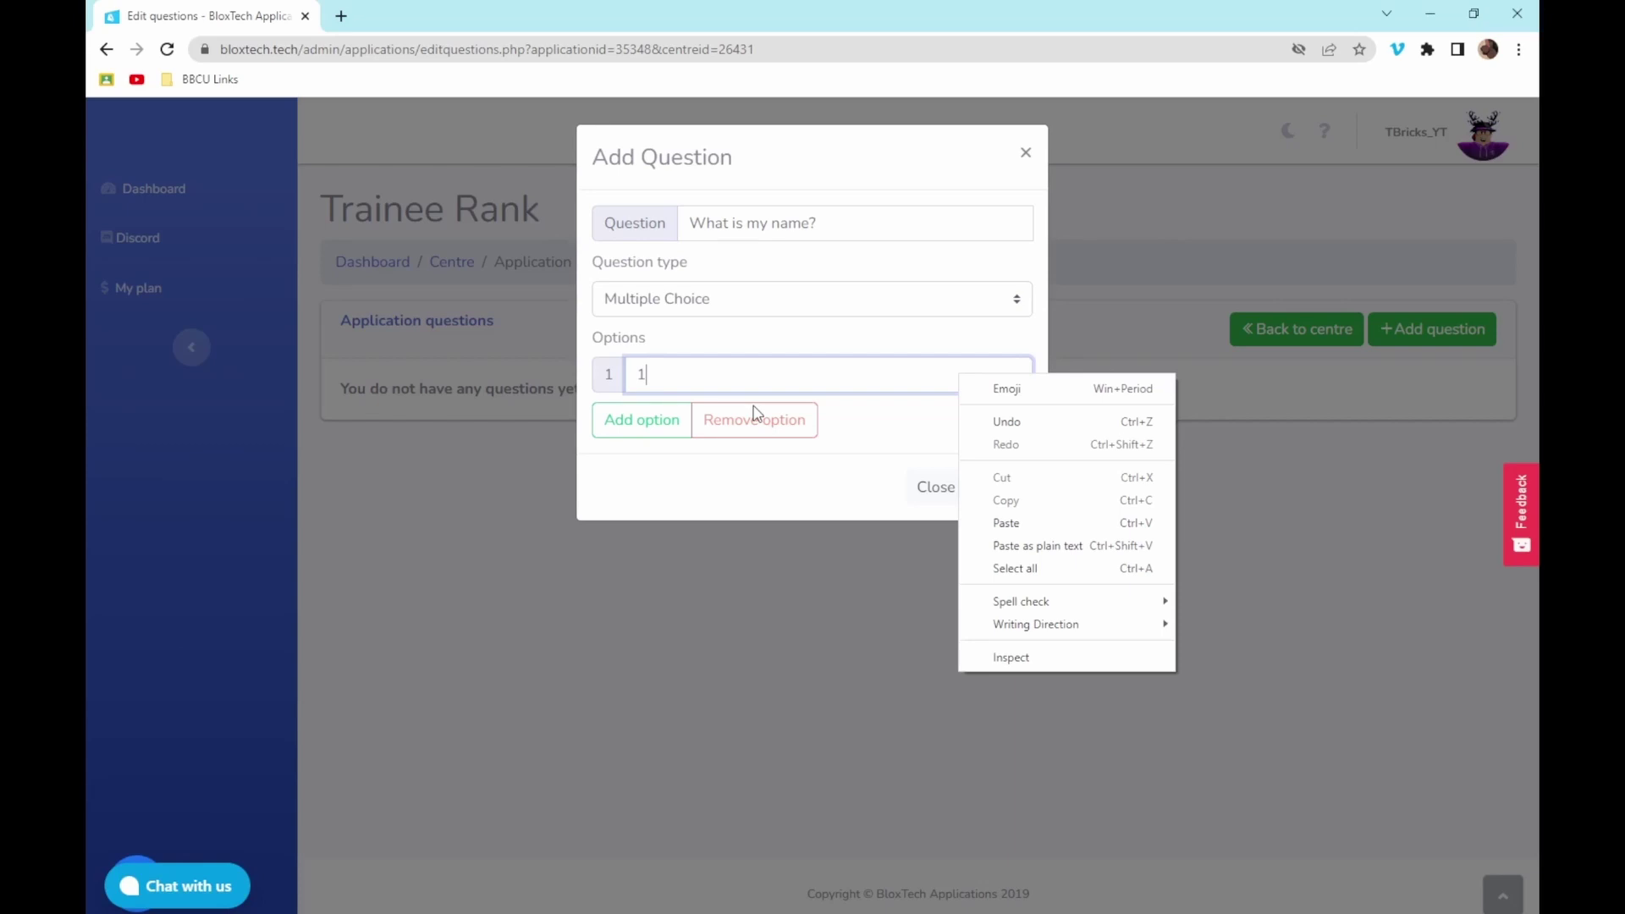
pyautogui.click(678, 420)
pyautogui.click(679, 420)
pyautogui.click(687, 410)
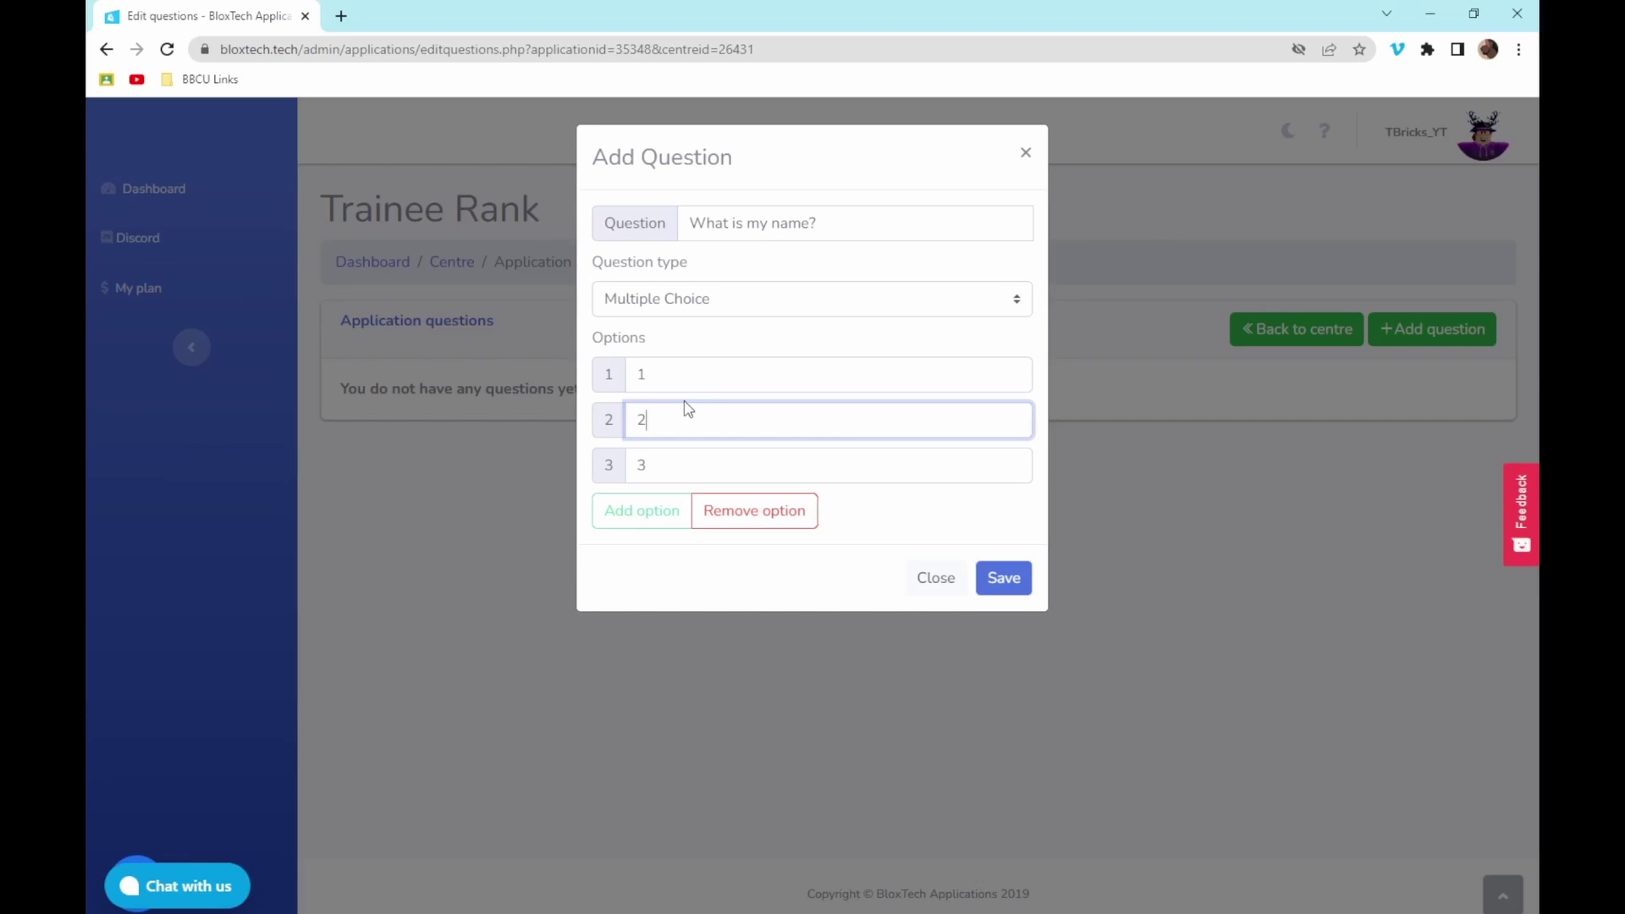
pyautogui.hotkey('shift', 'Tab')
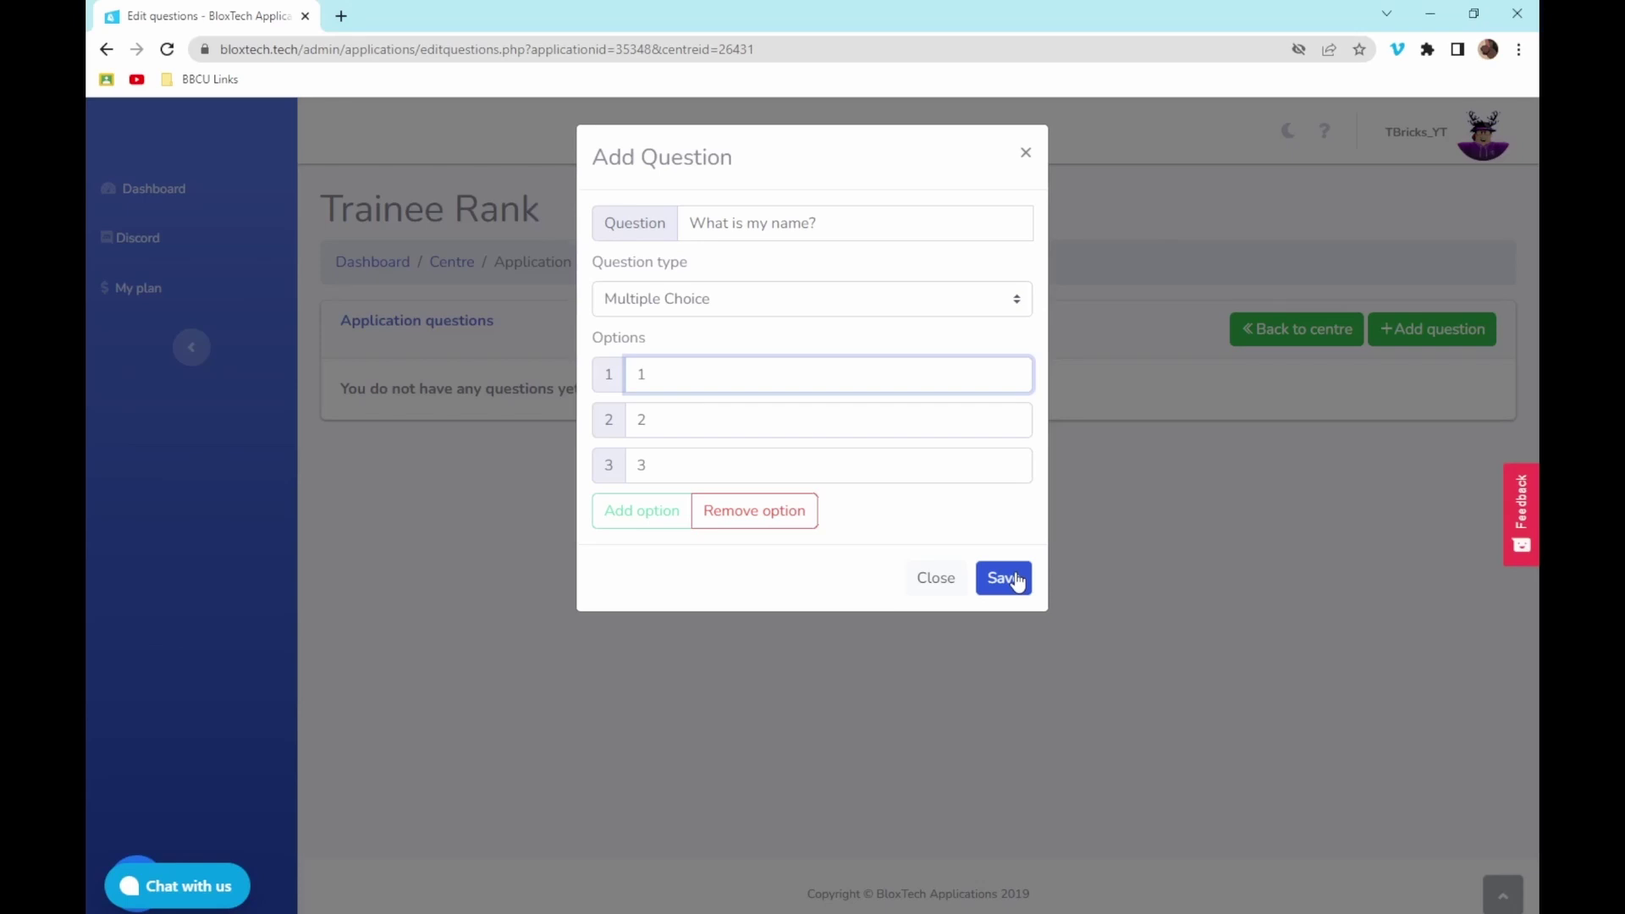
pyautogui.click(1003, 578)
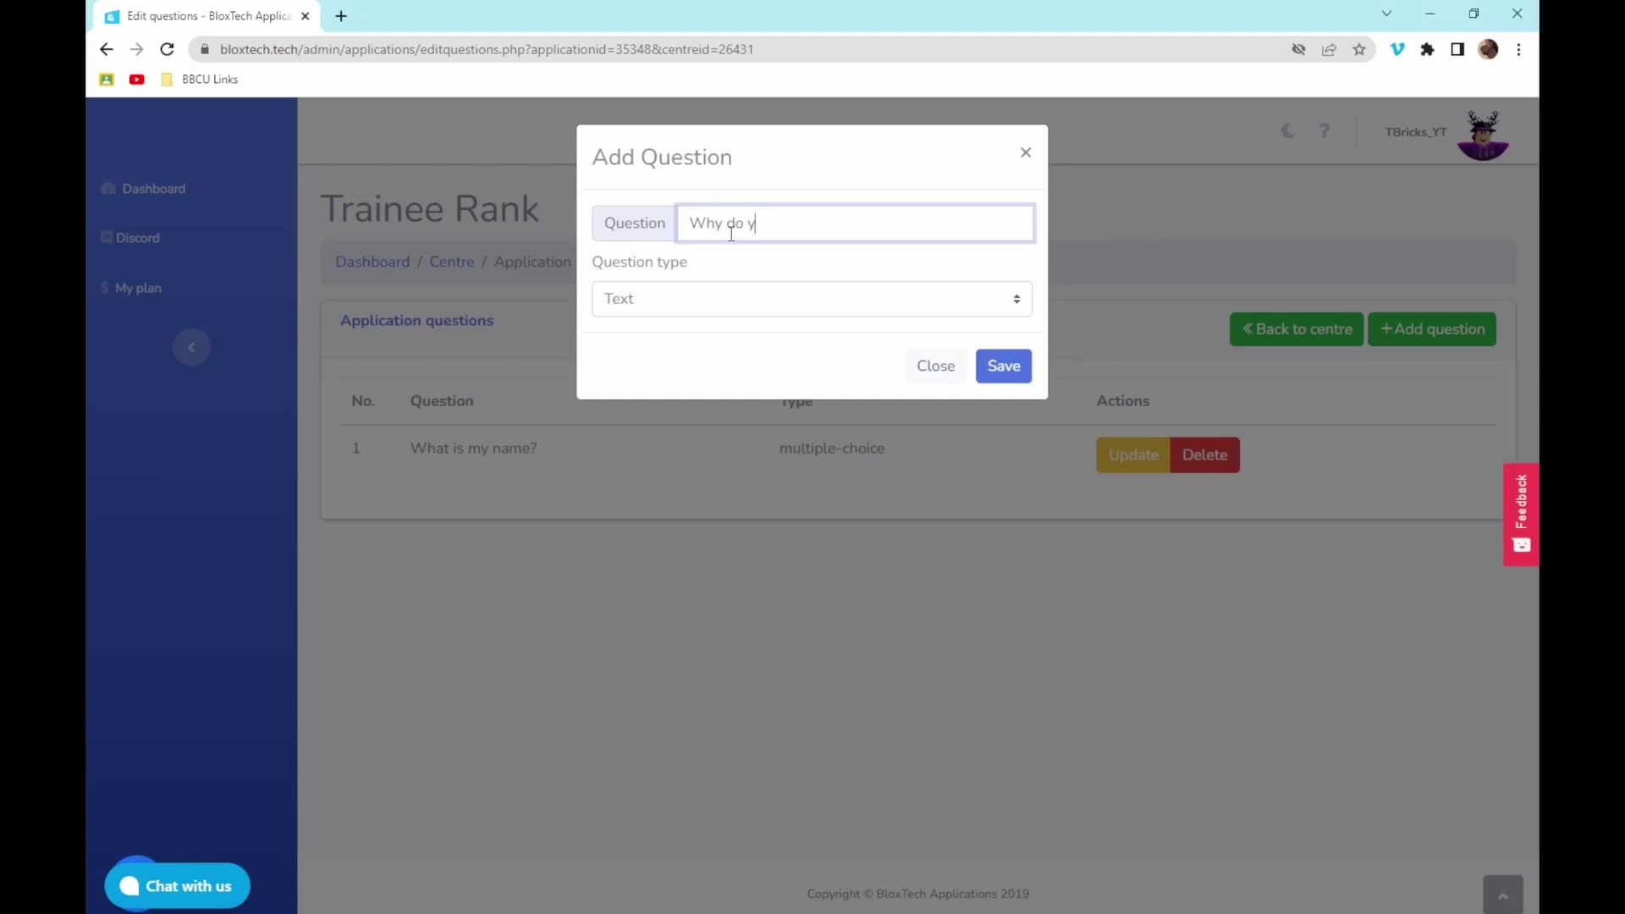
# Add the text question "Why do you want to become a trainee?" and the Rate from 1 to 10 question "Rate your happiness level.".
pyautogui.write('ou want to become a traine')
pyautogui.write('e?')
pyautogui.press('Return')
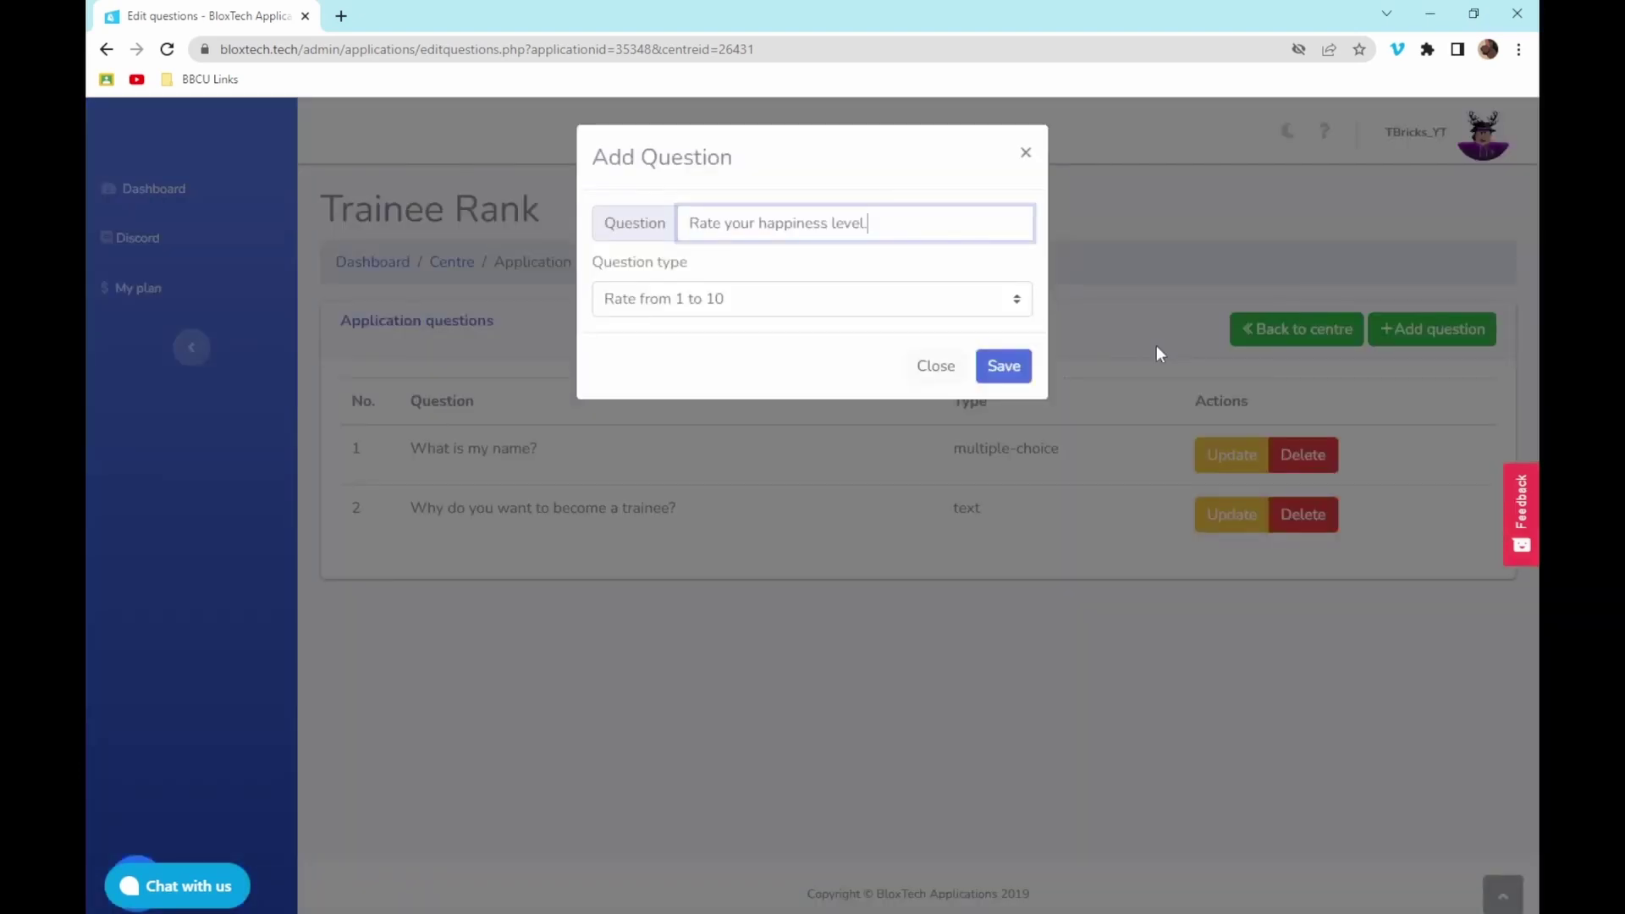
pyautogui.click(995, 372)
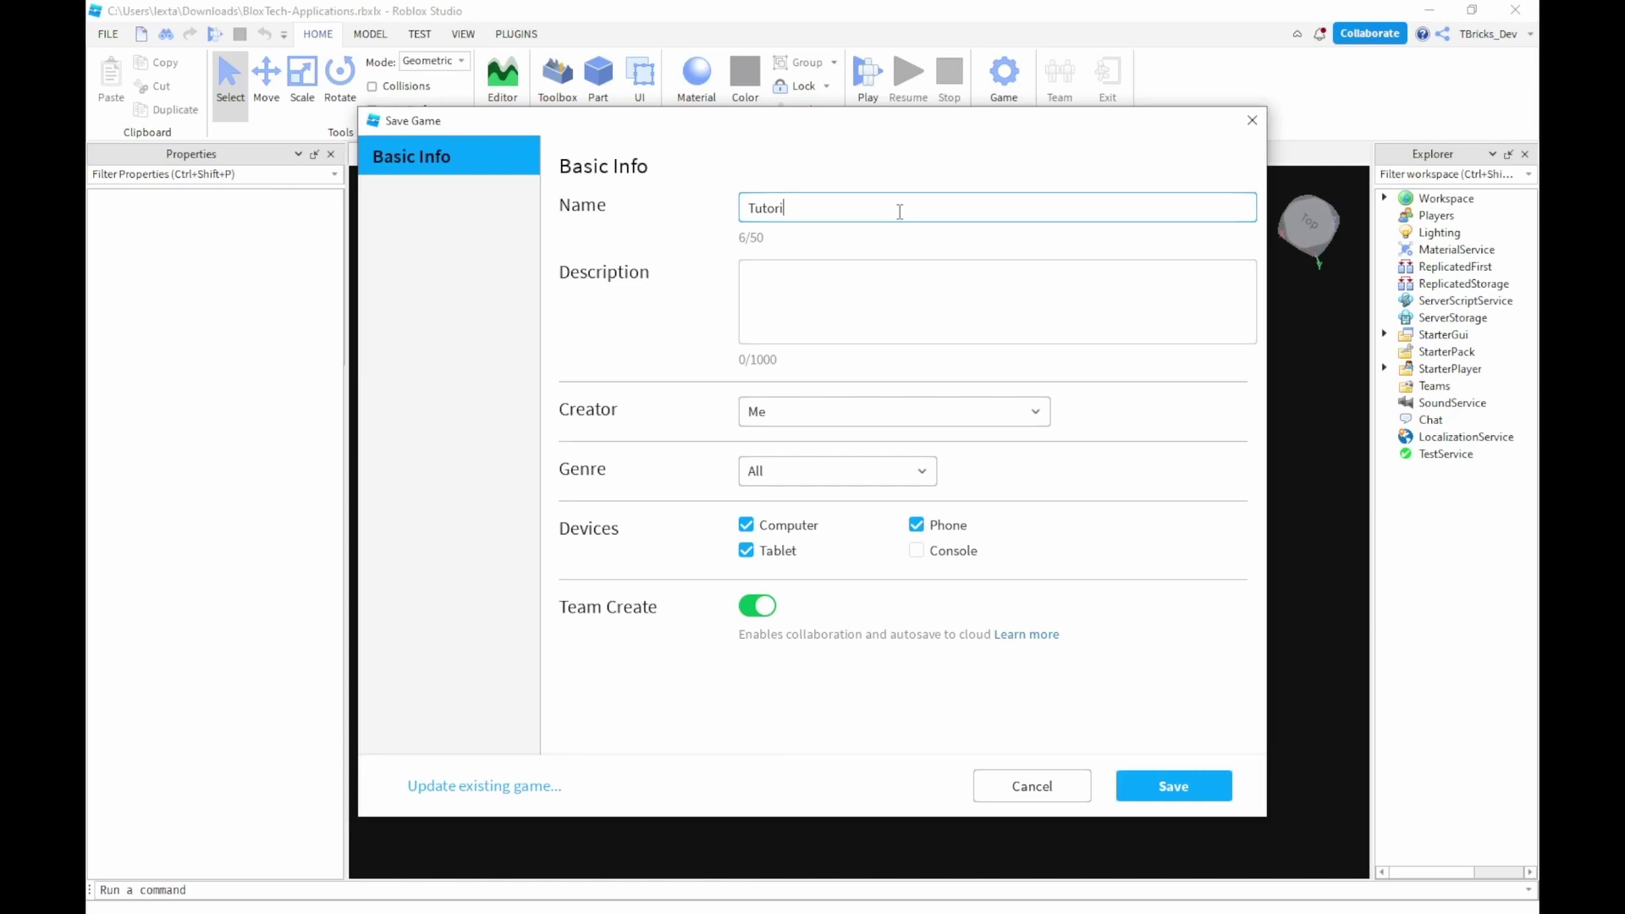
# In Roblox Studio, name the game being saved "Tutorial Application Center" and choose its creator.
pyautogui.write('al Application Center')
pyautogui.click(893, 411)
pyautogui.scroll(-1, 871, 590)
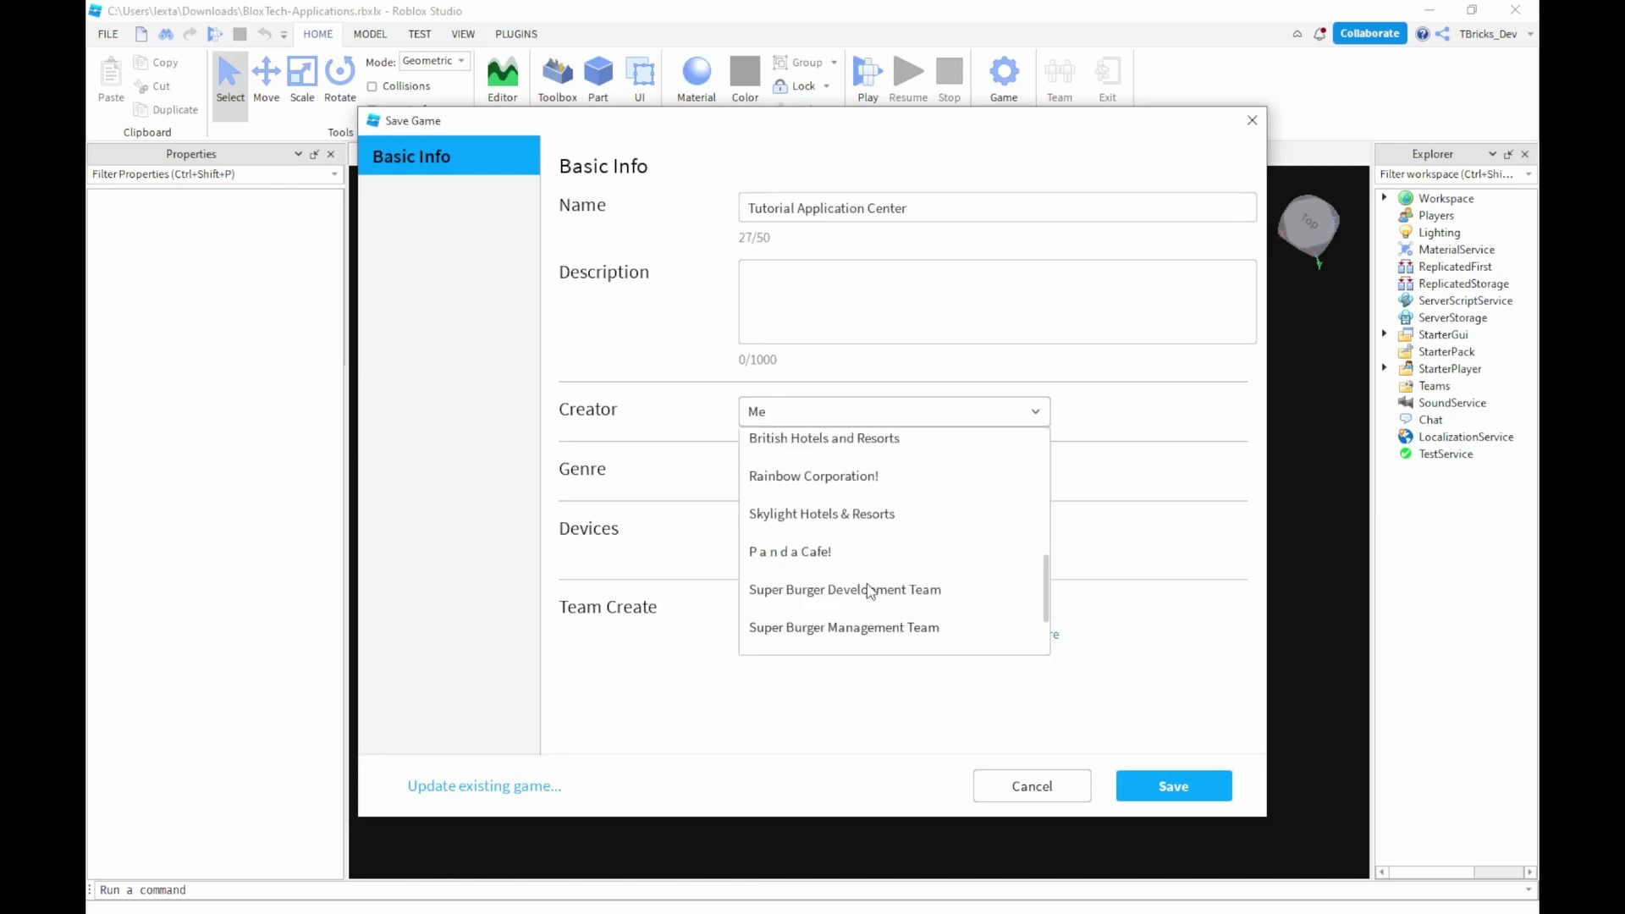
pyautogui.scroll(3, 871, 550)
pyautogui.click(876, 452)
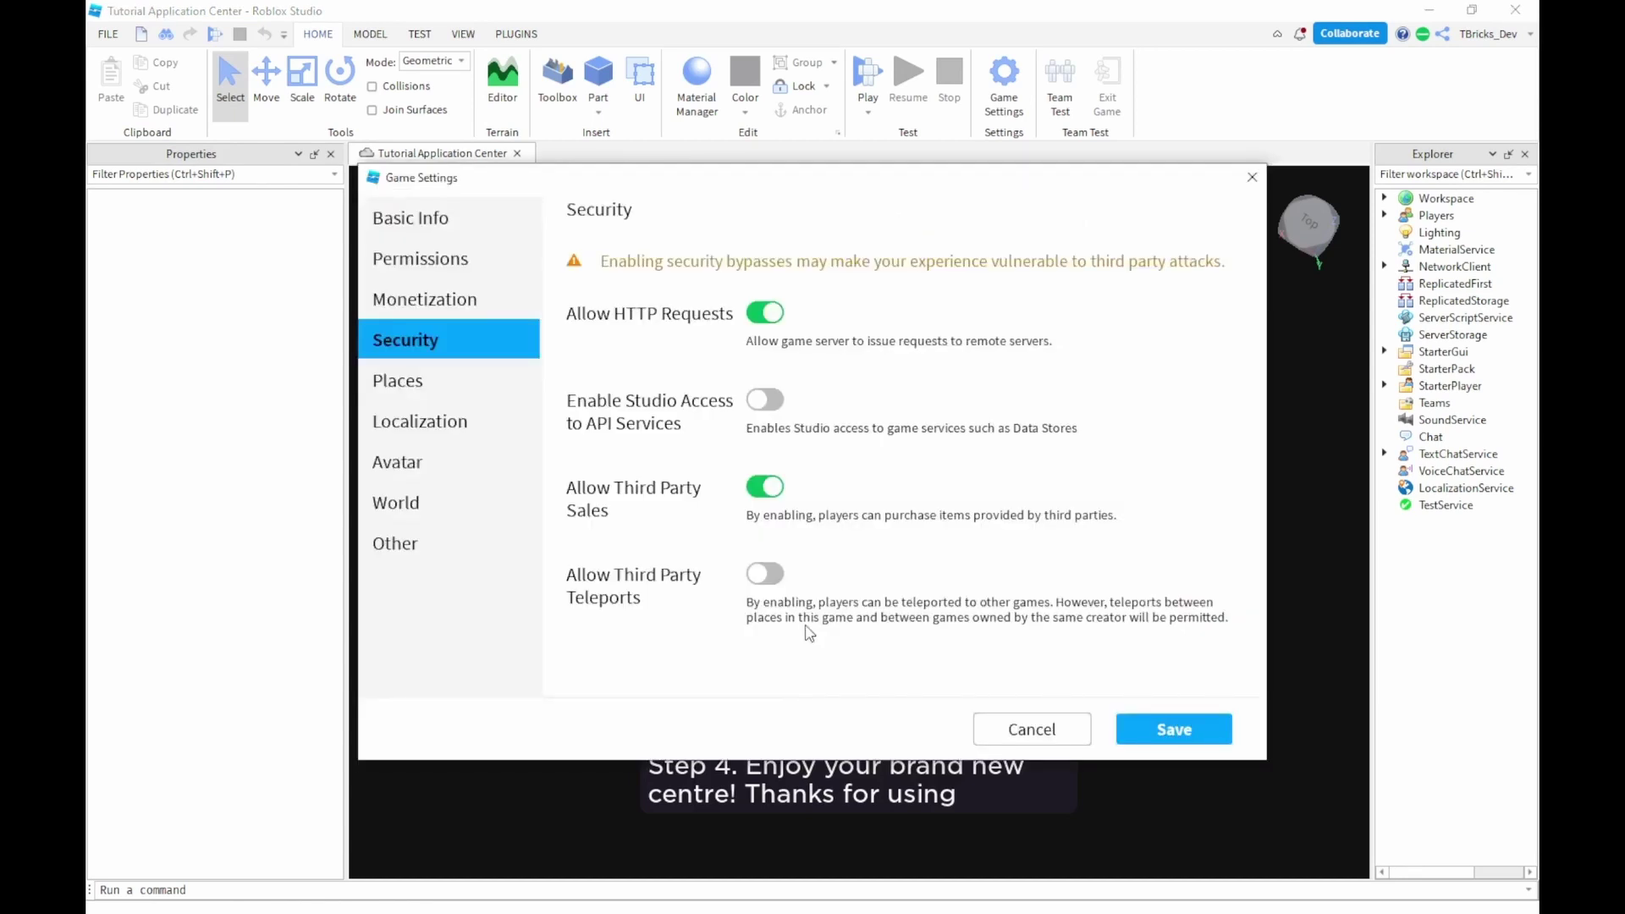
# Toggle third-party sales and third-party teleports in the game's security settings.
pyautogui.click(764, 487)
pyautogui.click(764, 574)
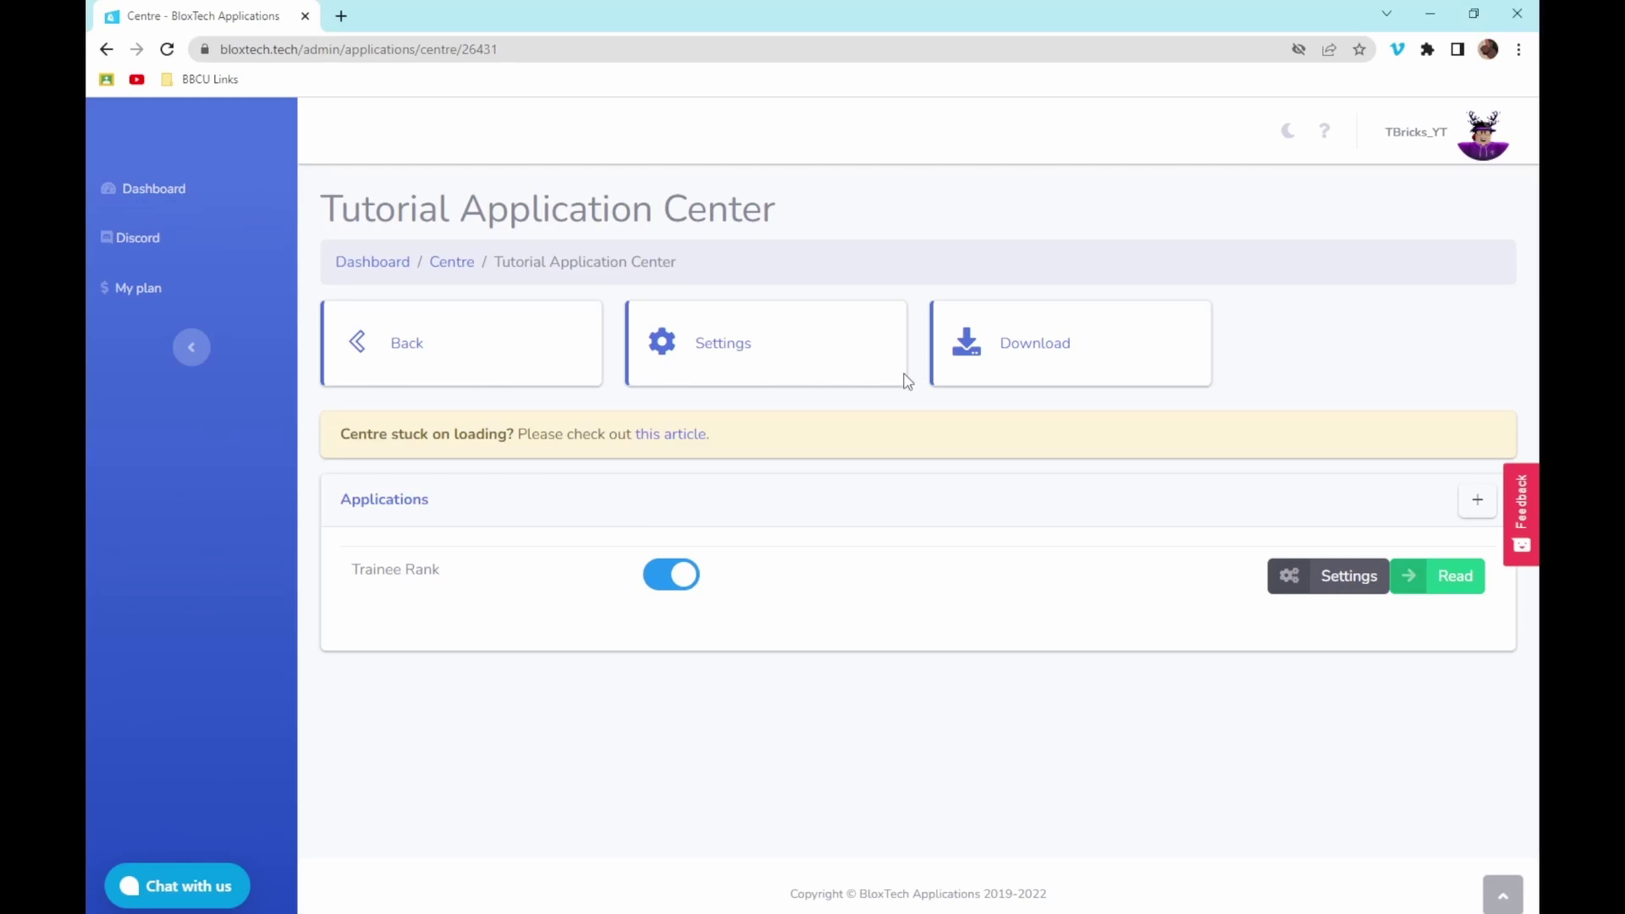
# In the browser, open the Trainee Rank application's settings and examine the Discord webhook and eligibility options.
pyautogui.click(1347, 577)
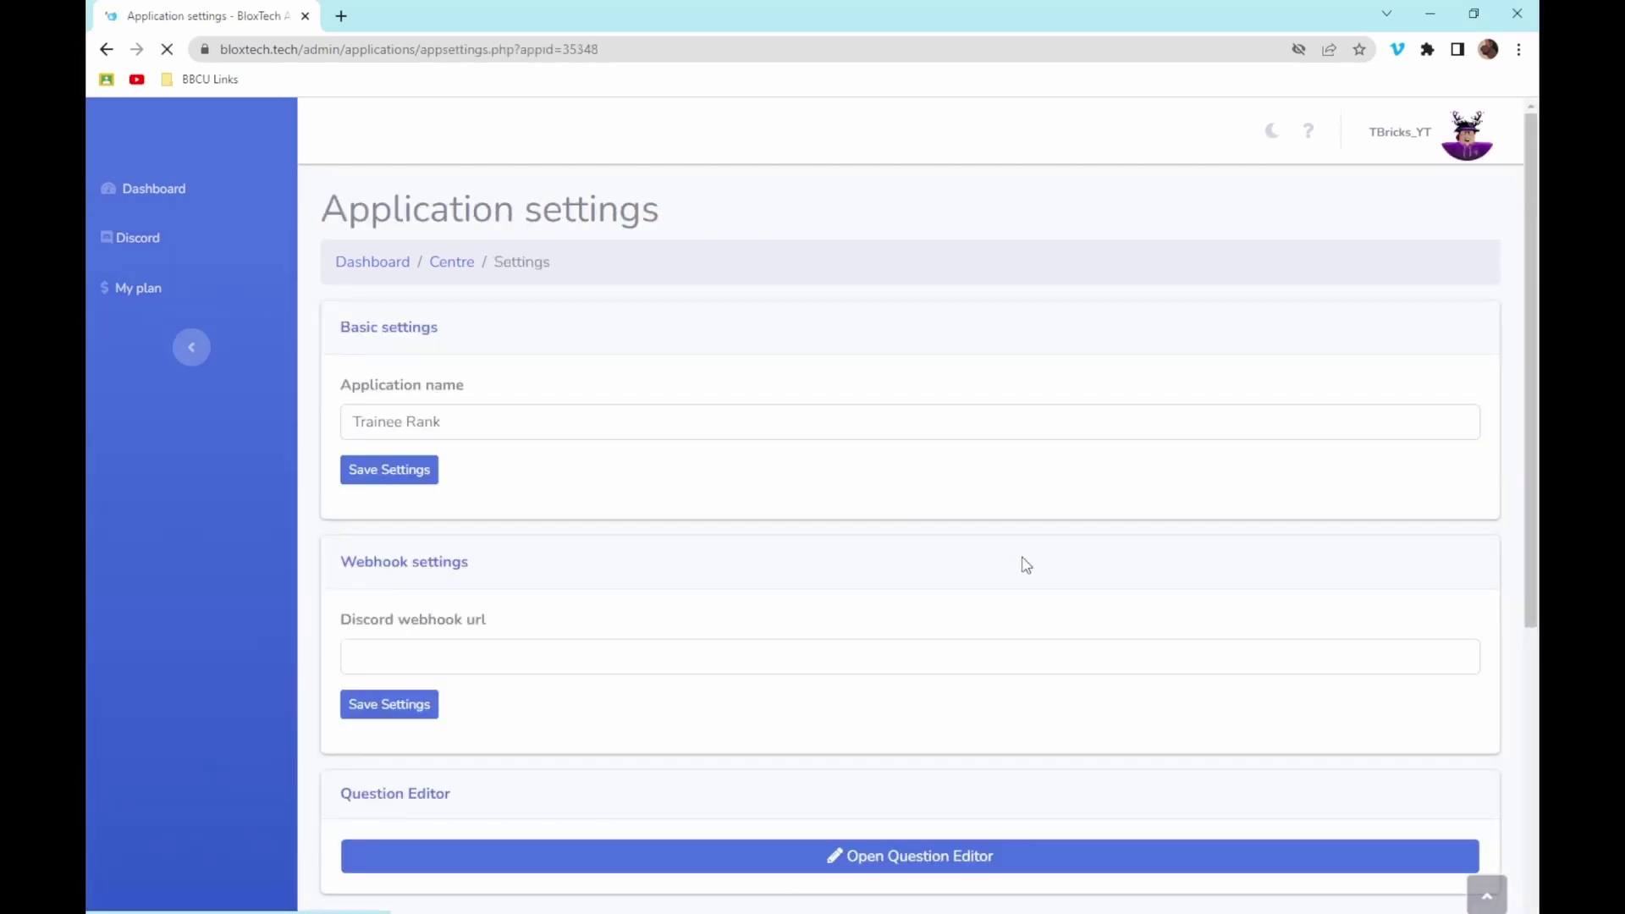
pyautogui.scroll(-4, 1026, 565)
pyautogui.scroll(-1, 1026, 565)
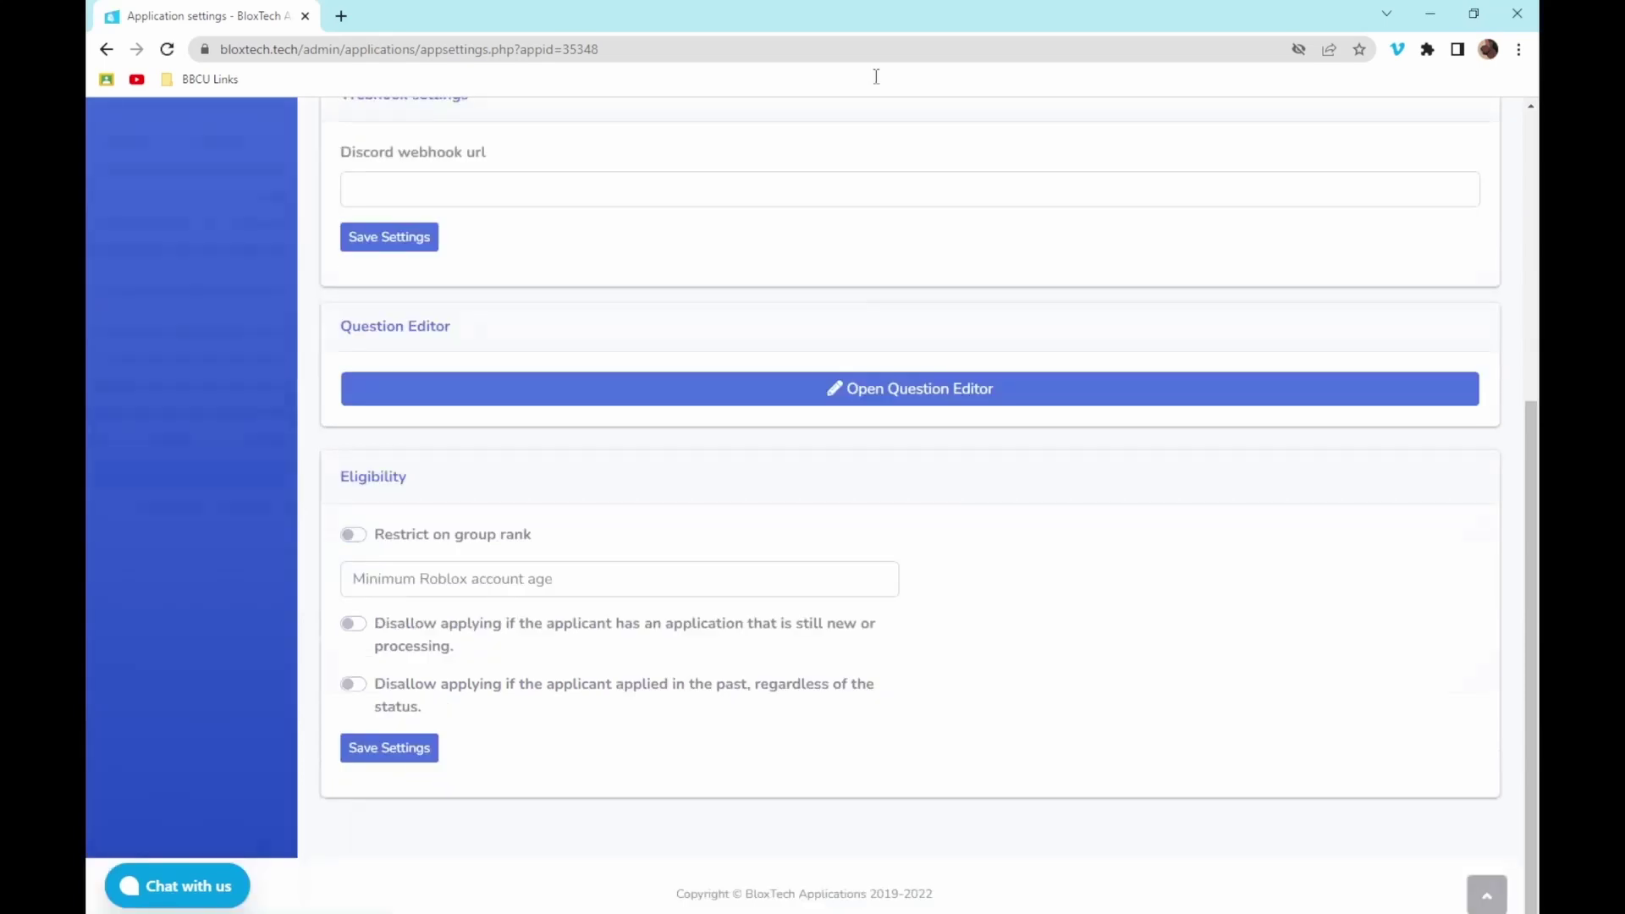
pyautogui.scroll(2, 529, 376)
pyautogui.click(530, 377)
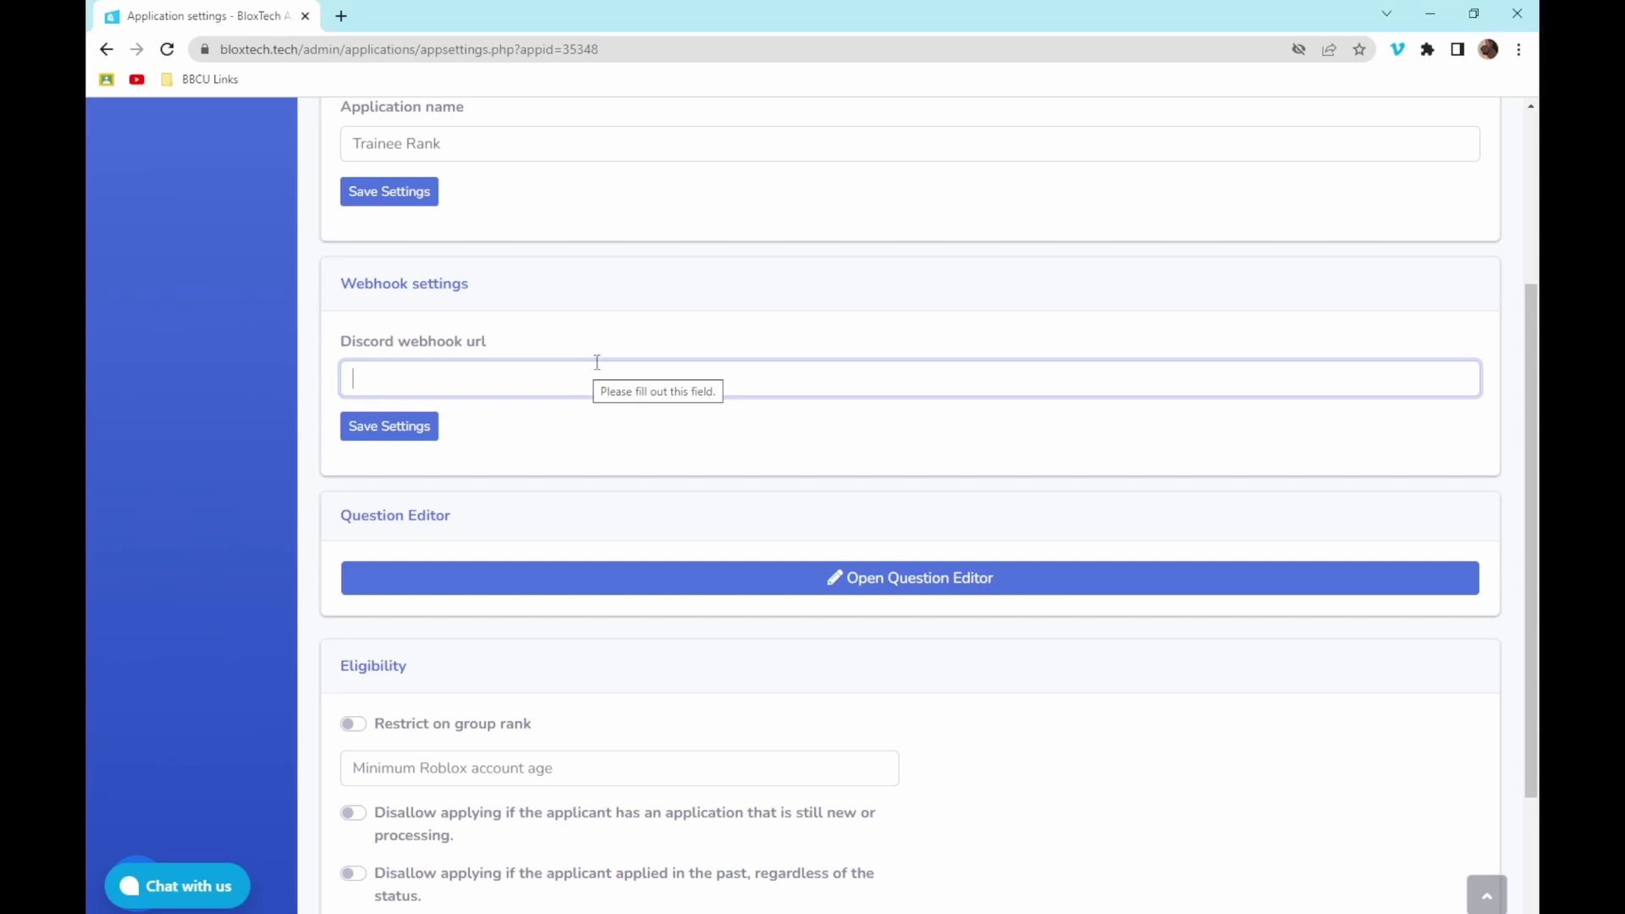
pyautogui.scroll(-3, 356, 542)
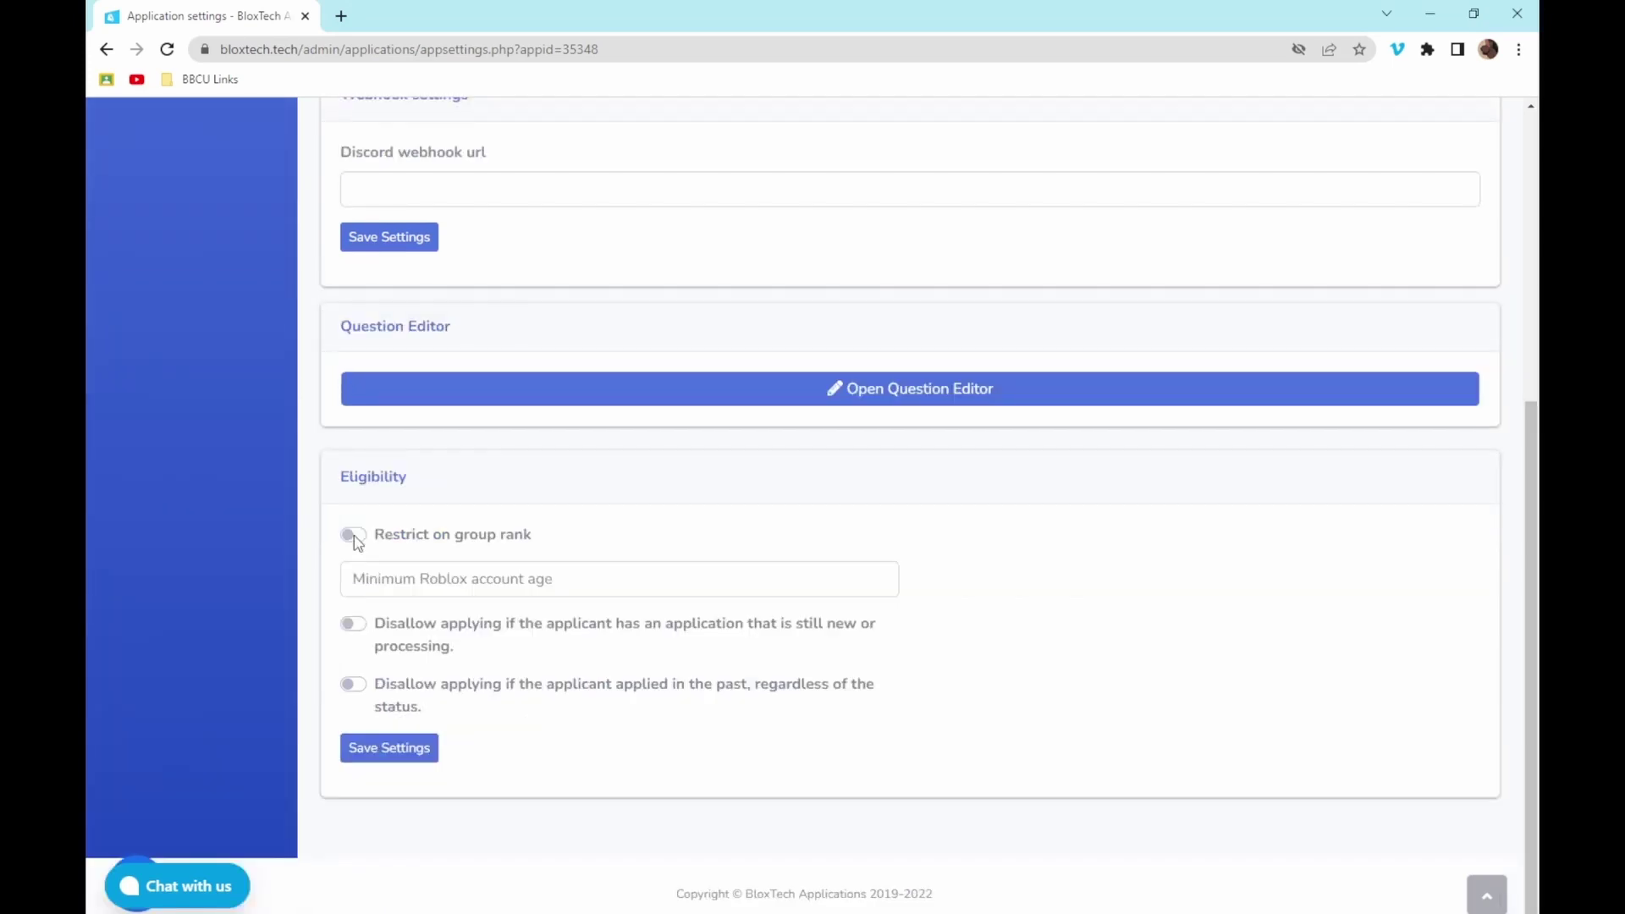
pyautogui.click(445, 571)
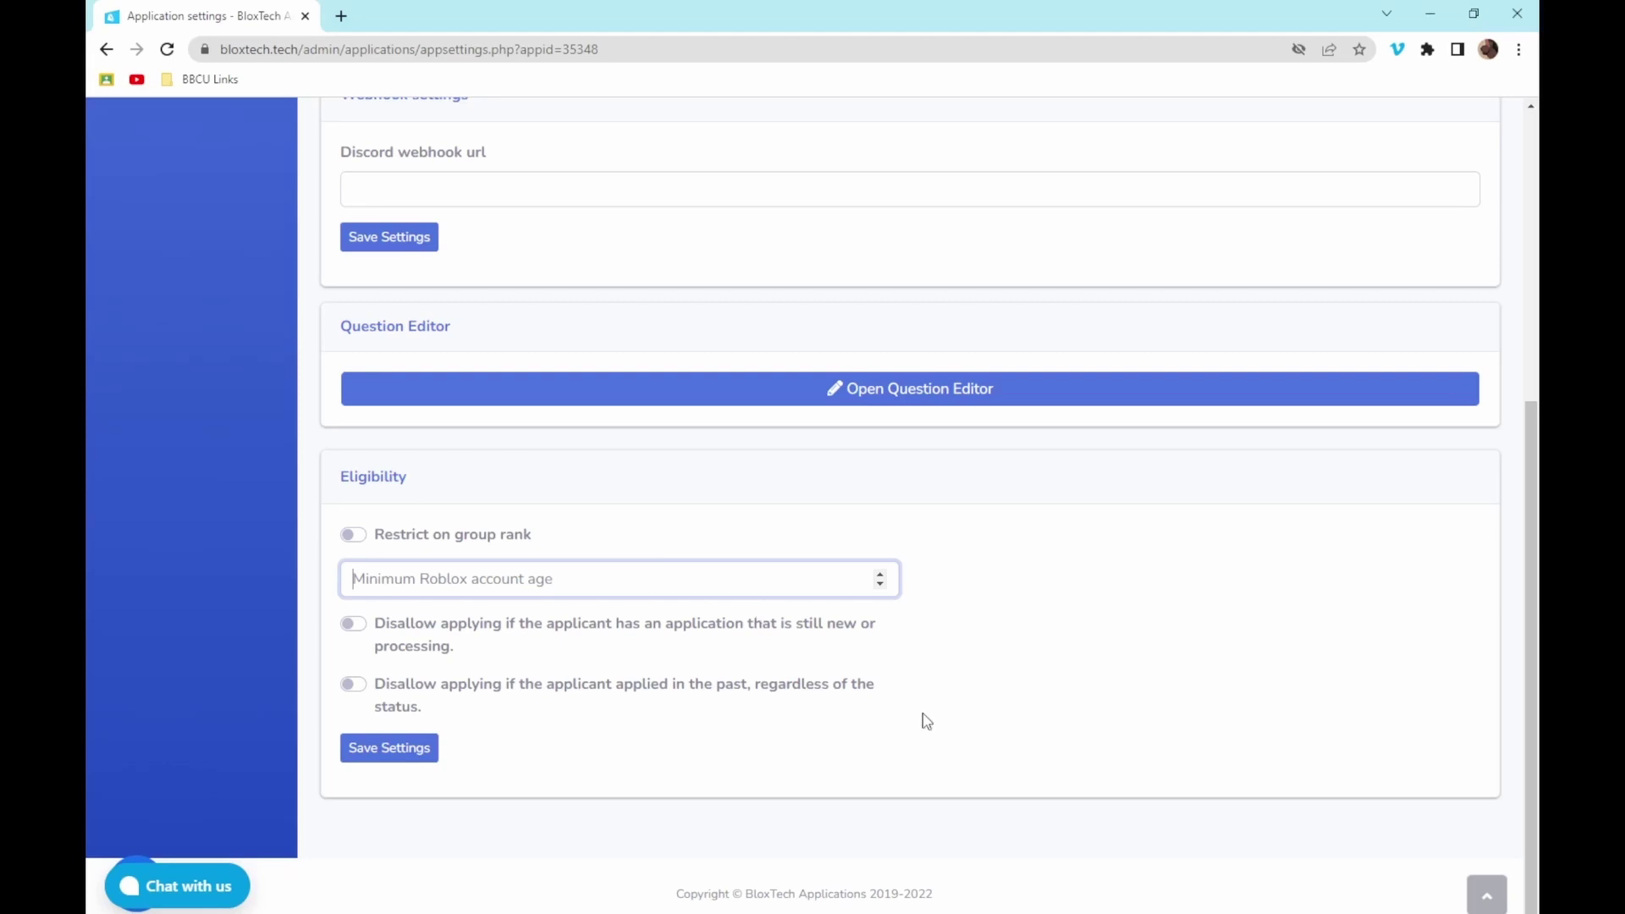
# Try out the eligibility restrictions on group rank and on applicants whose application is still new or processing.
pyautogui.click(353, 535)
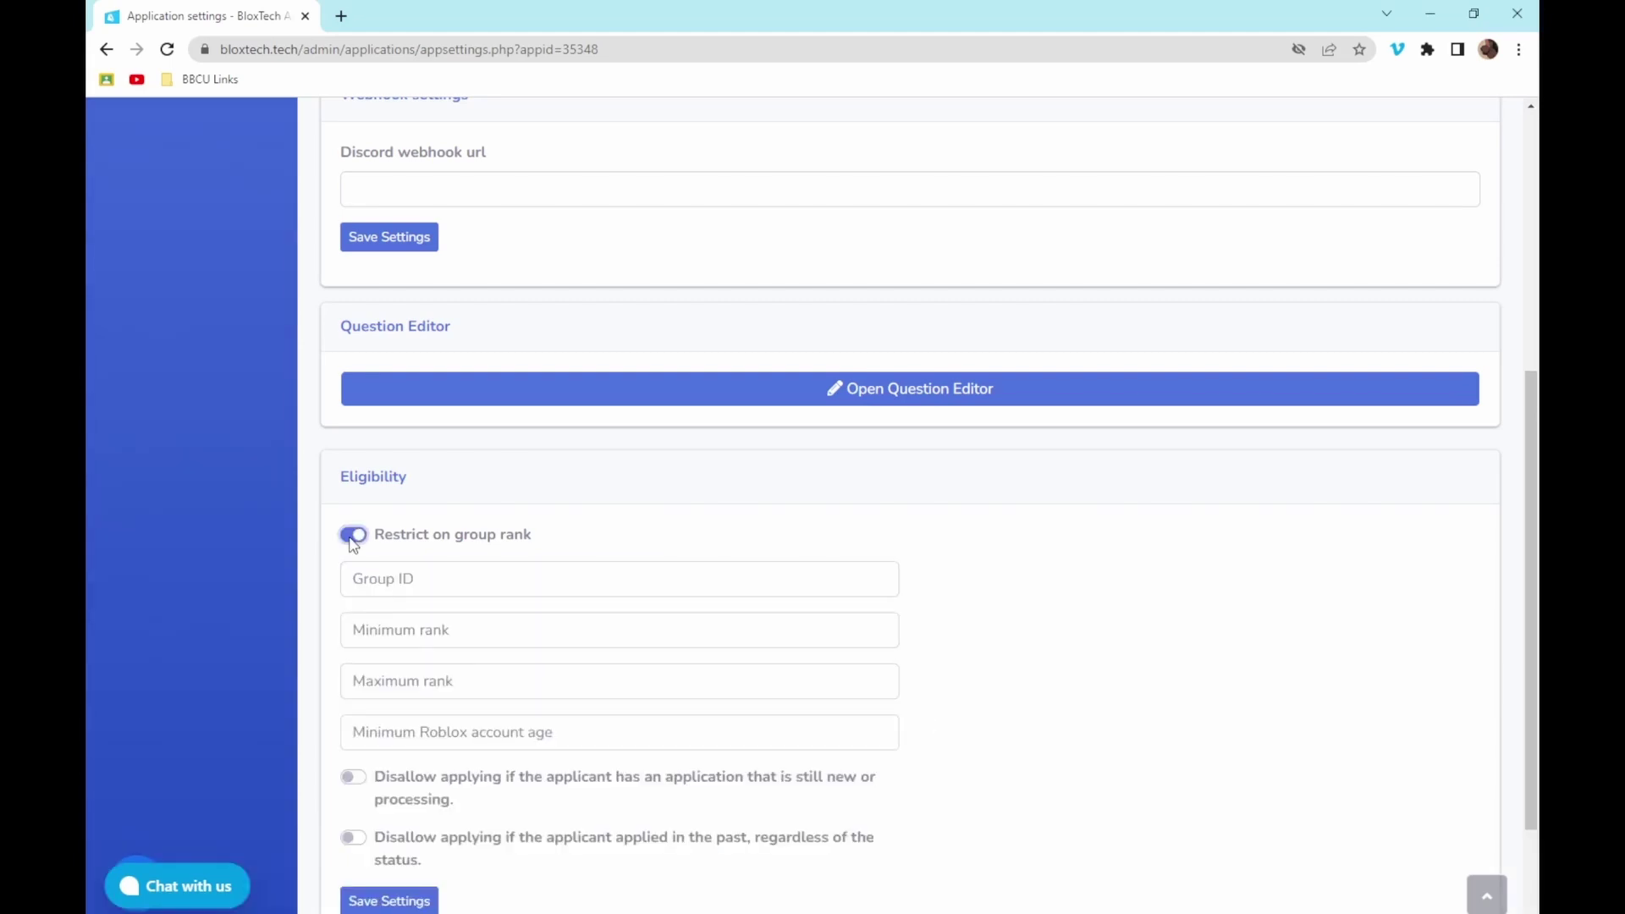
pyautogui.click(398, 579)
pyautogui.scroll(-1, 436, 638)
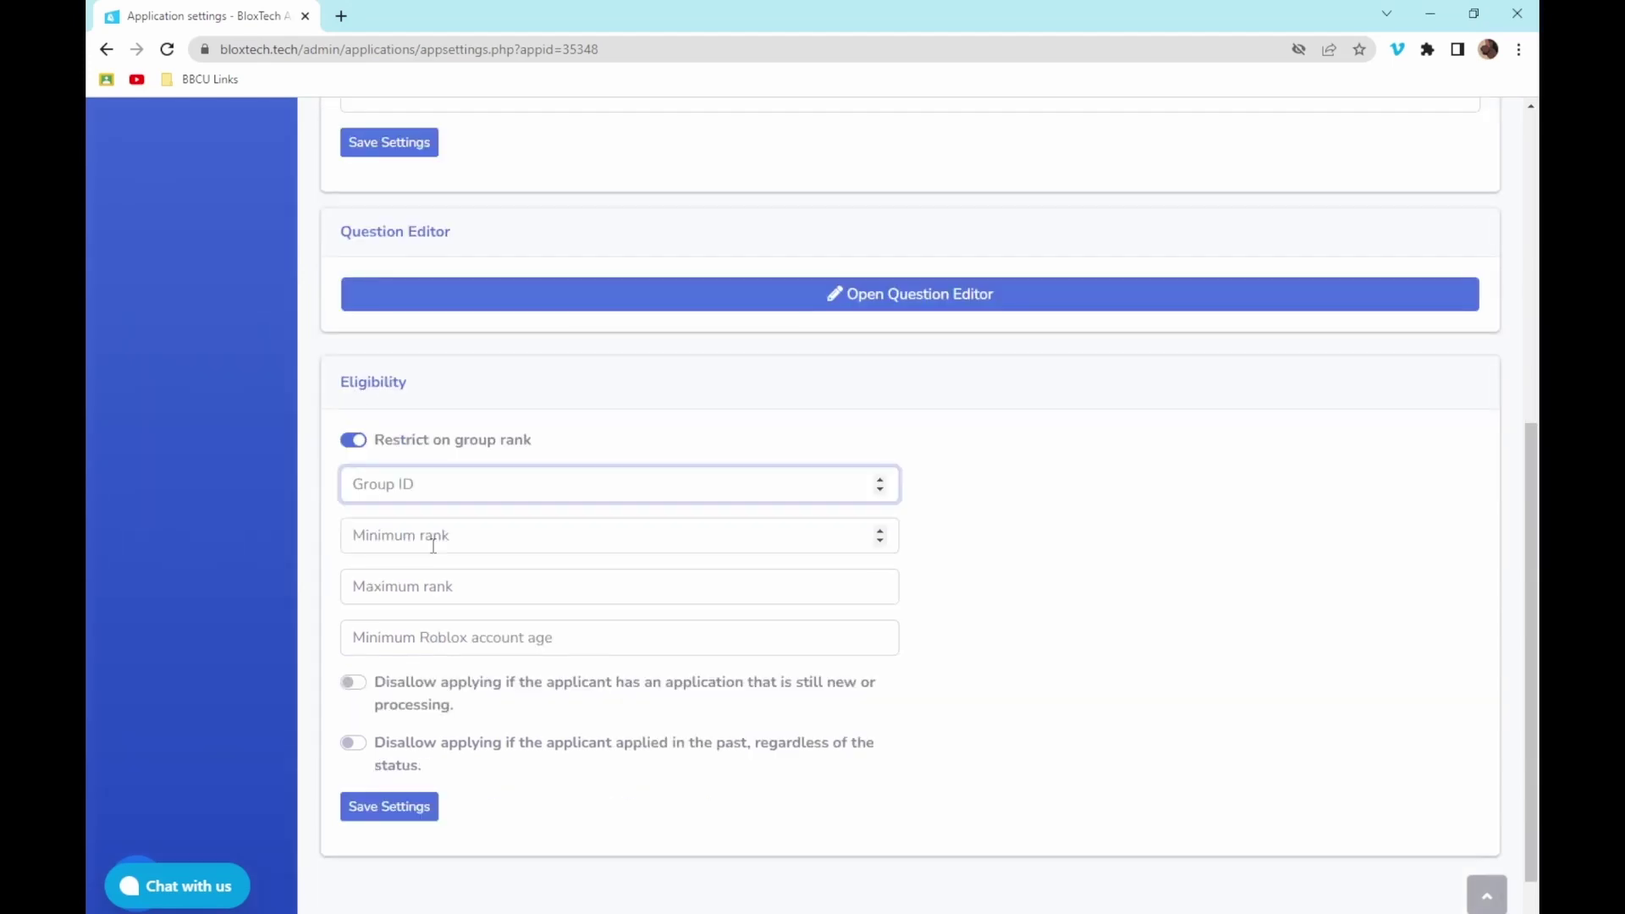
pyautogui.click(432, 540)
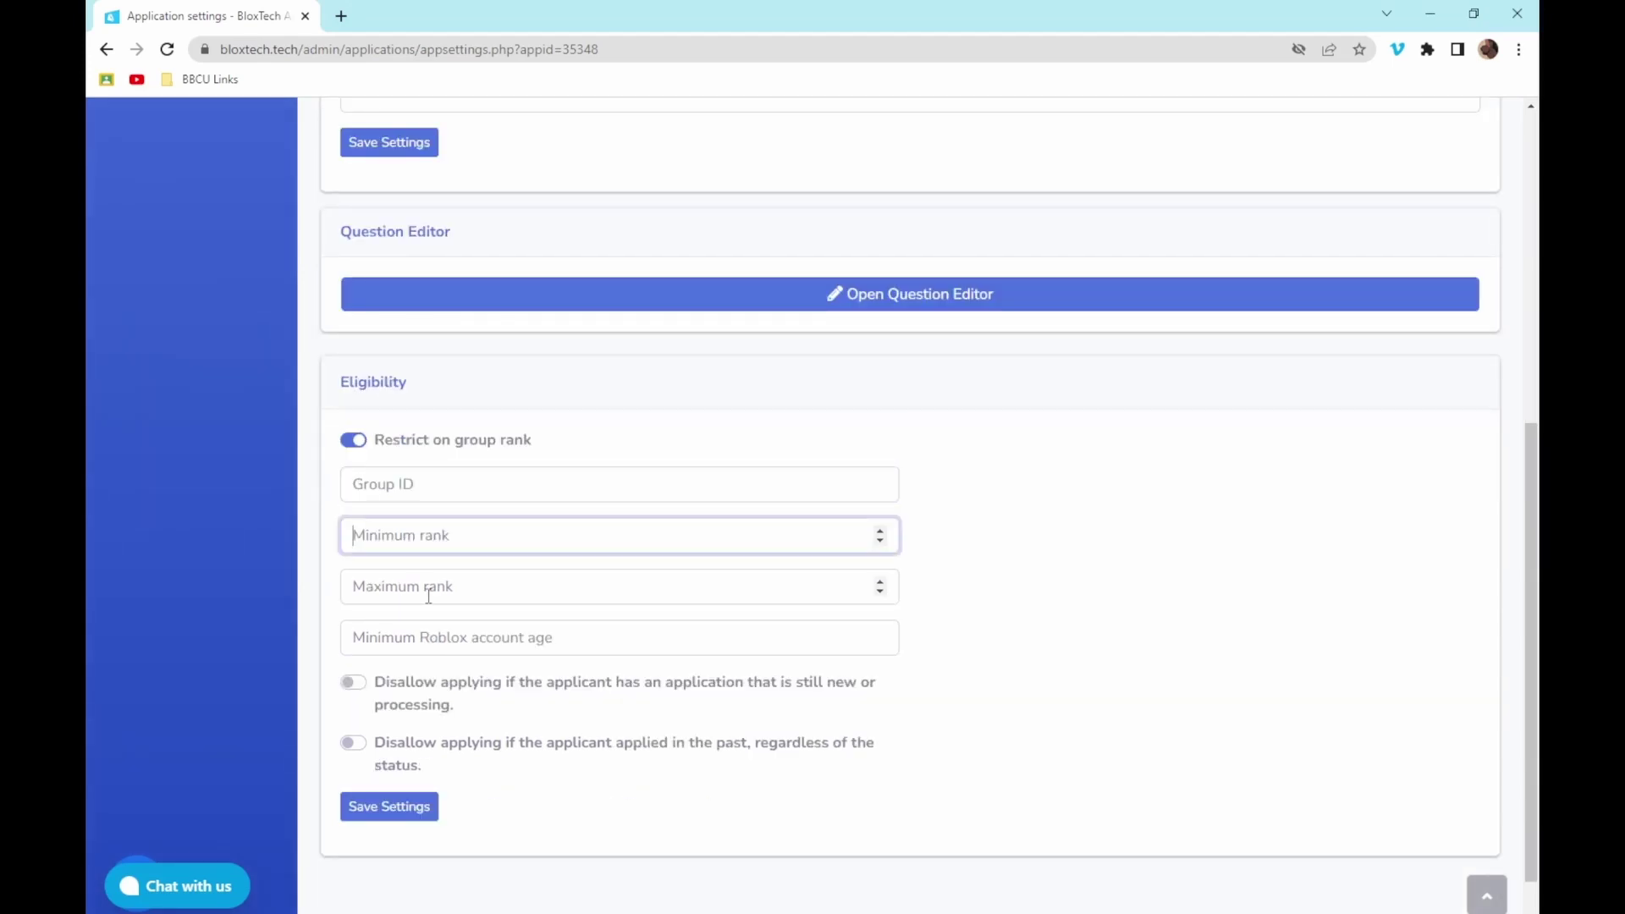
pyautogui.click(541, 645)
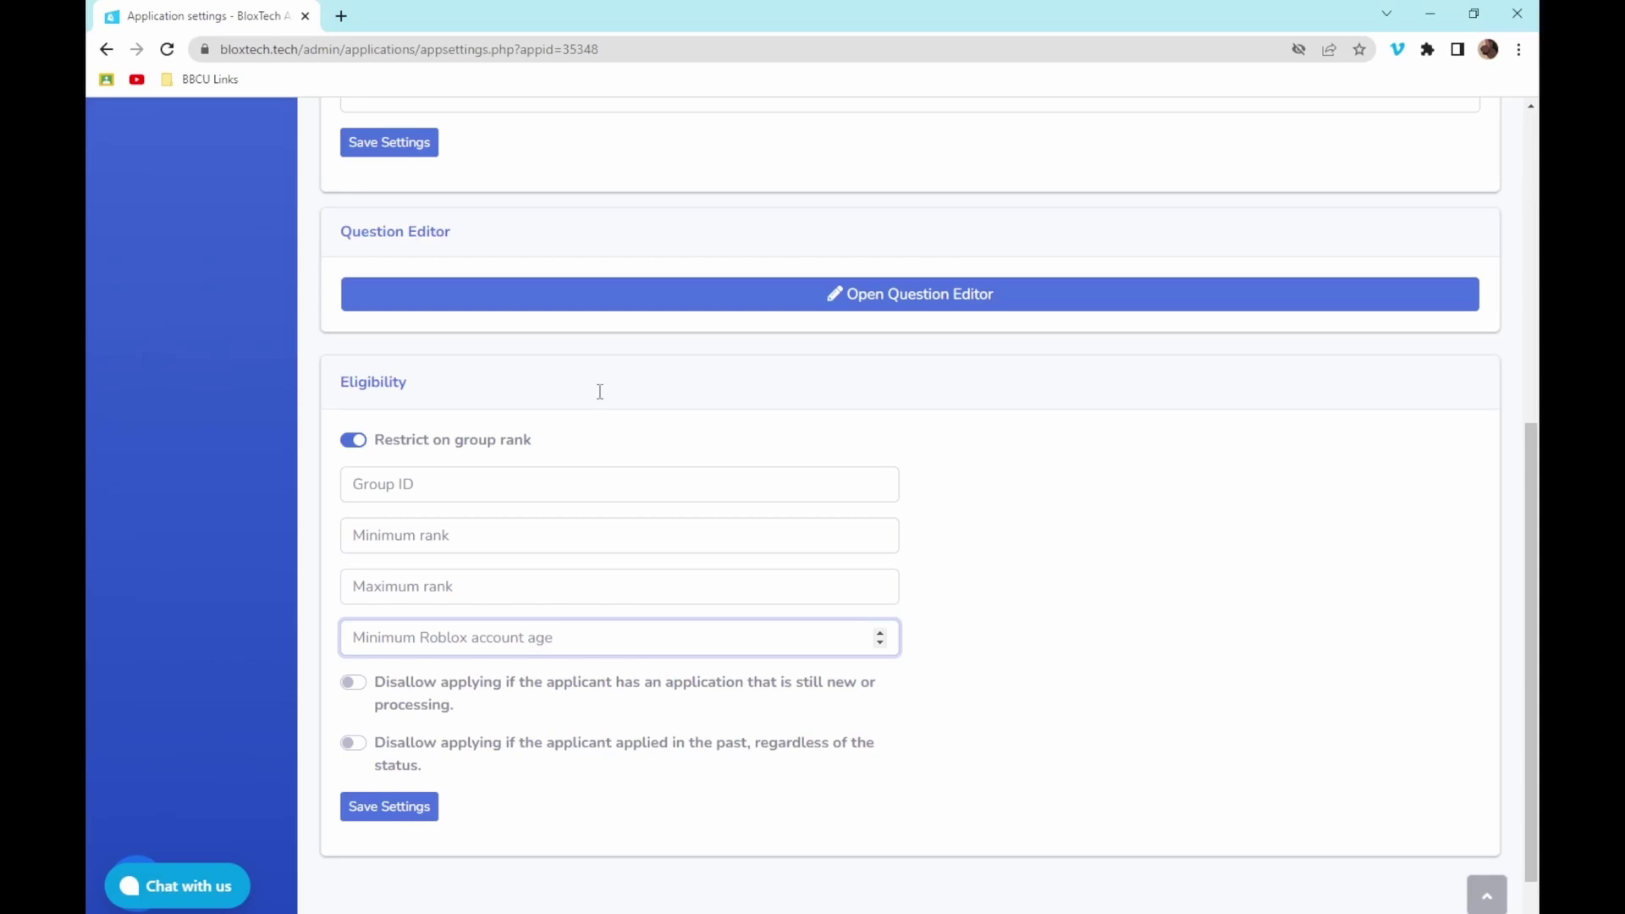
pyautogui.click(542, 484)
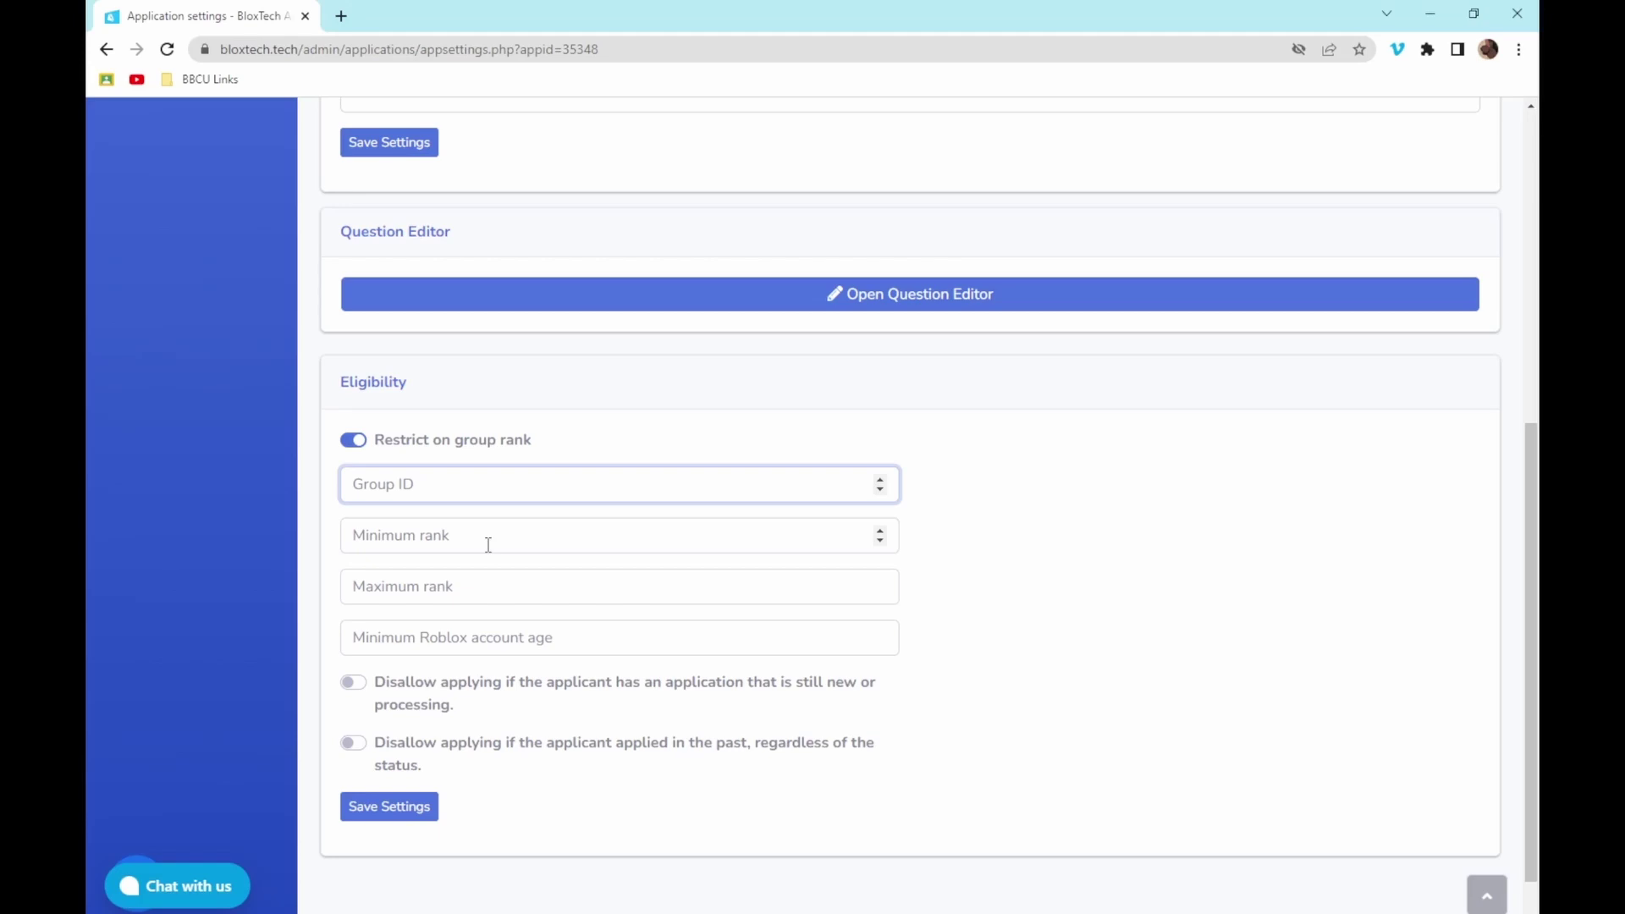
pyautogui.click(452, 439)
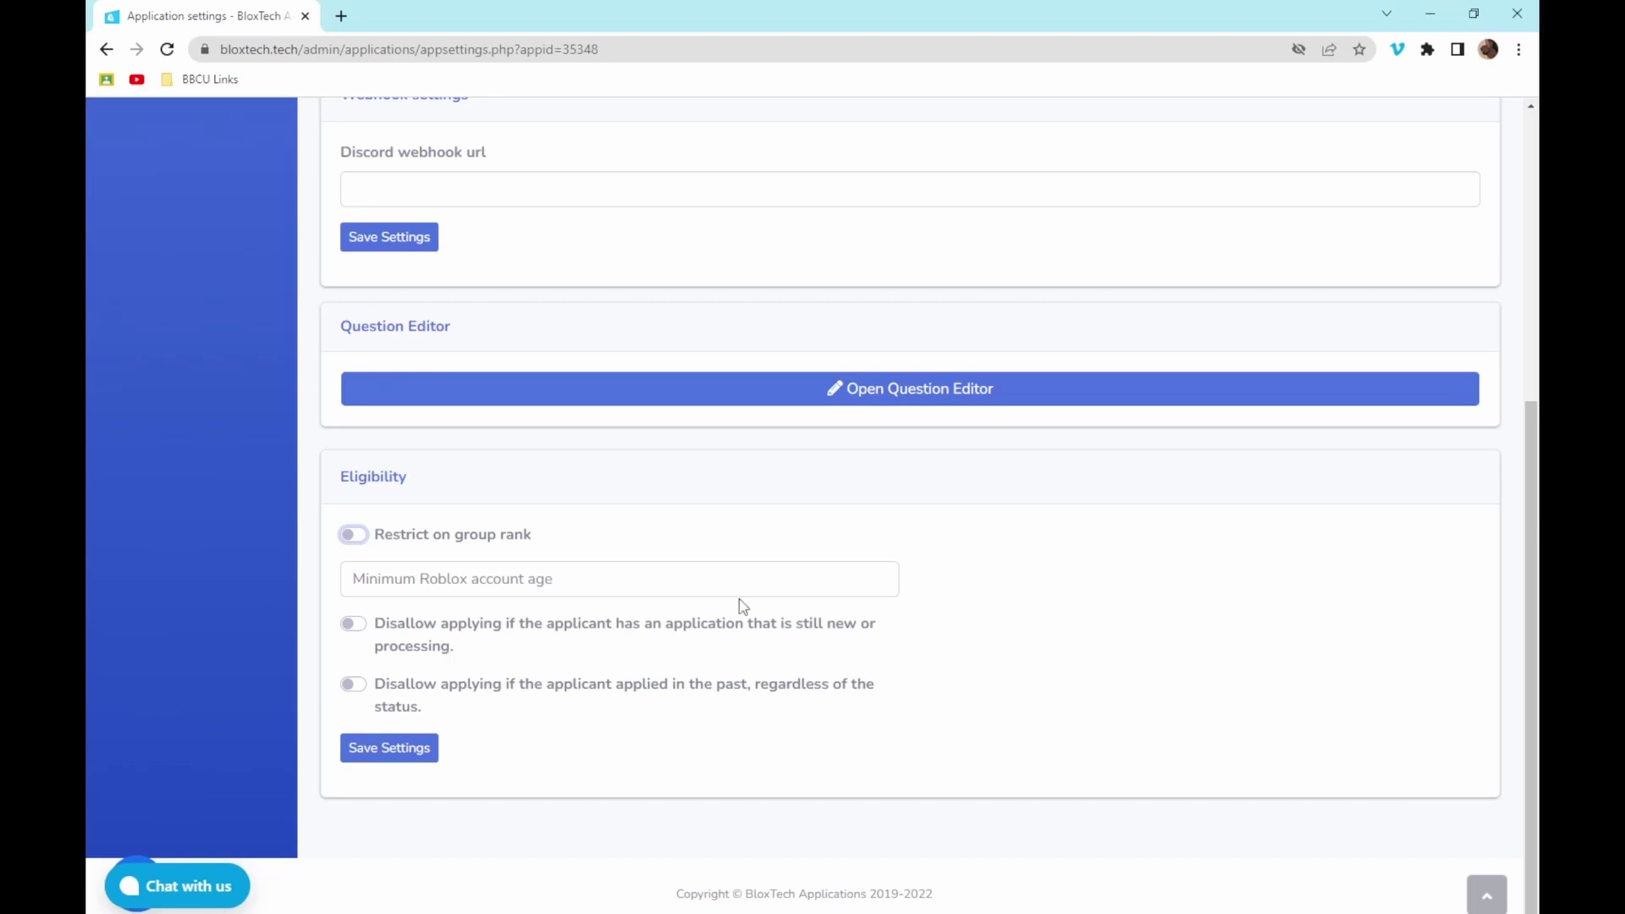
pyautogui.click(353, 626)
pyautogui.press('space')
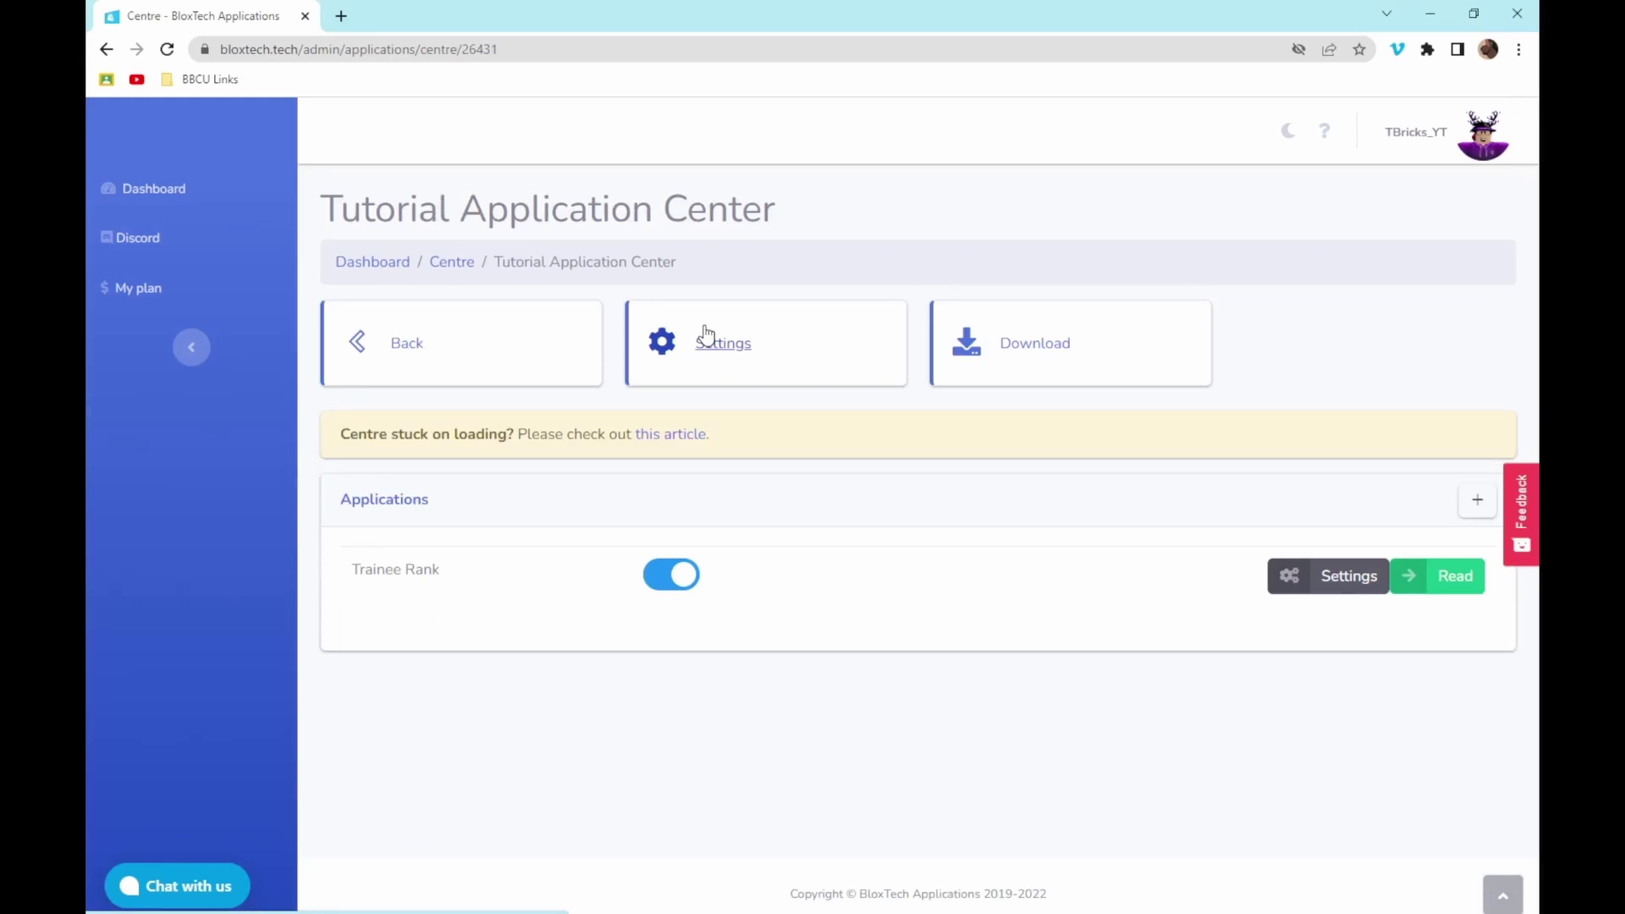
# Open the settings of the Tutorial Application Center and examine its customisation, email notification and authorization options.
pyautogui.click(708, 337)
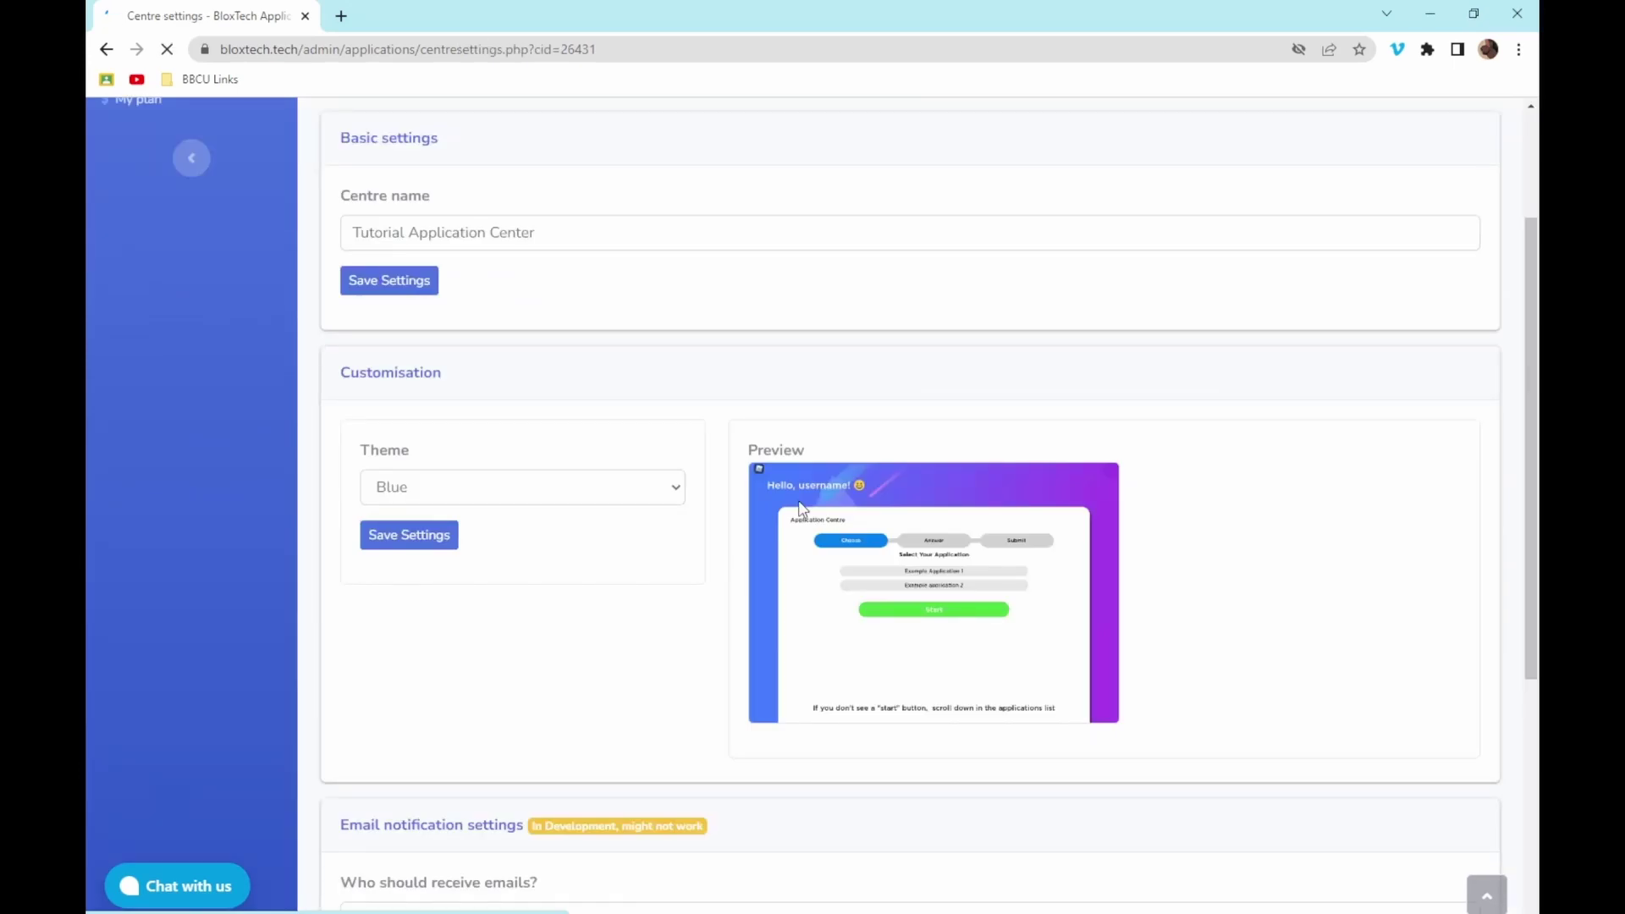
pyautogui.scroll(-1, 801, 508)
pyautogui.scroll(-3, 756, 514)
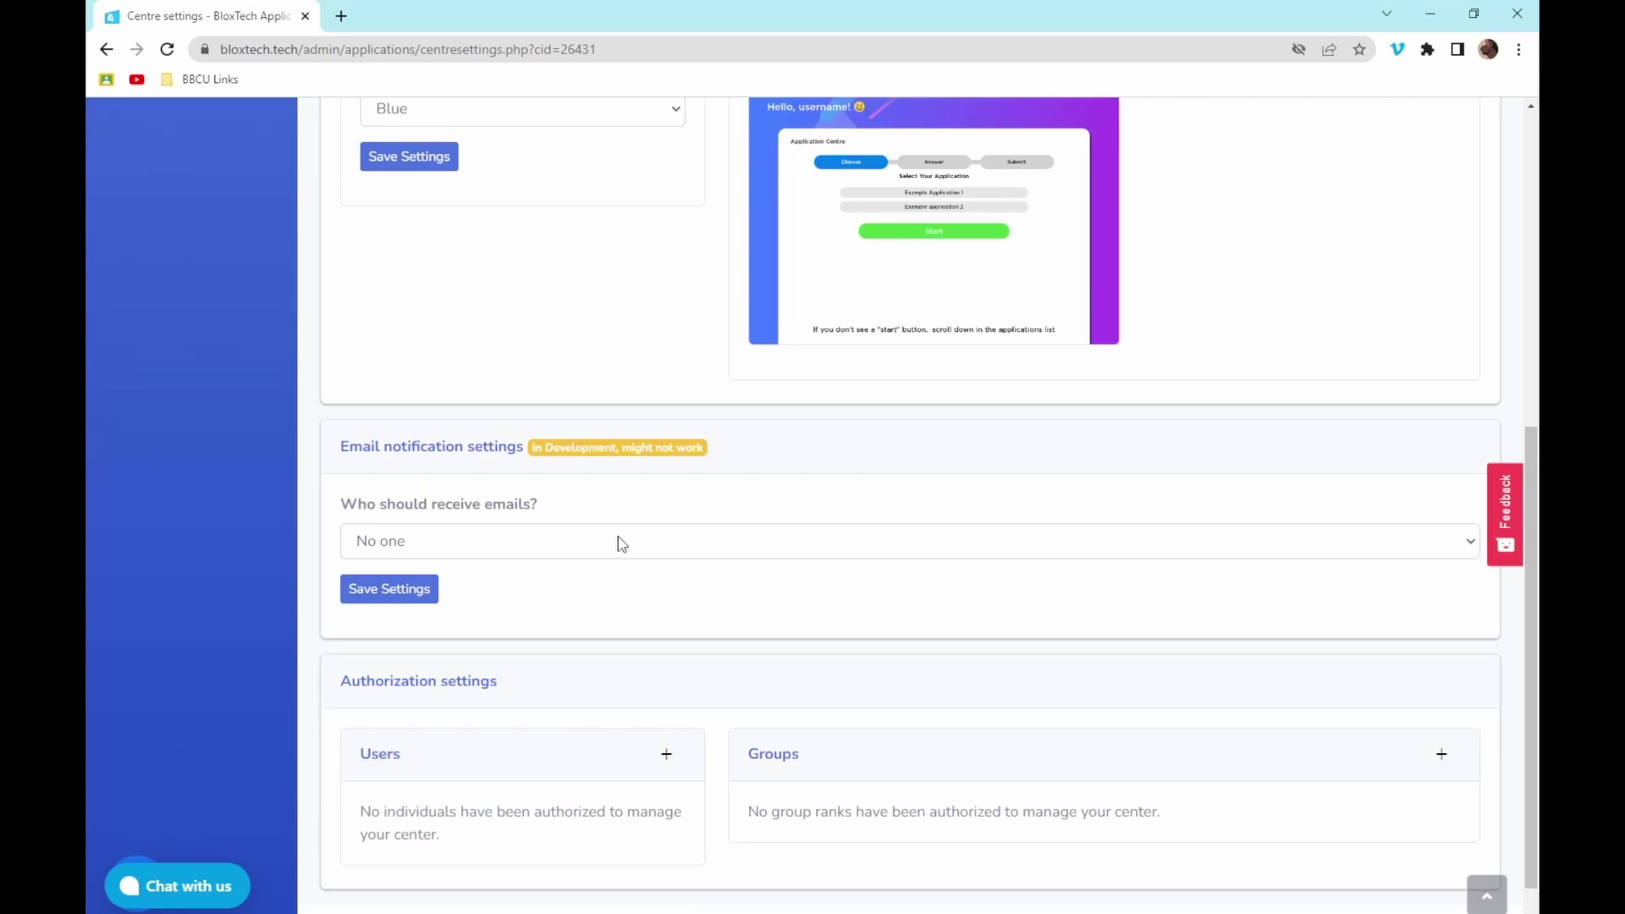
pyautogui.click(522, 536)
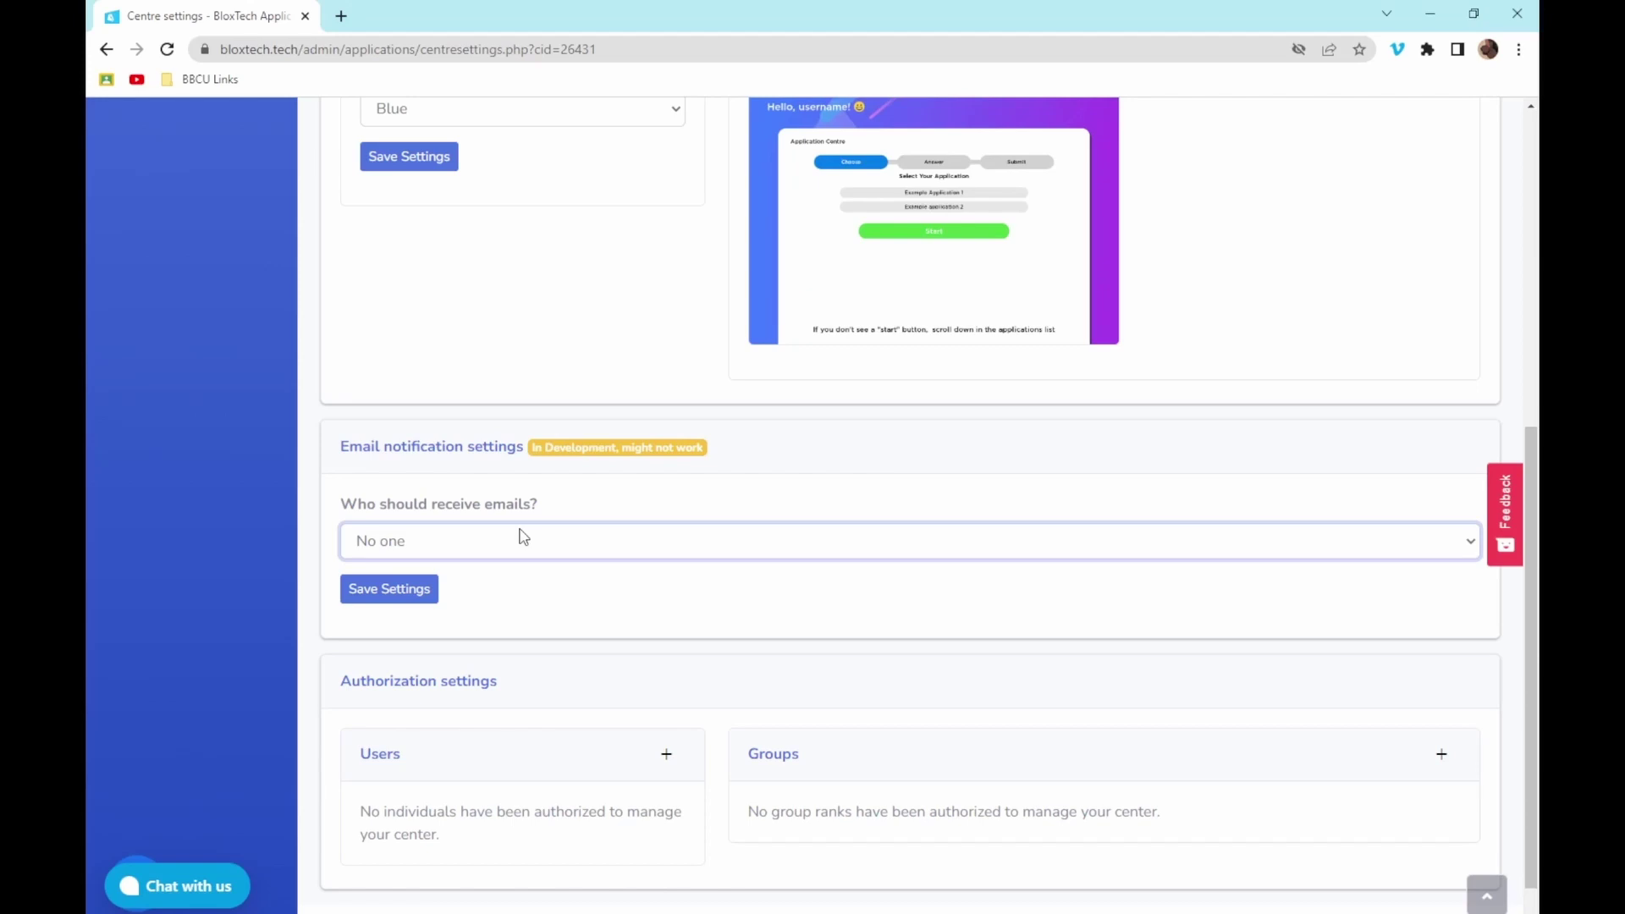
# Choose Green as the centre's theme in the customisation settings.
pyautogui.scroll(2, 541, 530)
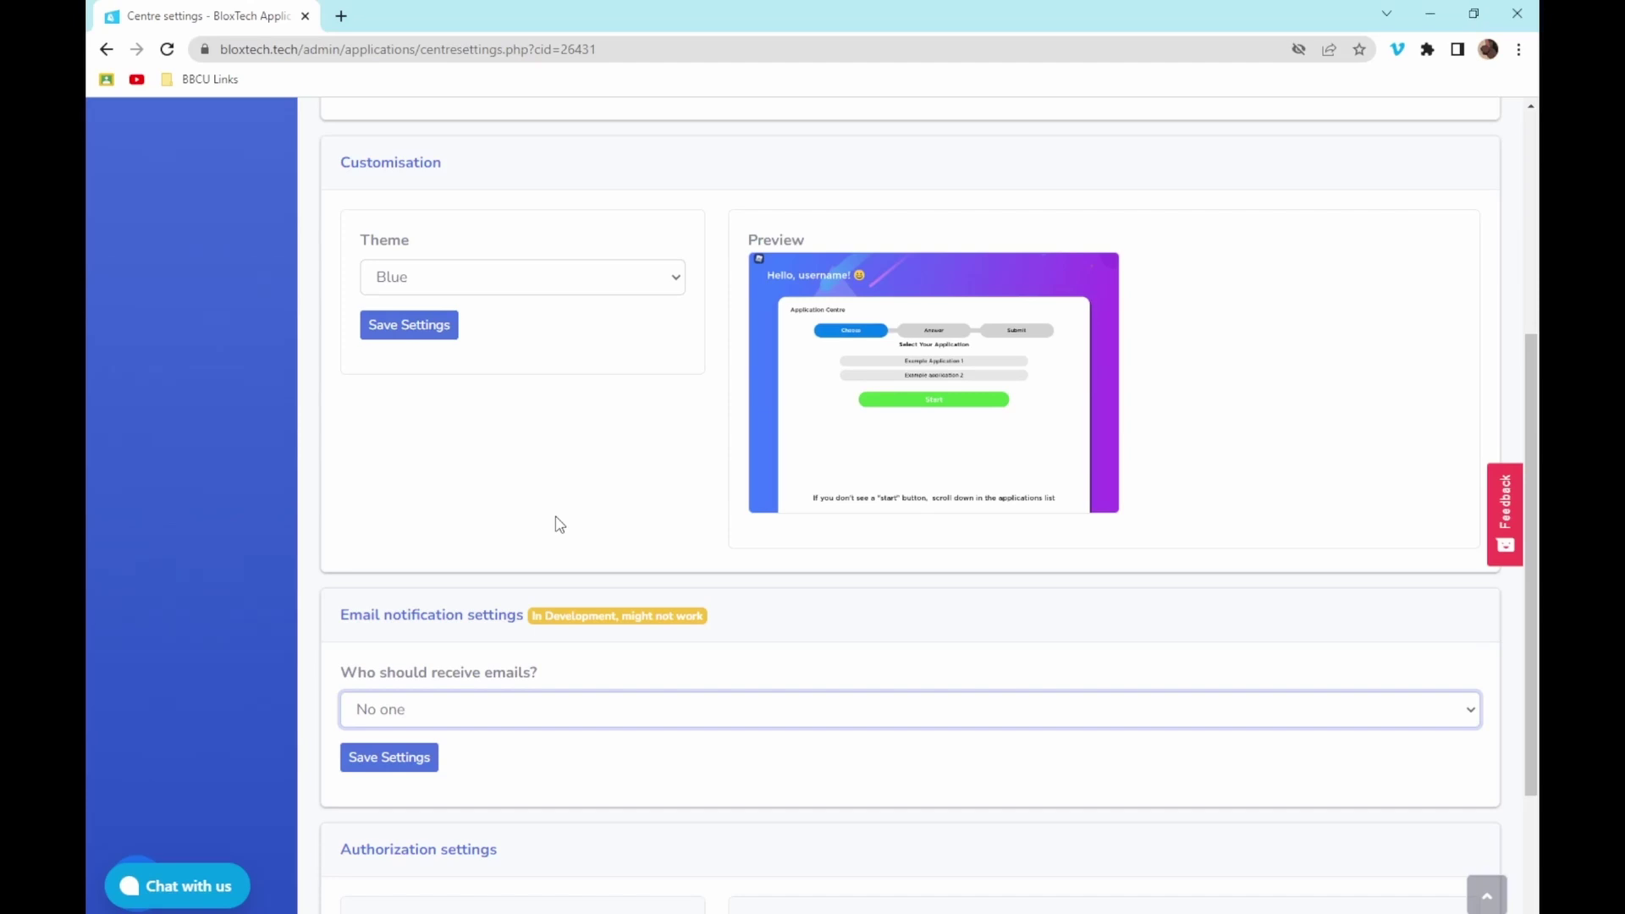
pyautogui.scroll(1, 559, 524)
pyautogui.click(508, 278)
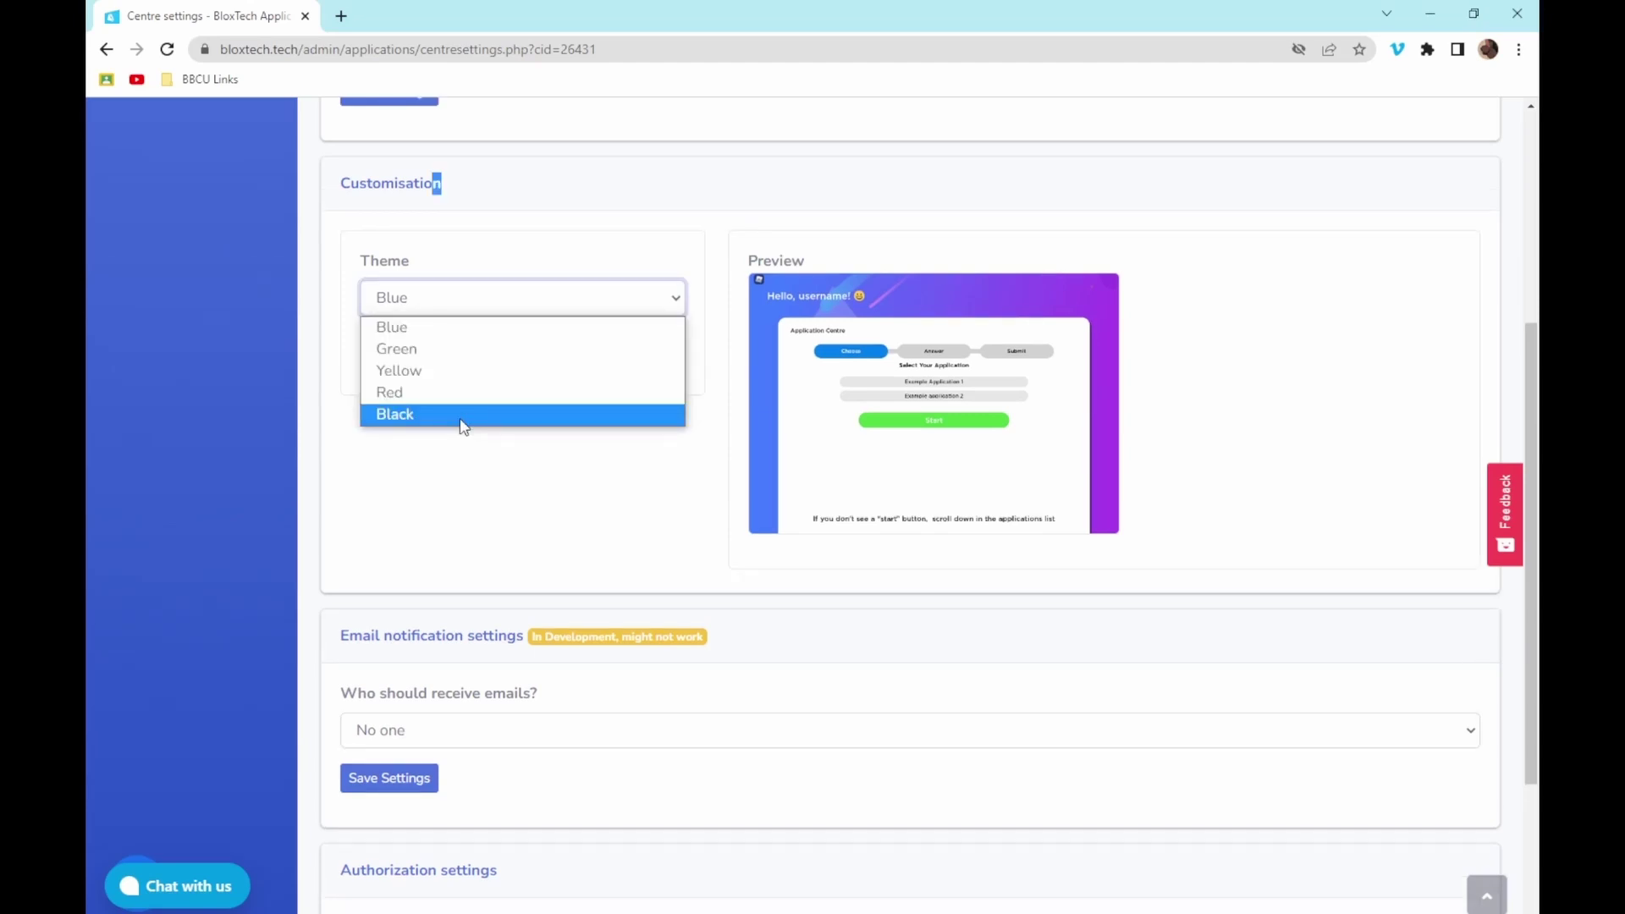
pyautogui.click(468, 349)
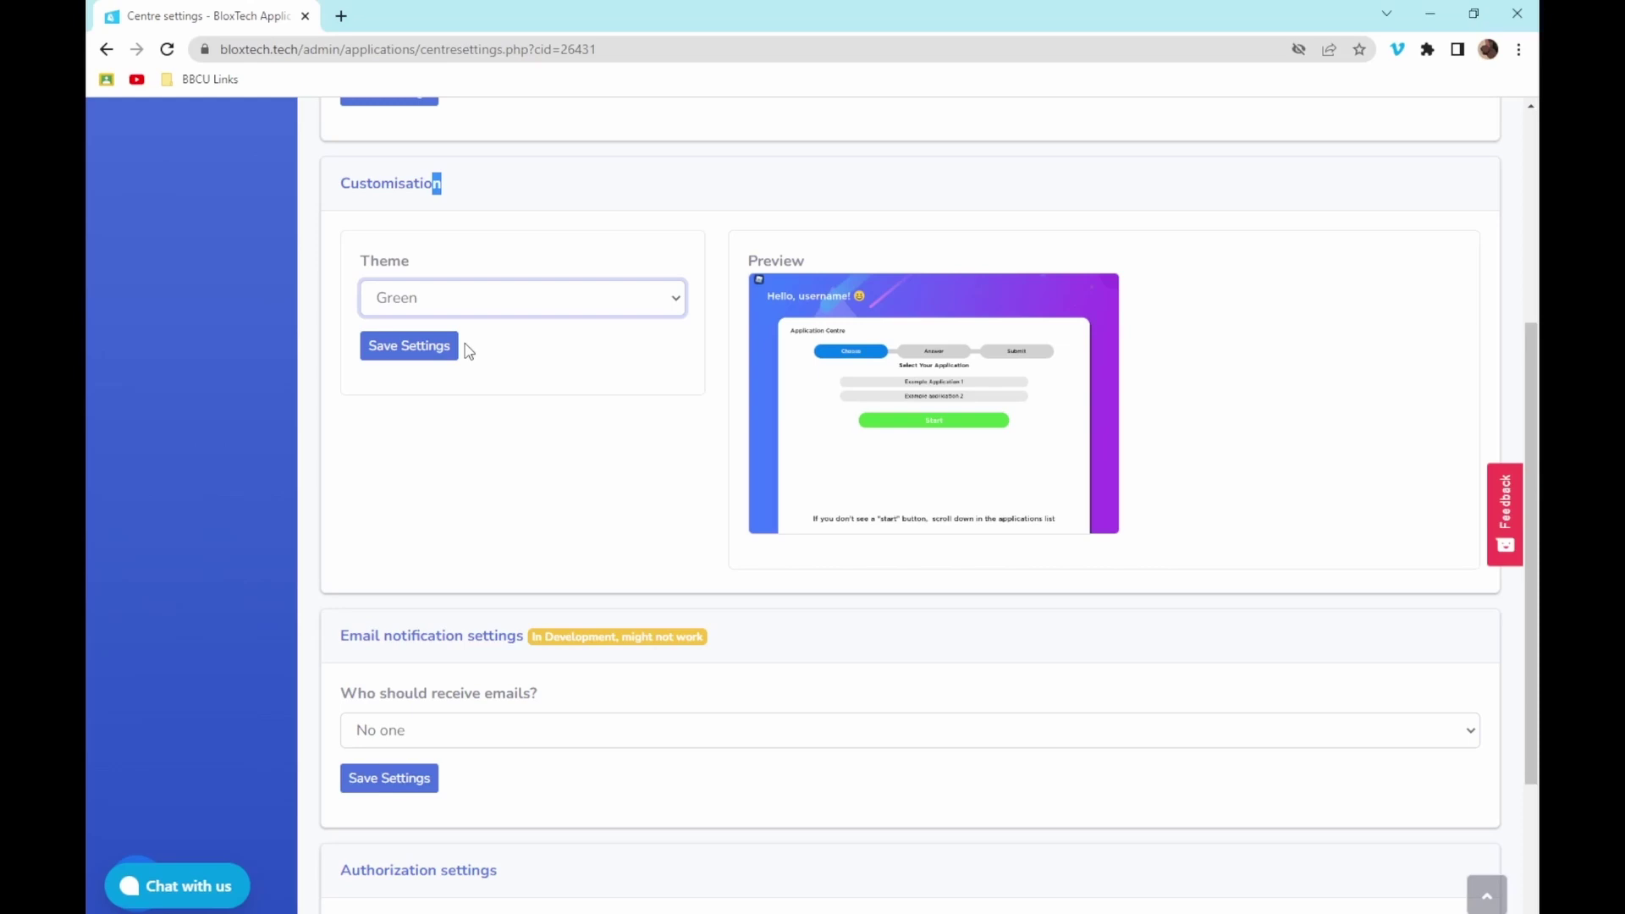
# Set the centre's theme to Blue and save it, dismiss the group ID prompt and return to the centre page.
pyautogui.press('Up')
pyautogui.click(409, 345)
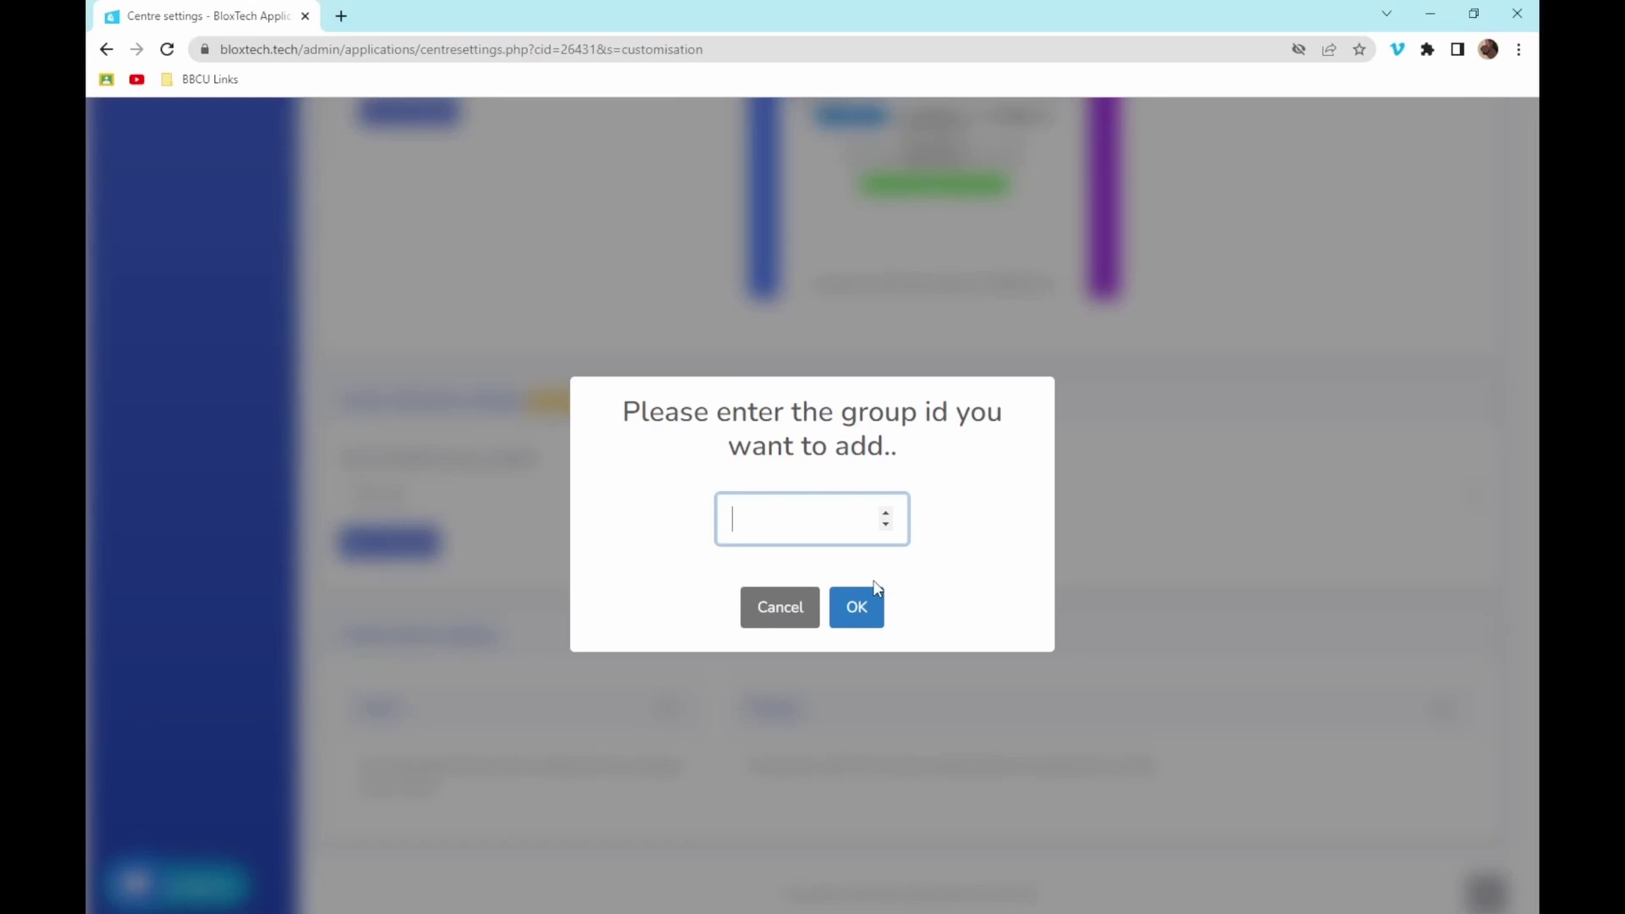
pyautogui.click(780, 616)
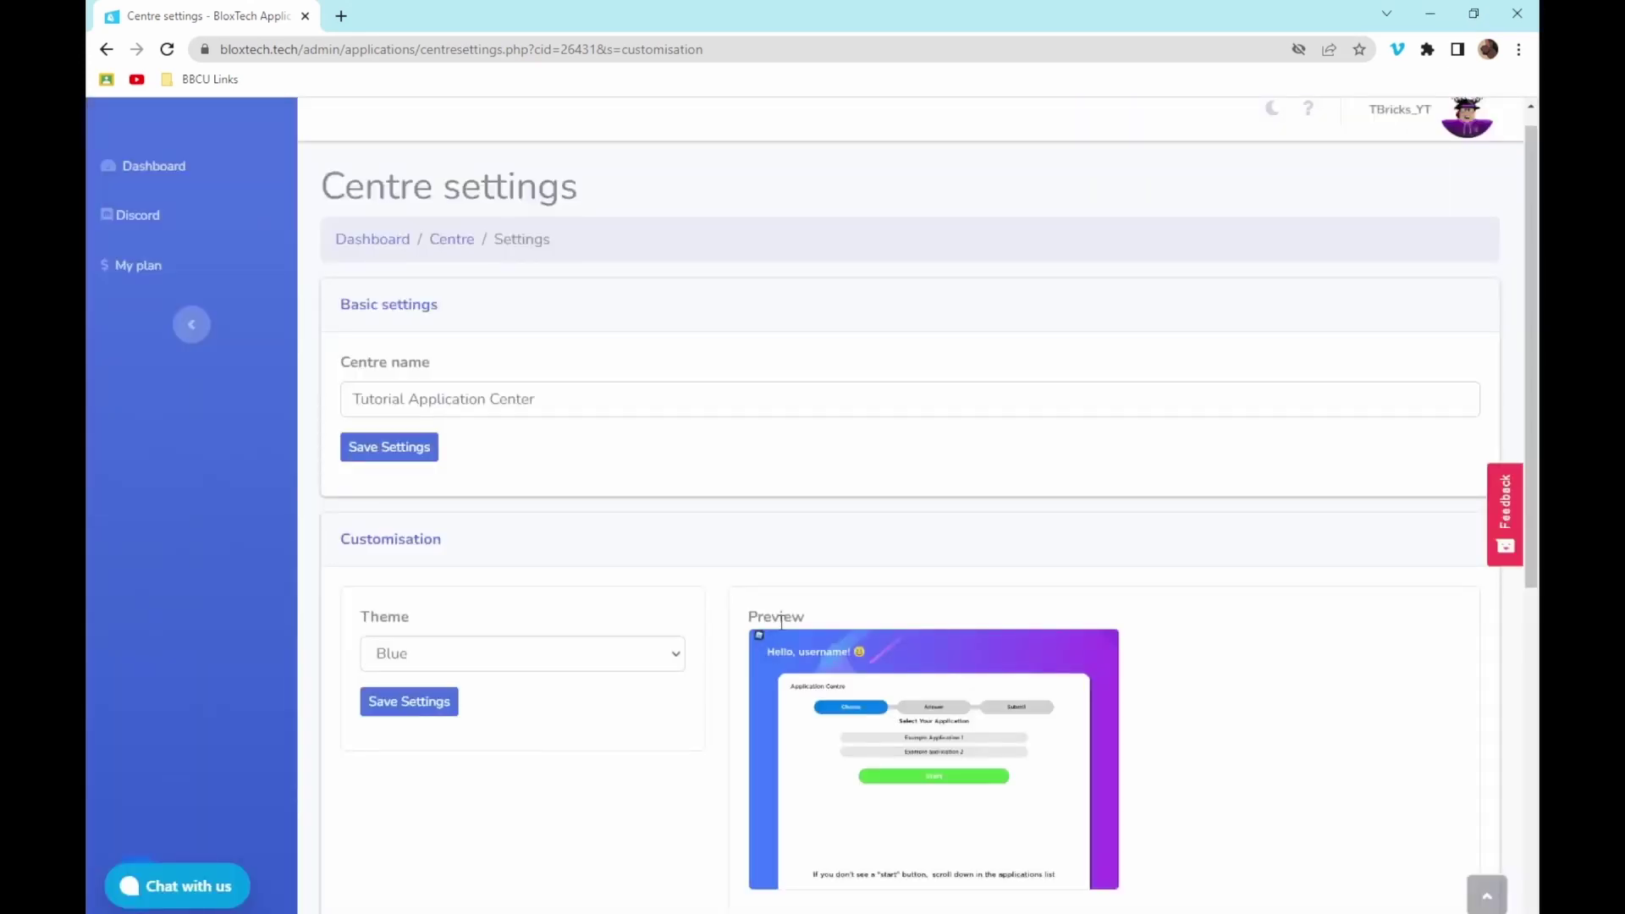
pyautogui.scroll(1, 451, 269)
pyautogui.click(451, 269)
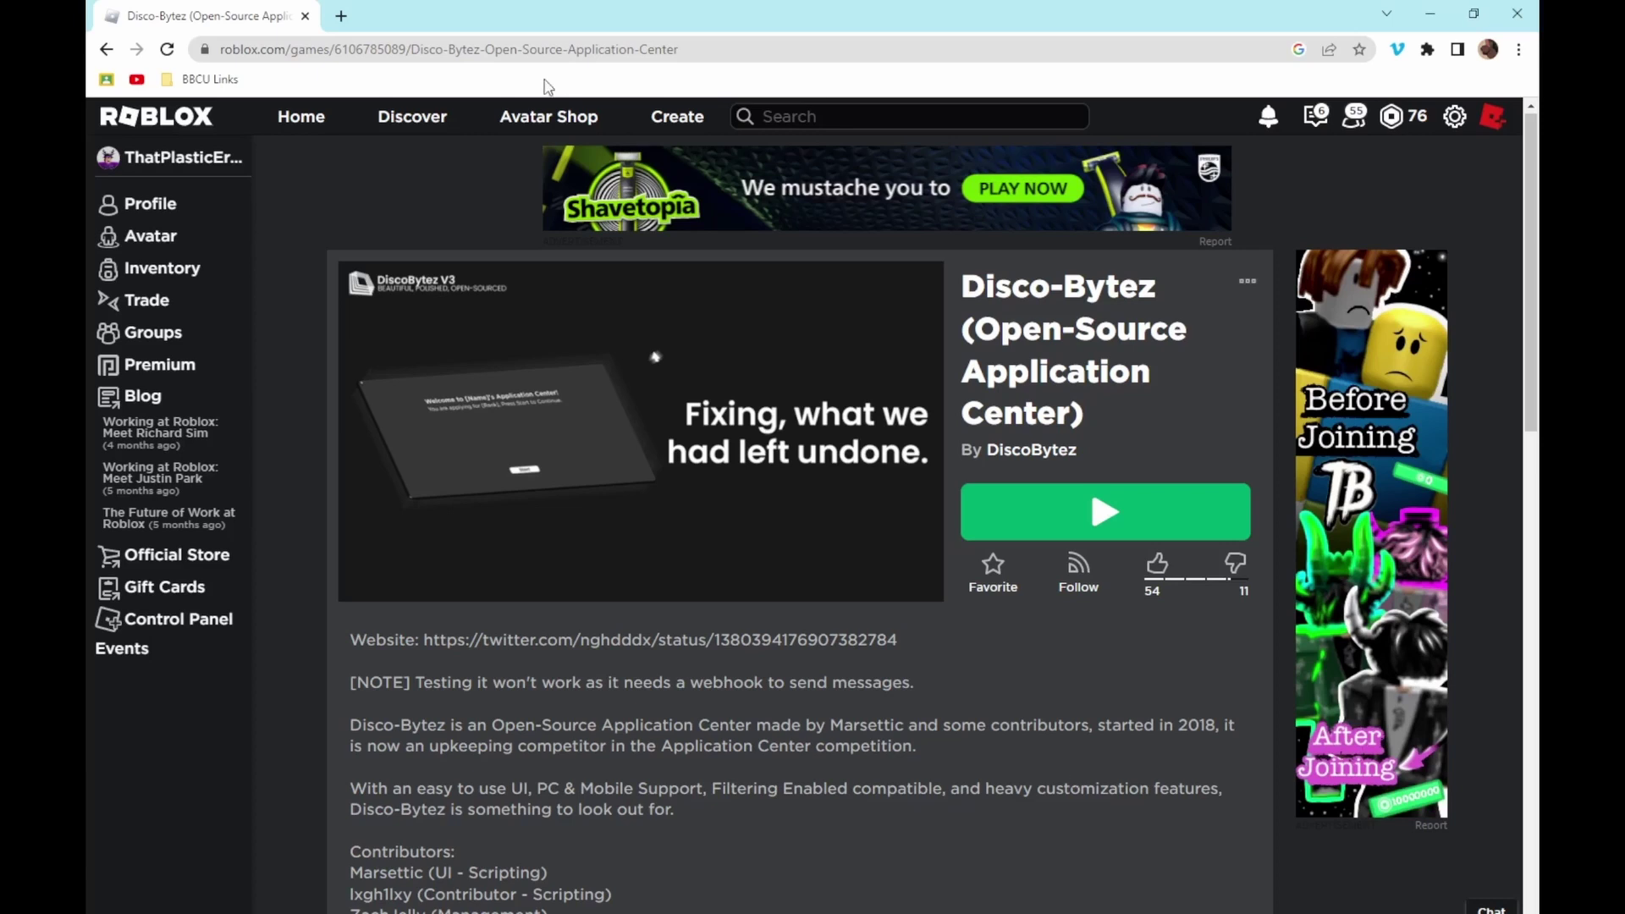
# Open the Disco-Bytez (Open-Source Application Center) game for editing in Roblox Studio from its game page.
pyautogui.hotkey('ctrl', 'l')
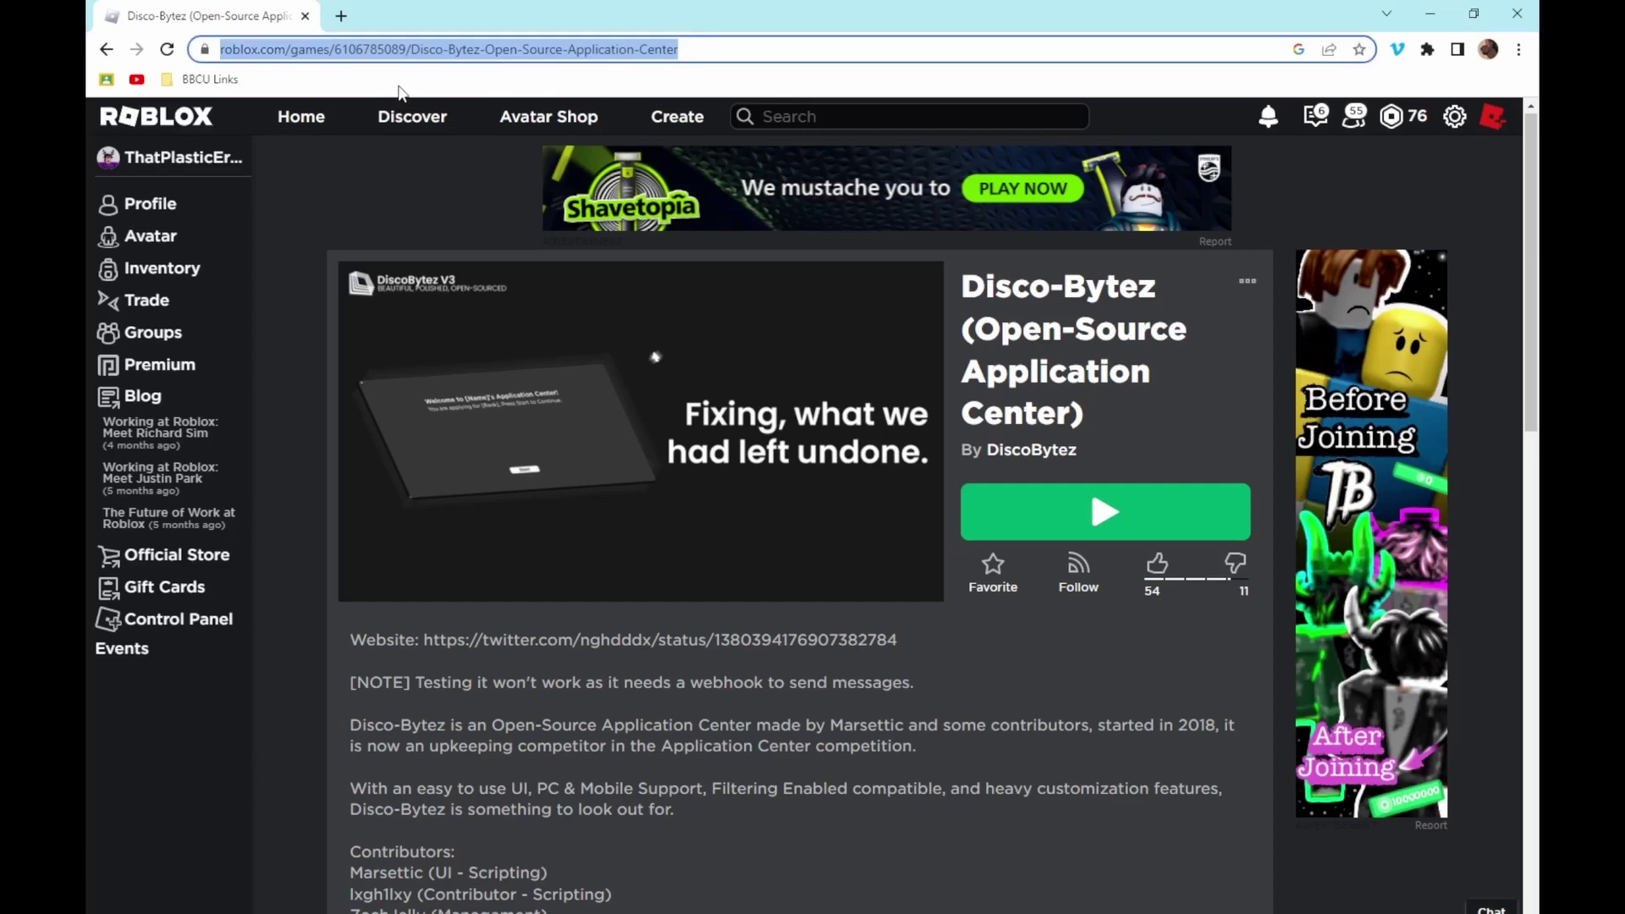
pyautogui.click(279, 143)
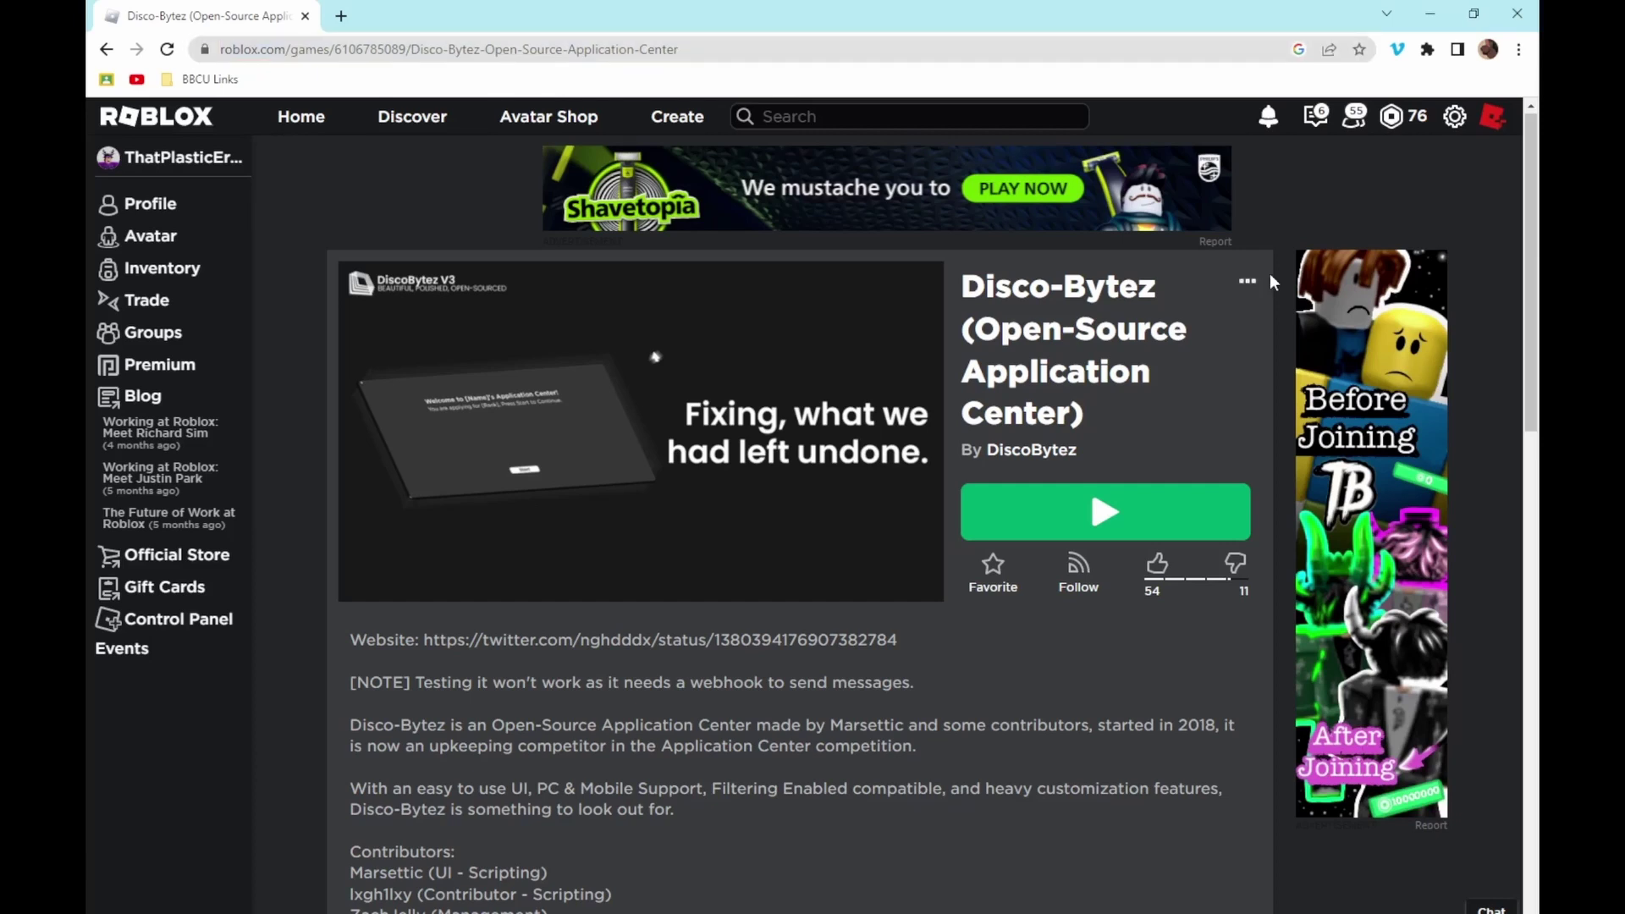
pyautogui.click(1247, 281)
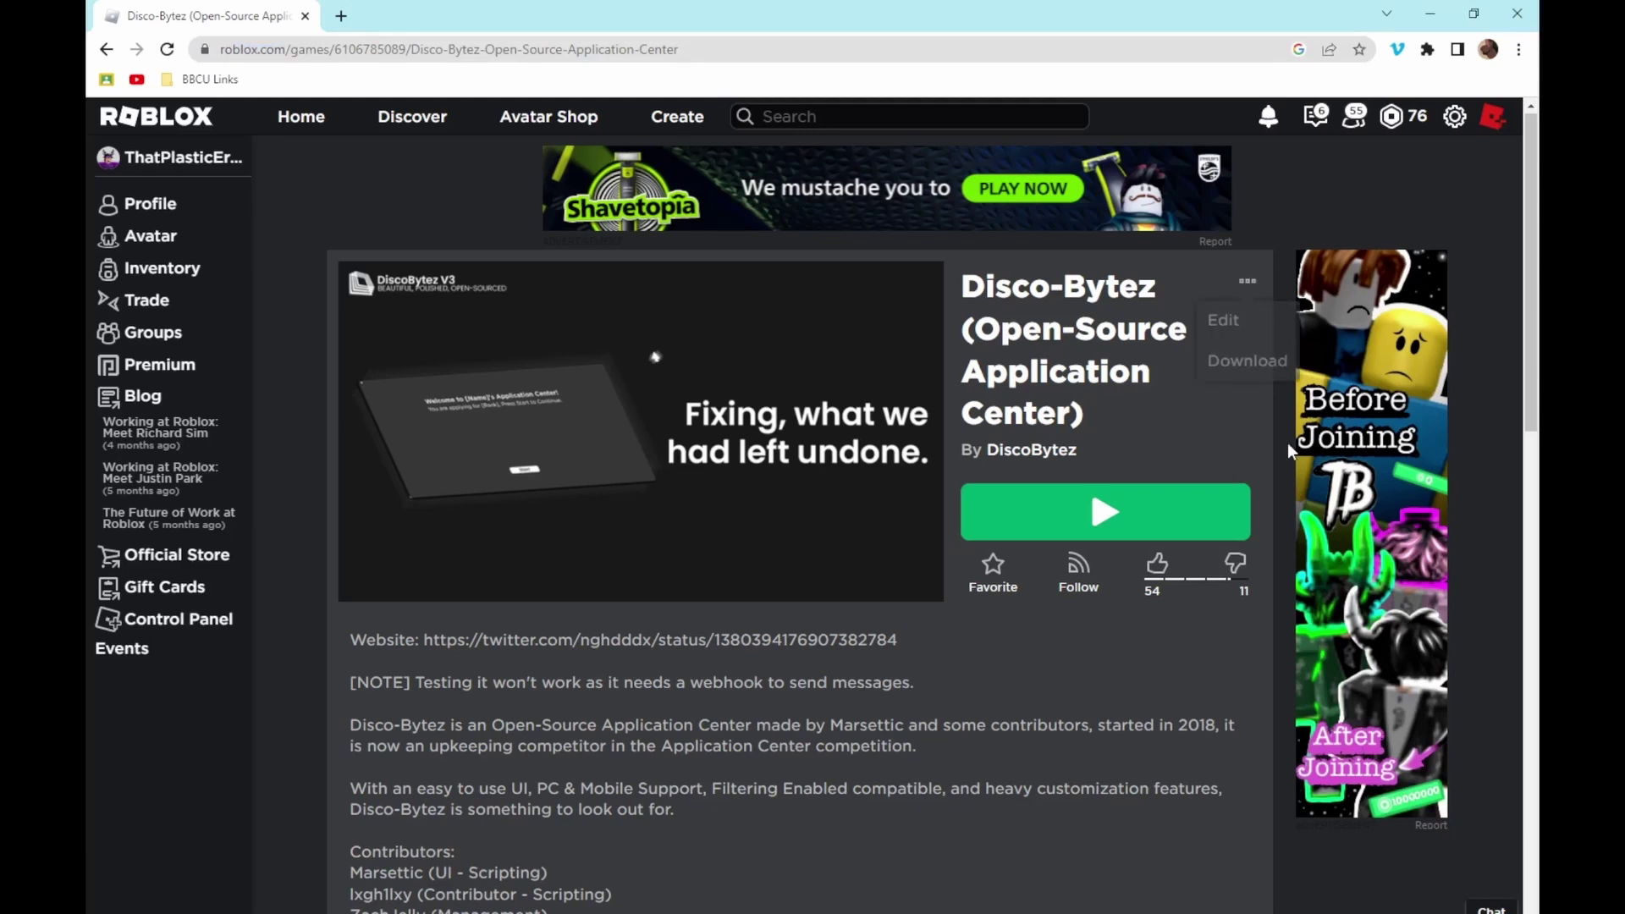
pyautogui.click(1240, 322)
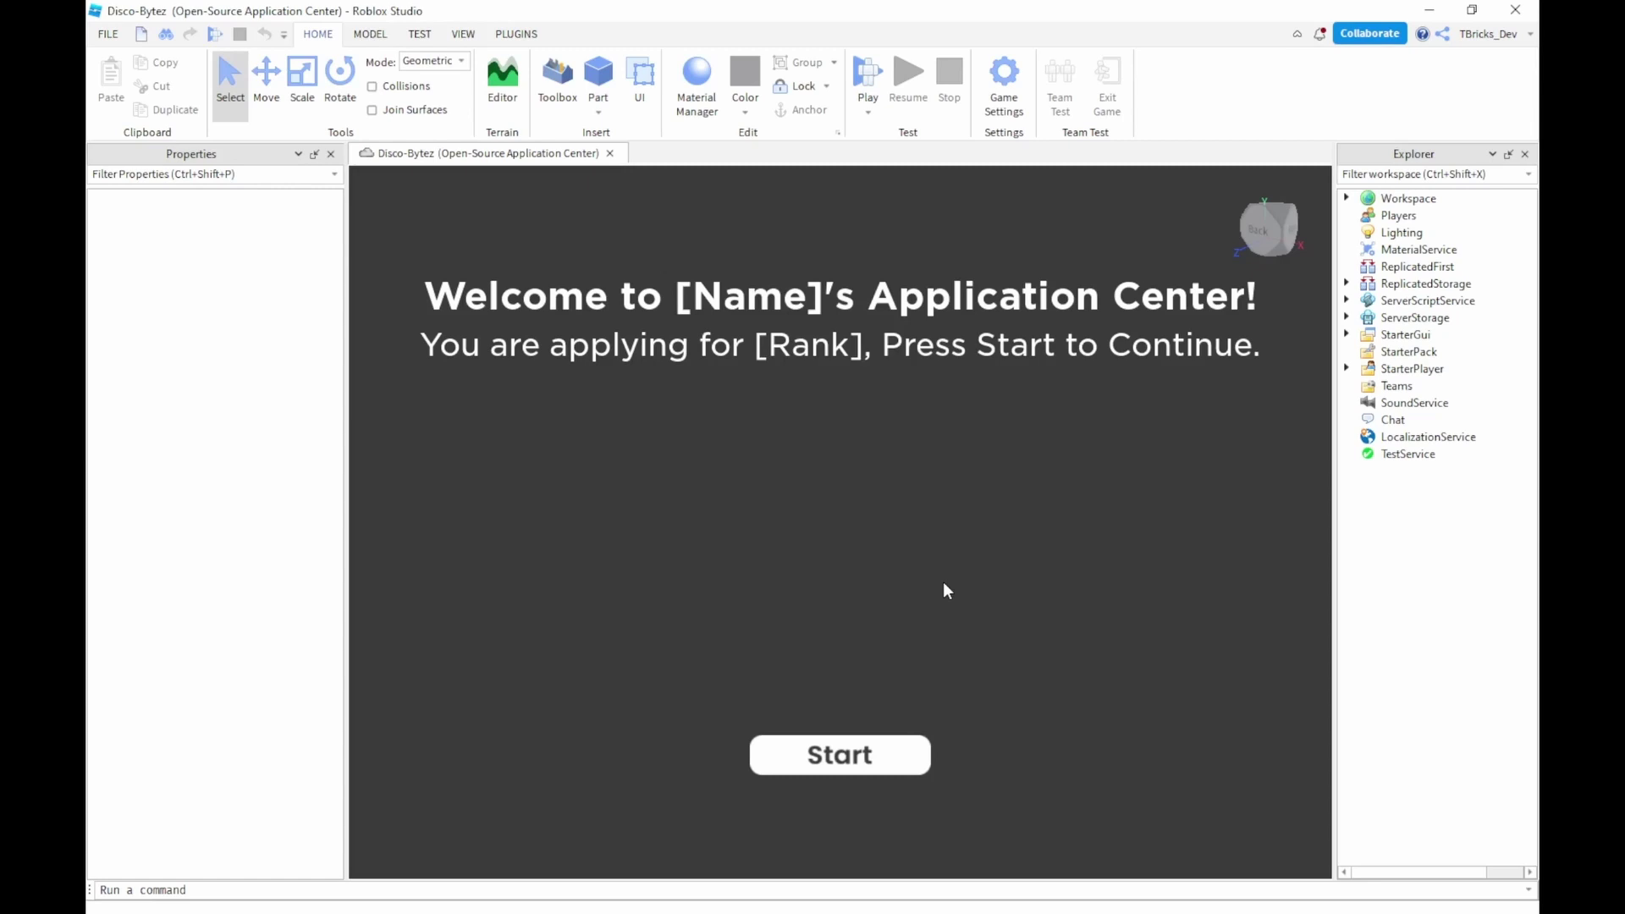
# Open the DiscoBytezCustomizer script inside StarterGui's DiscoBytezV3.
pyautogui.doubleClick(1371, 337)
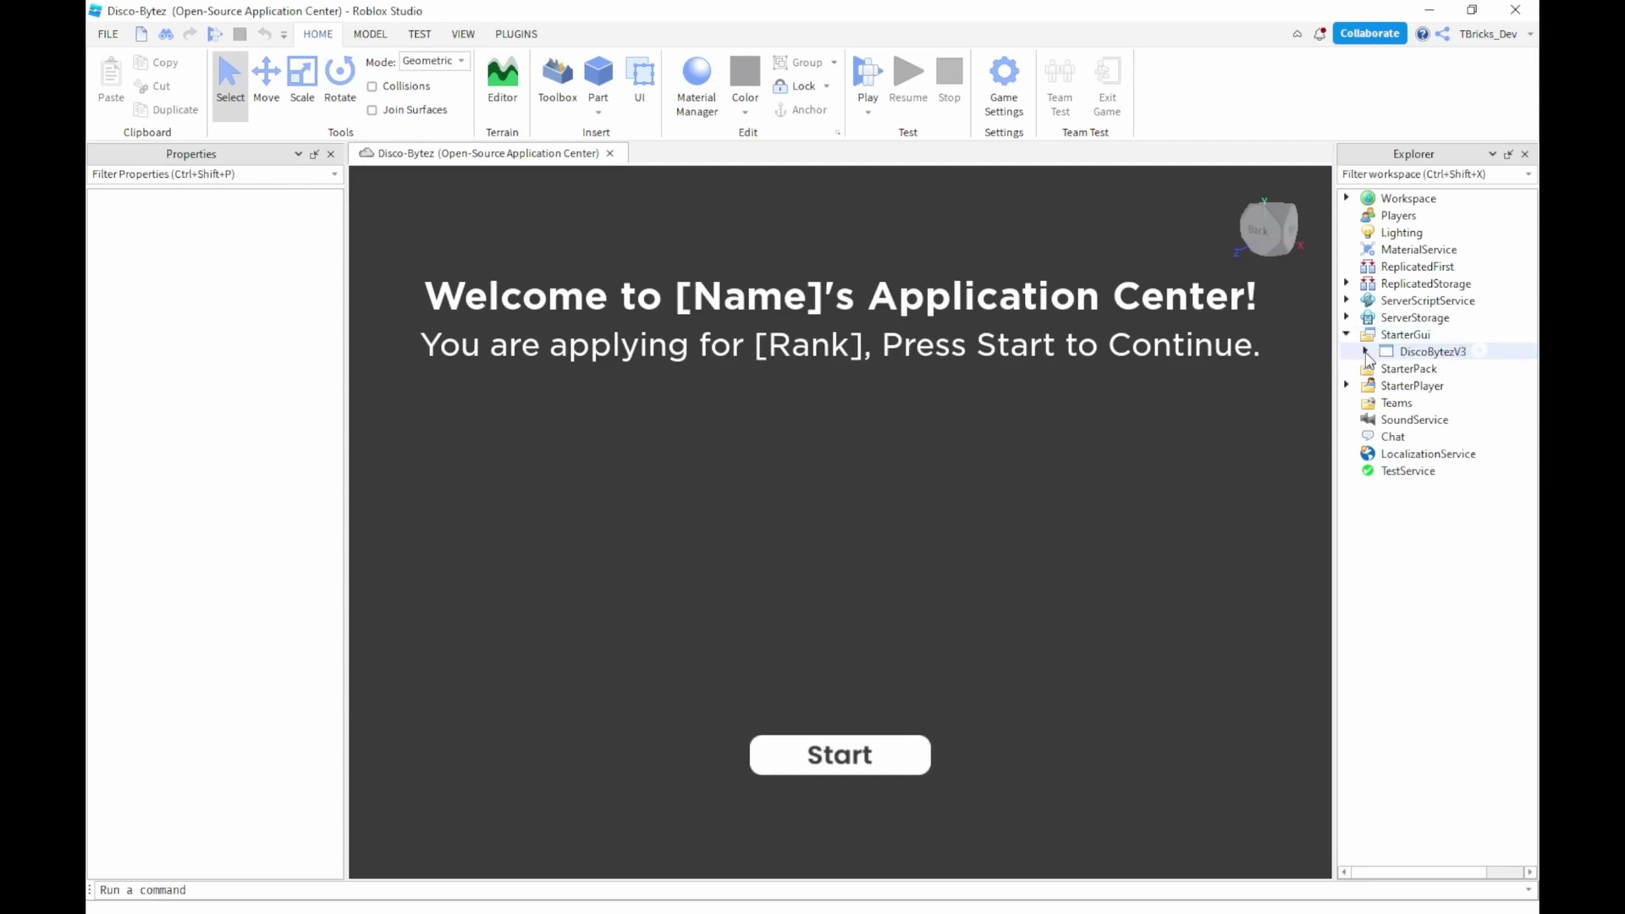
pyautogui.click(1365, 351)
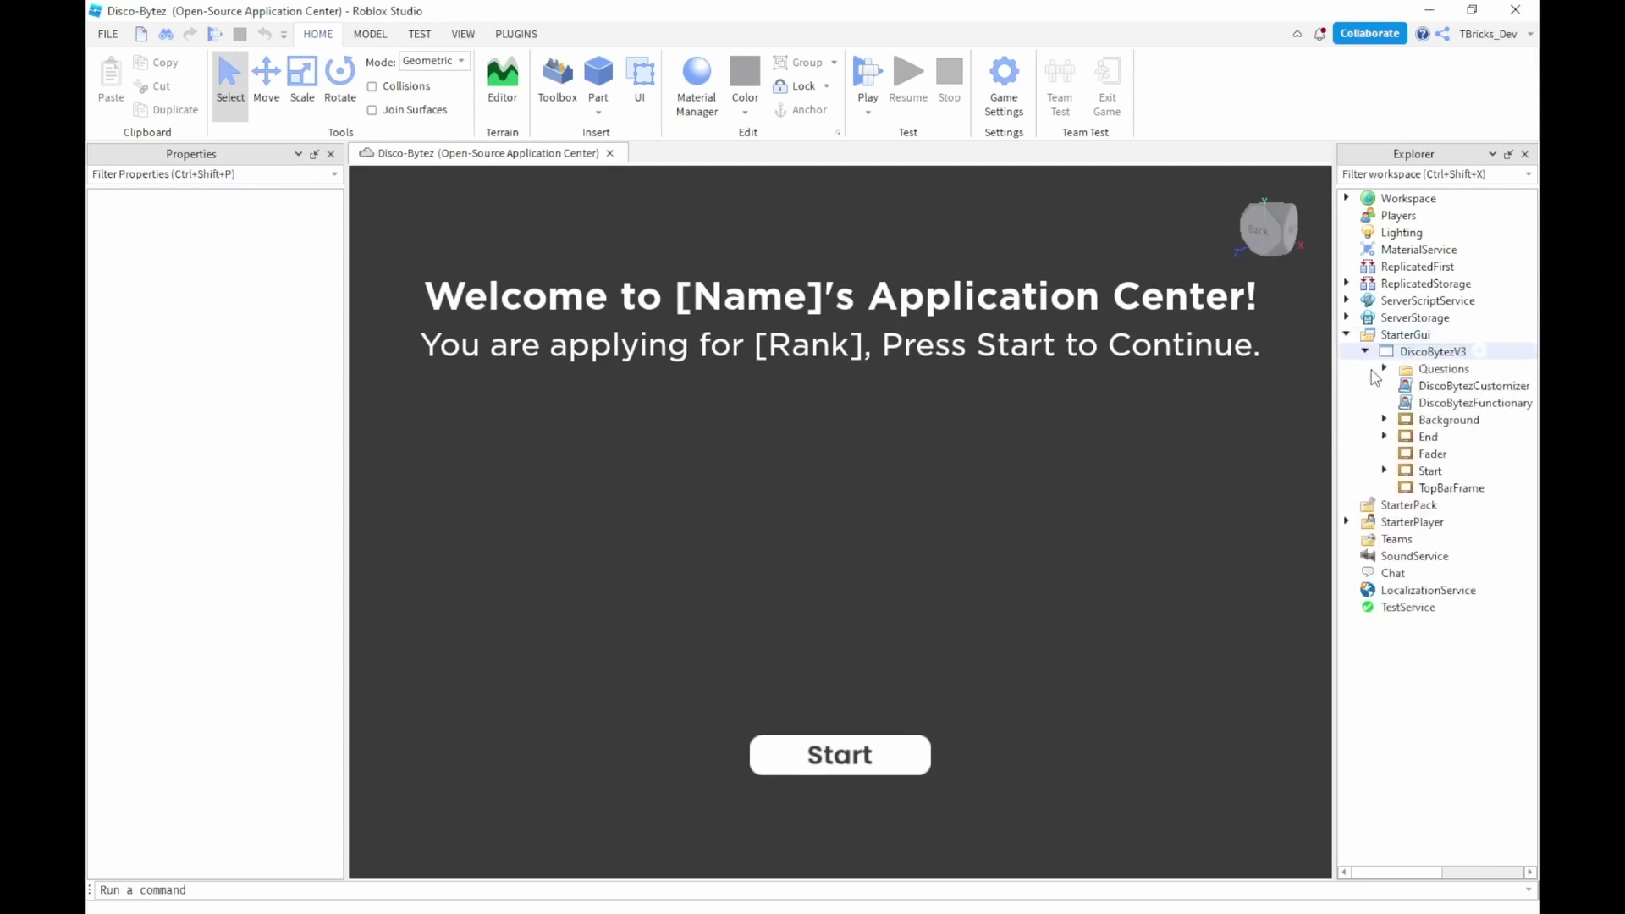
pyautogui.click(1438, 386)
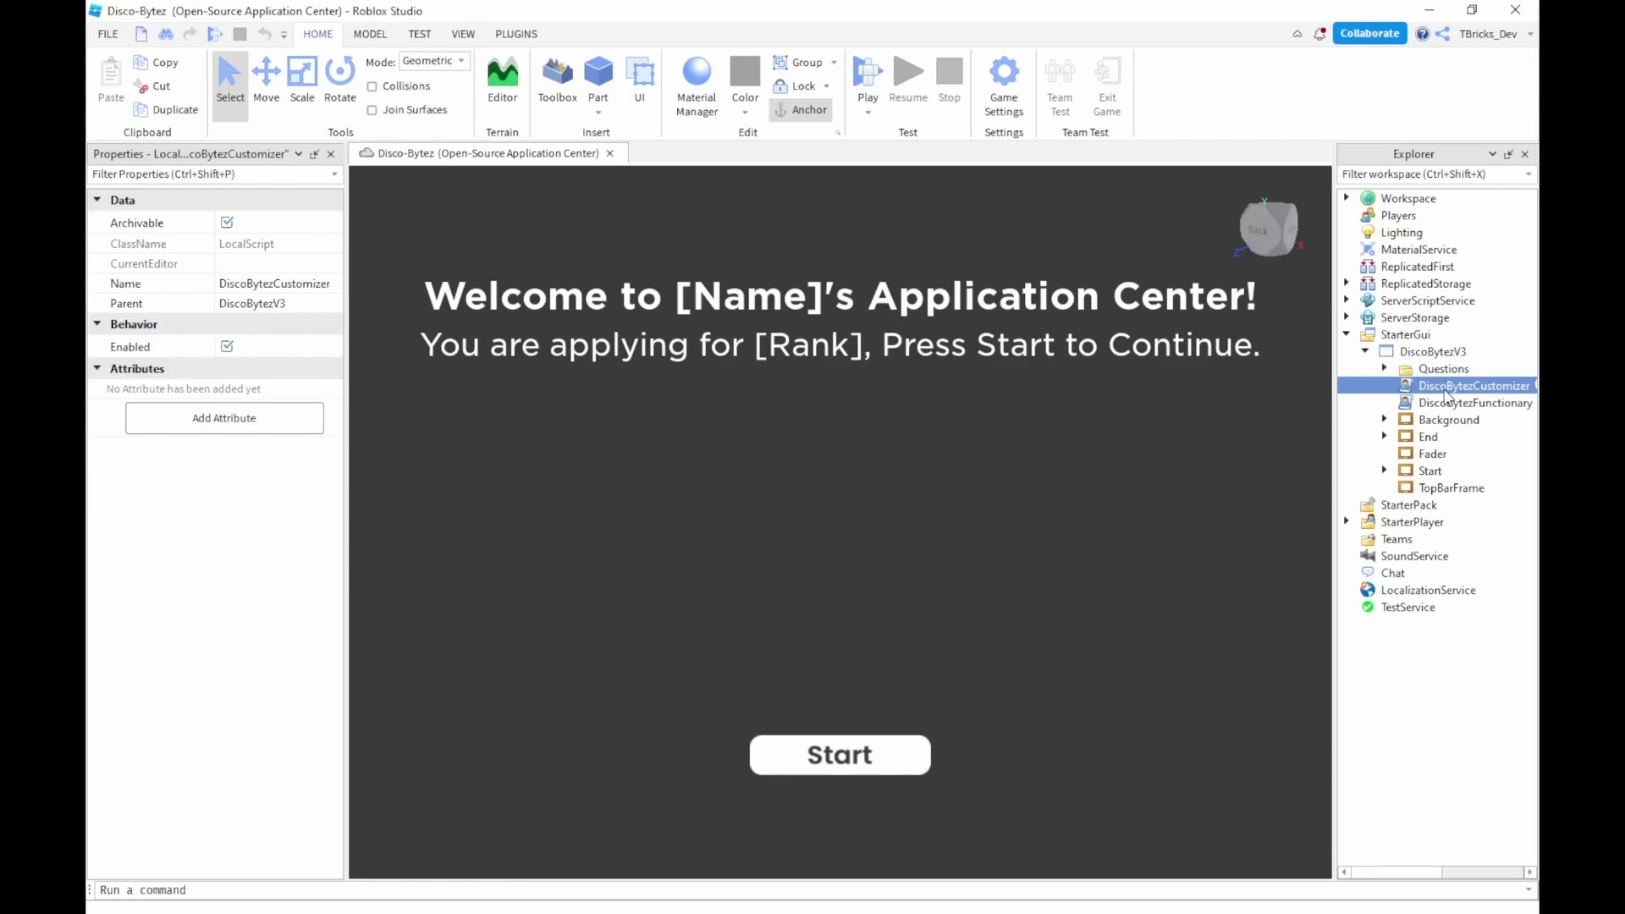
pyautogui.doubleClick(1445, 387)
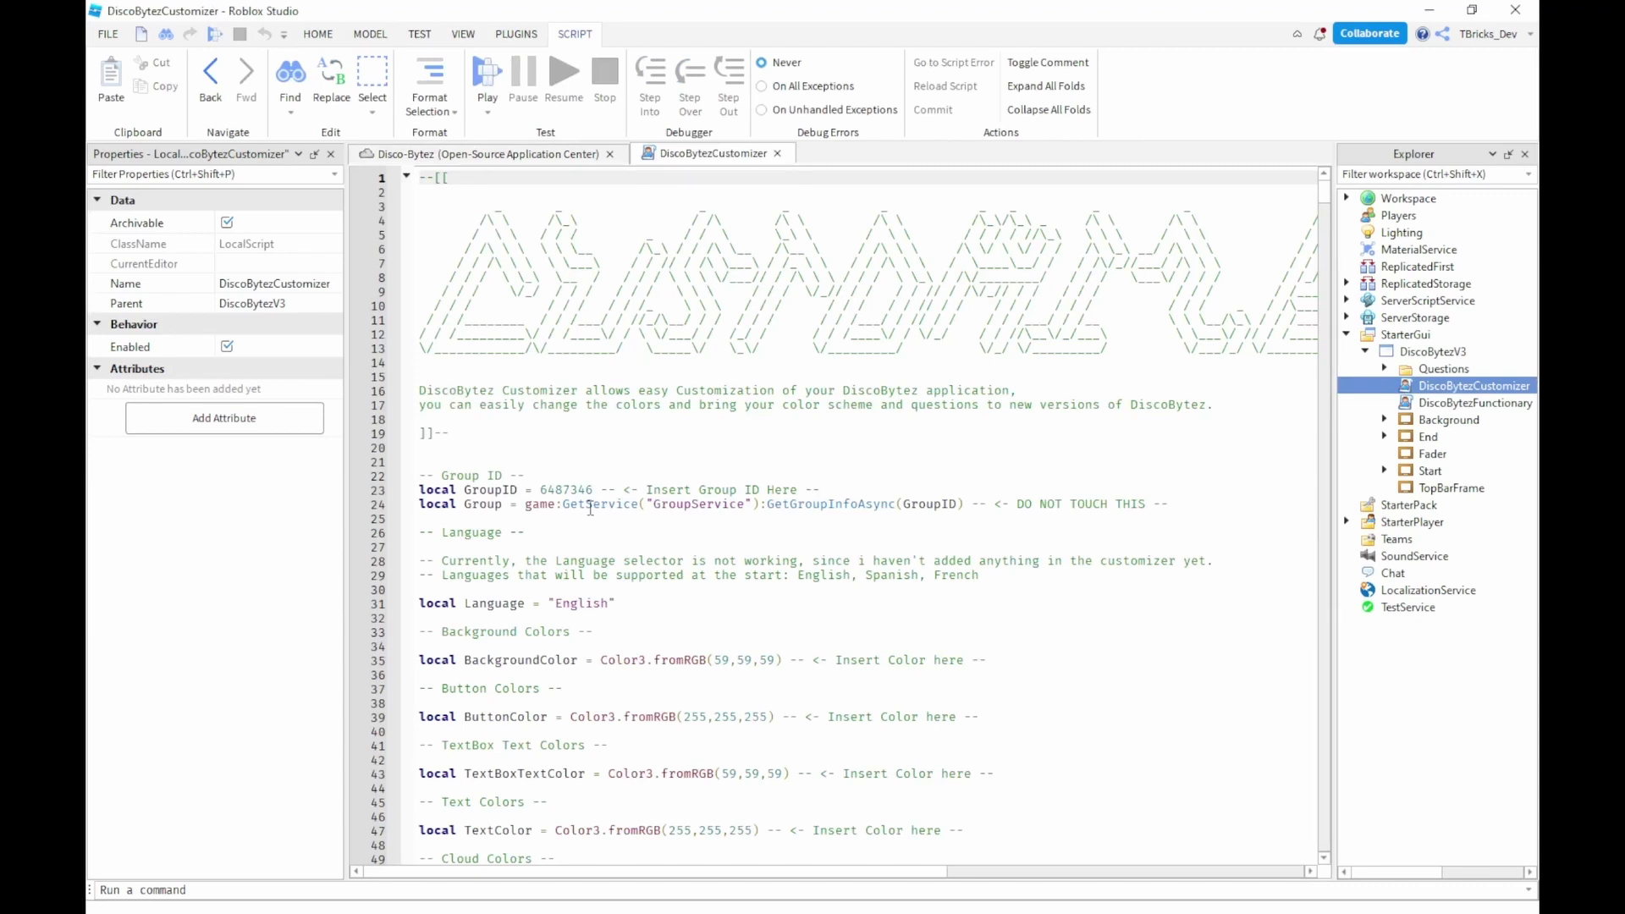
# Replace the [Rank] placeholder in the Title2 text with Trainee.
pyautogui.click(597, 533)
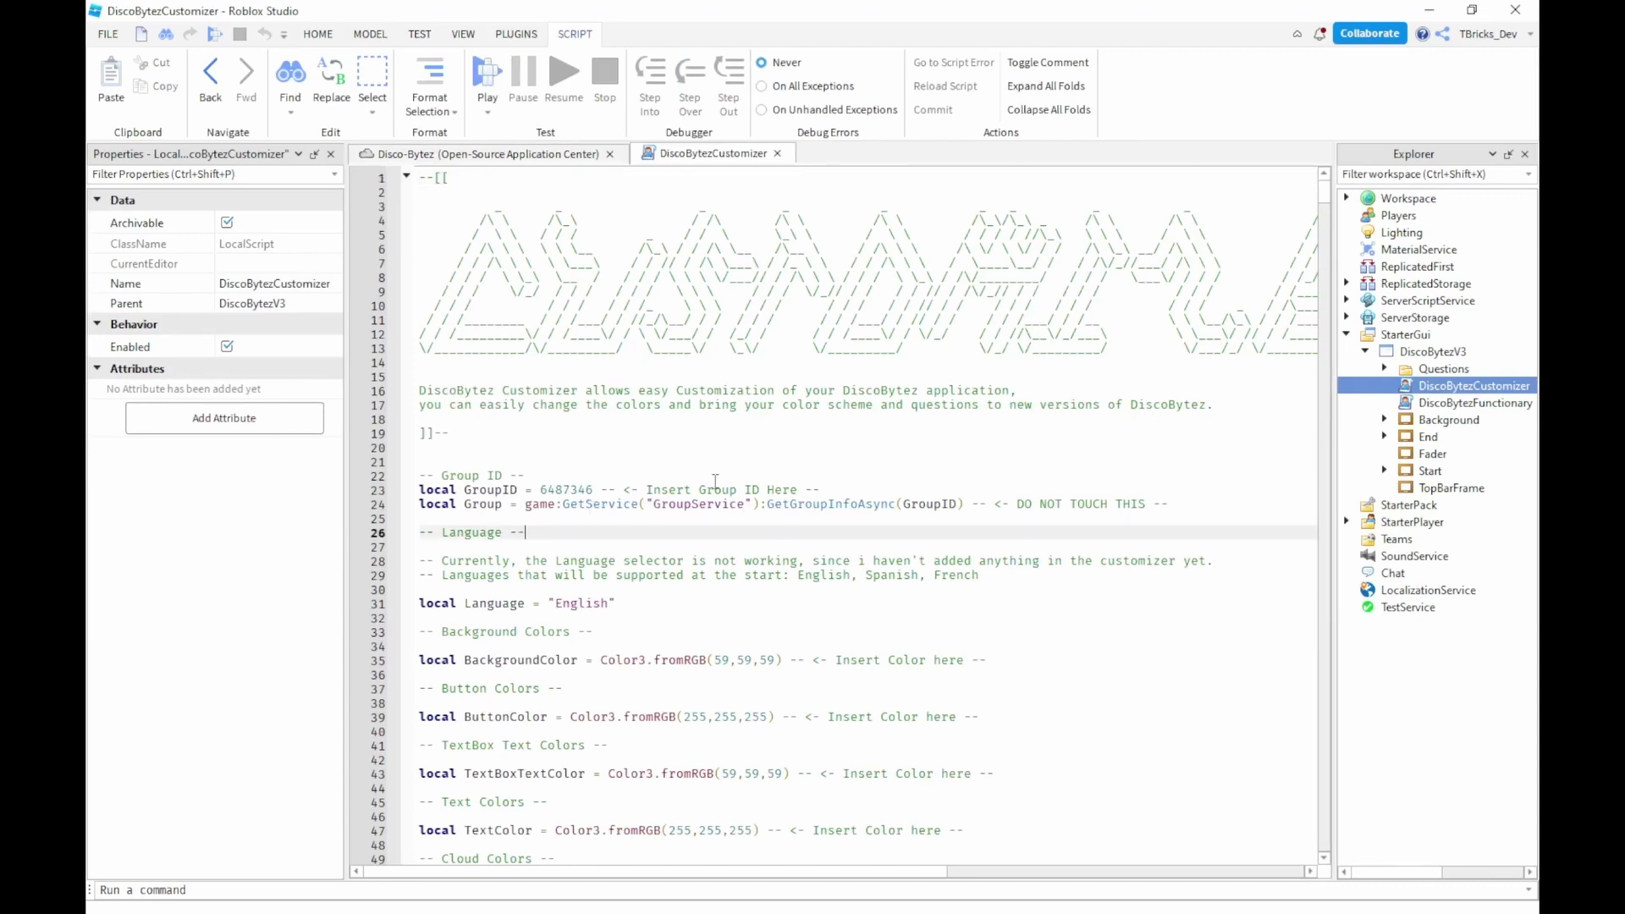
pyautogui.scroll(-6, 692, 489)
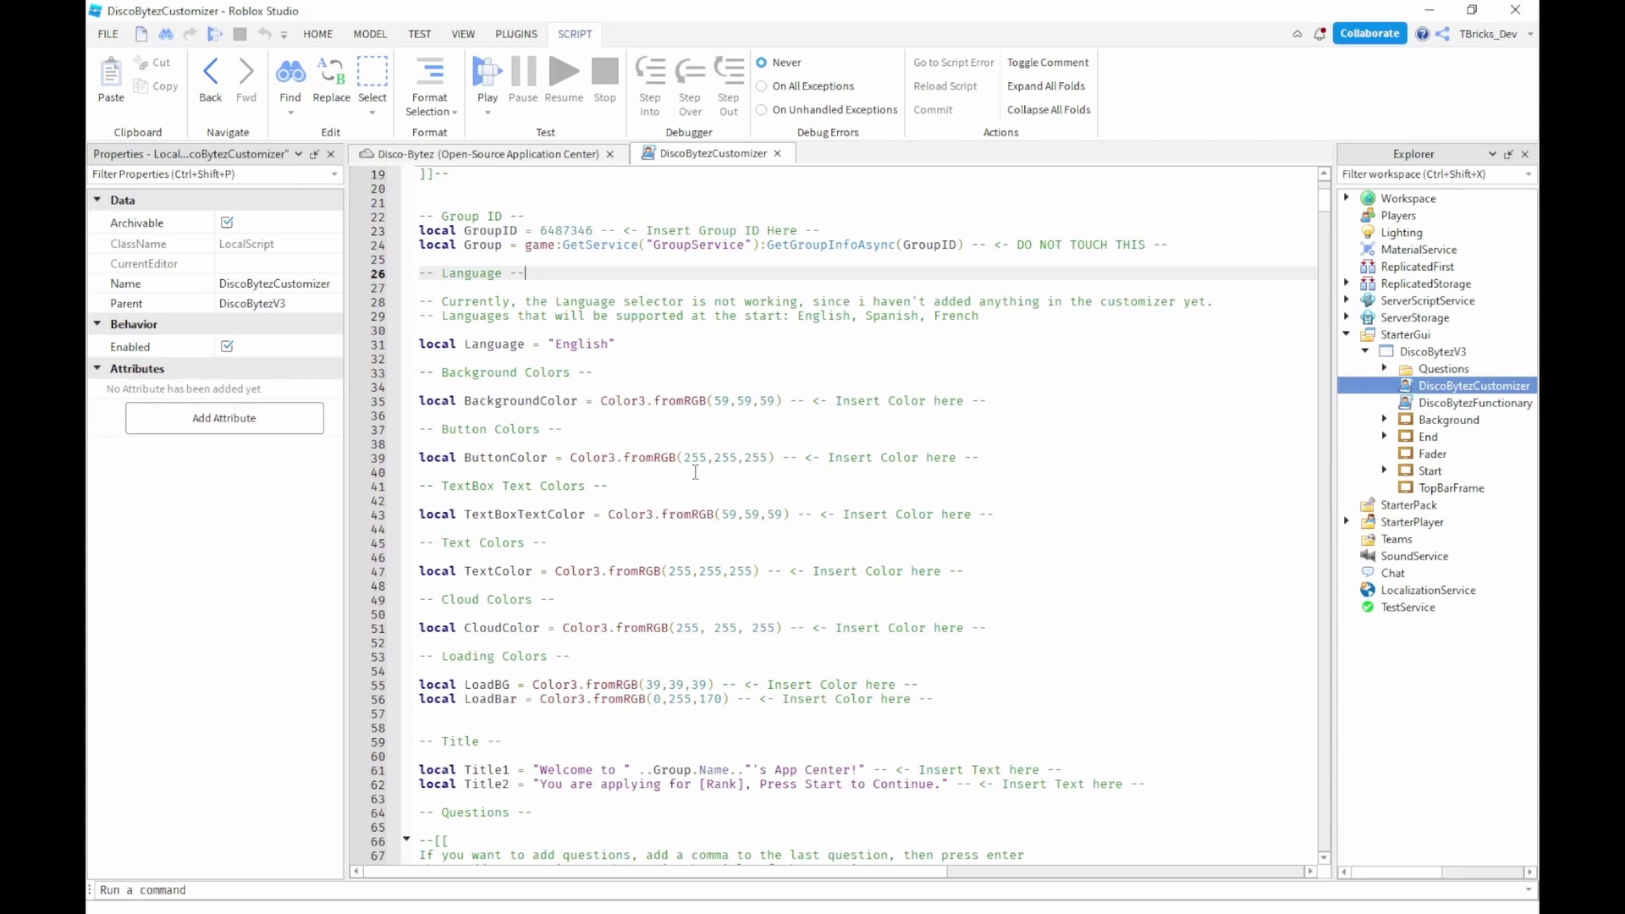
pyautogui.scroll(-6, 695, 472)
pyautogui.click(740, 532)
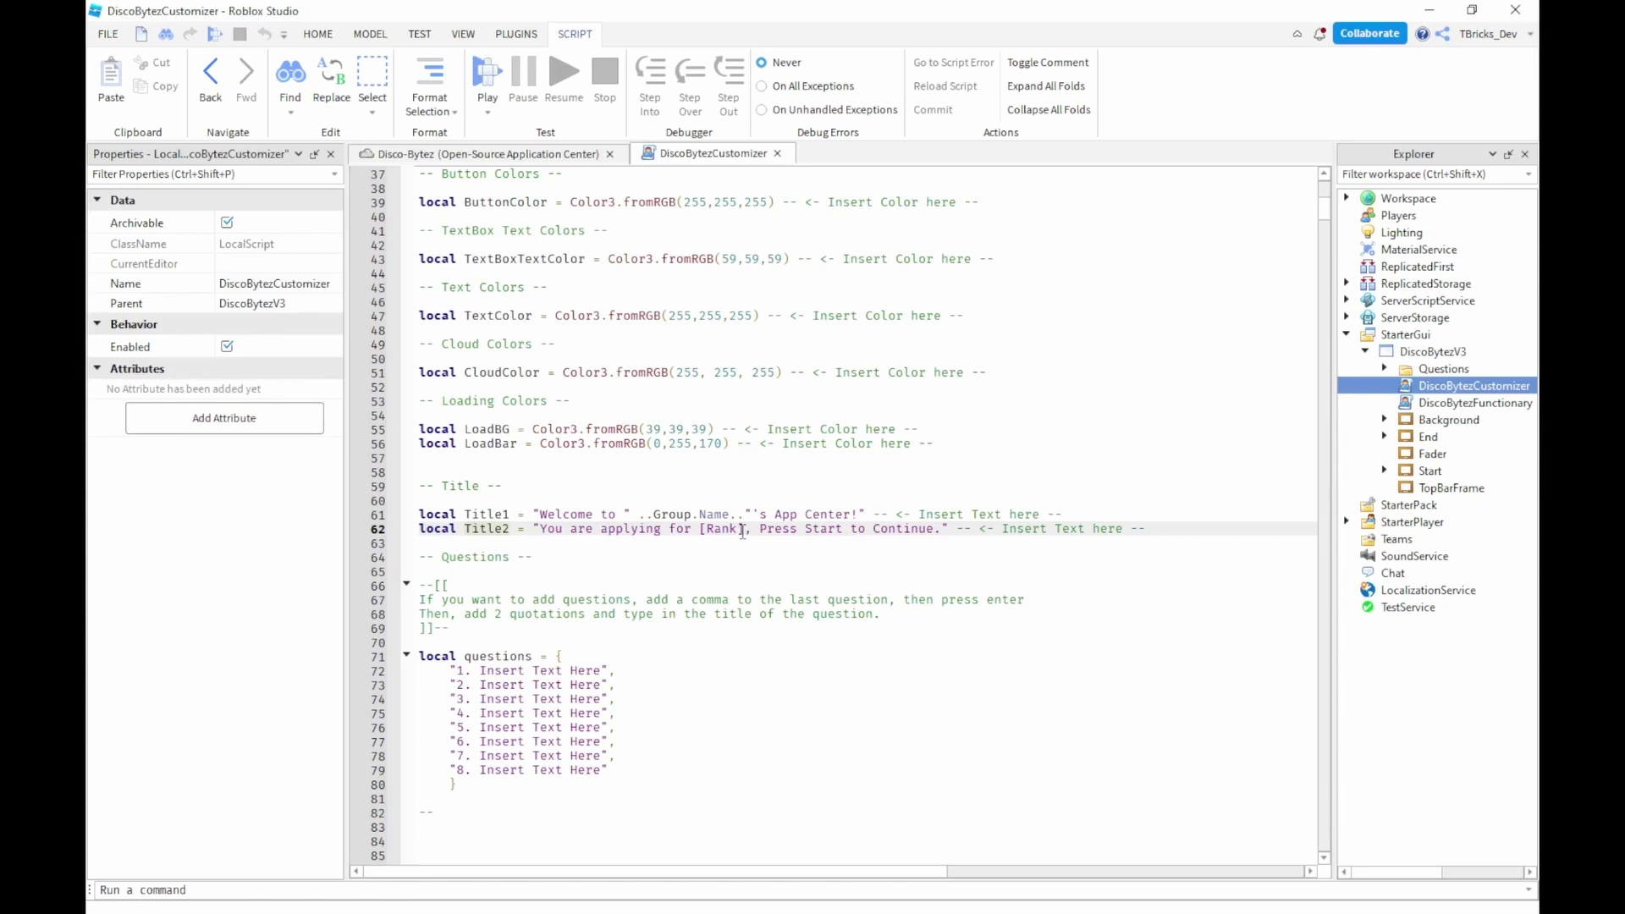
pyautogui.doubleClick(742, 531)
pyautogui.write('Trainee')
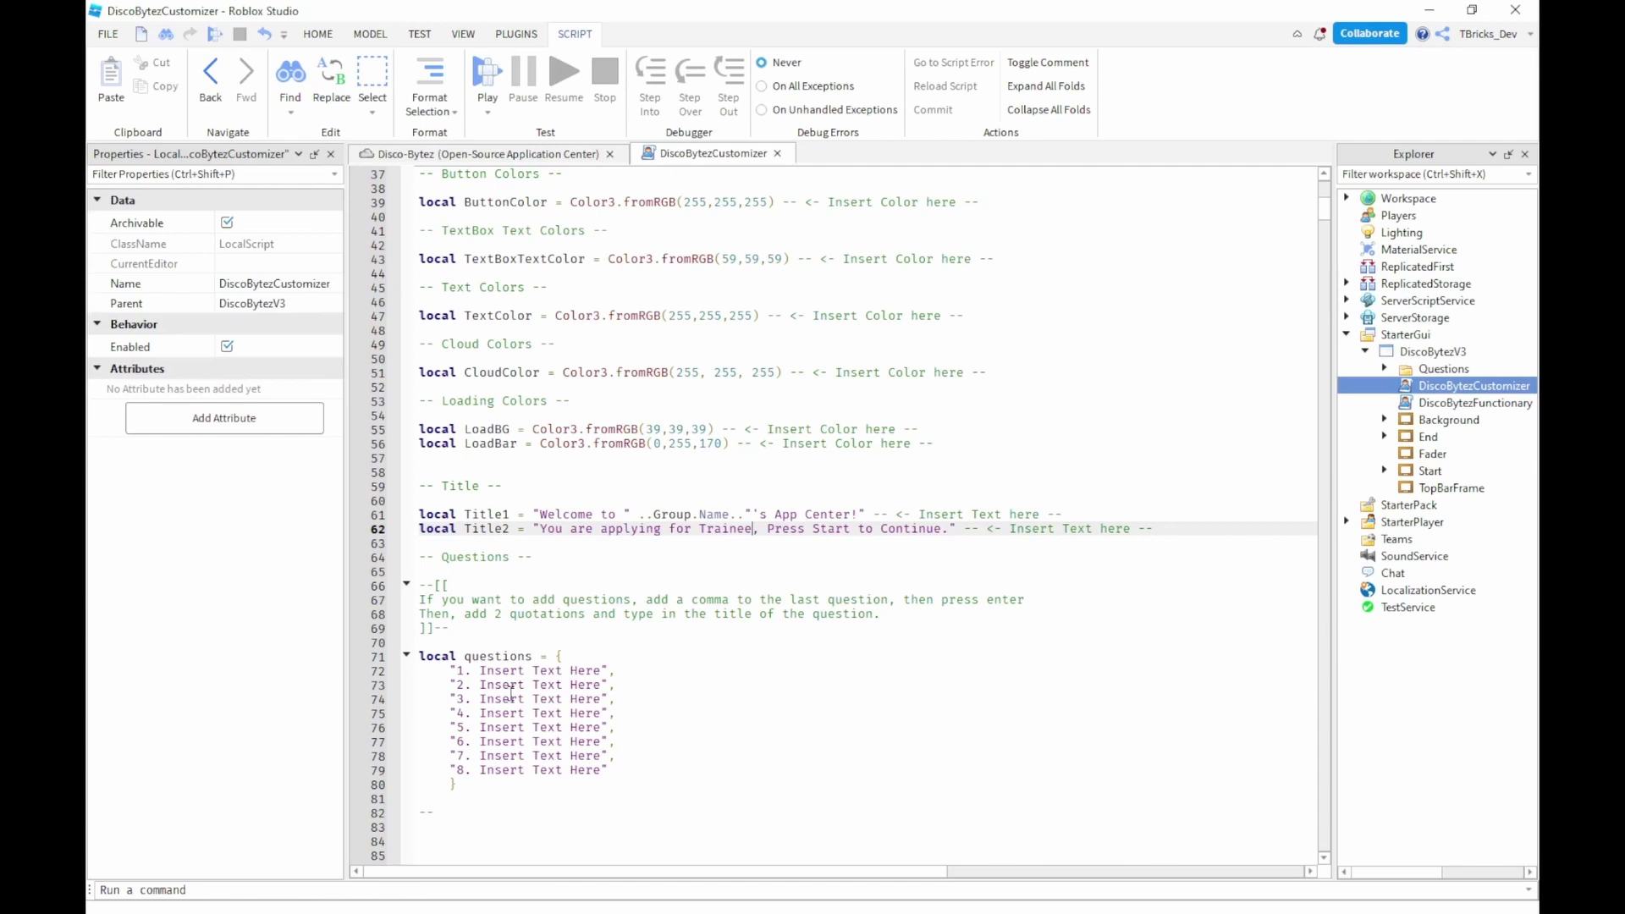
# Replace the placeholder text of question 1 with "Describe your personality" and of question 2 with "hi".
pyautogui.moveTo(480, 670); pyautogui.dragTo(601, 670)
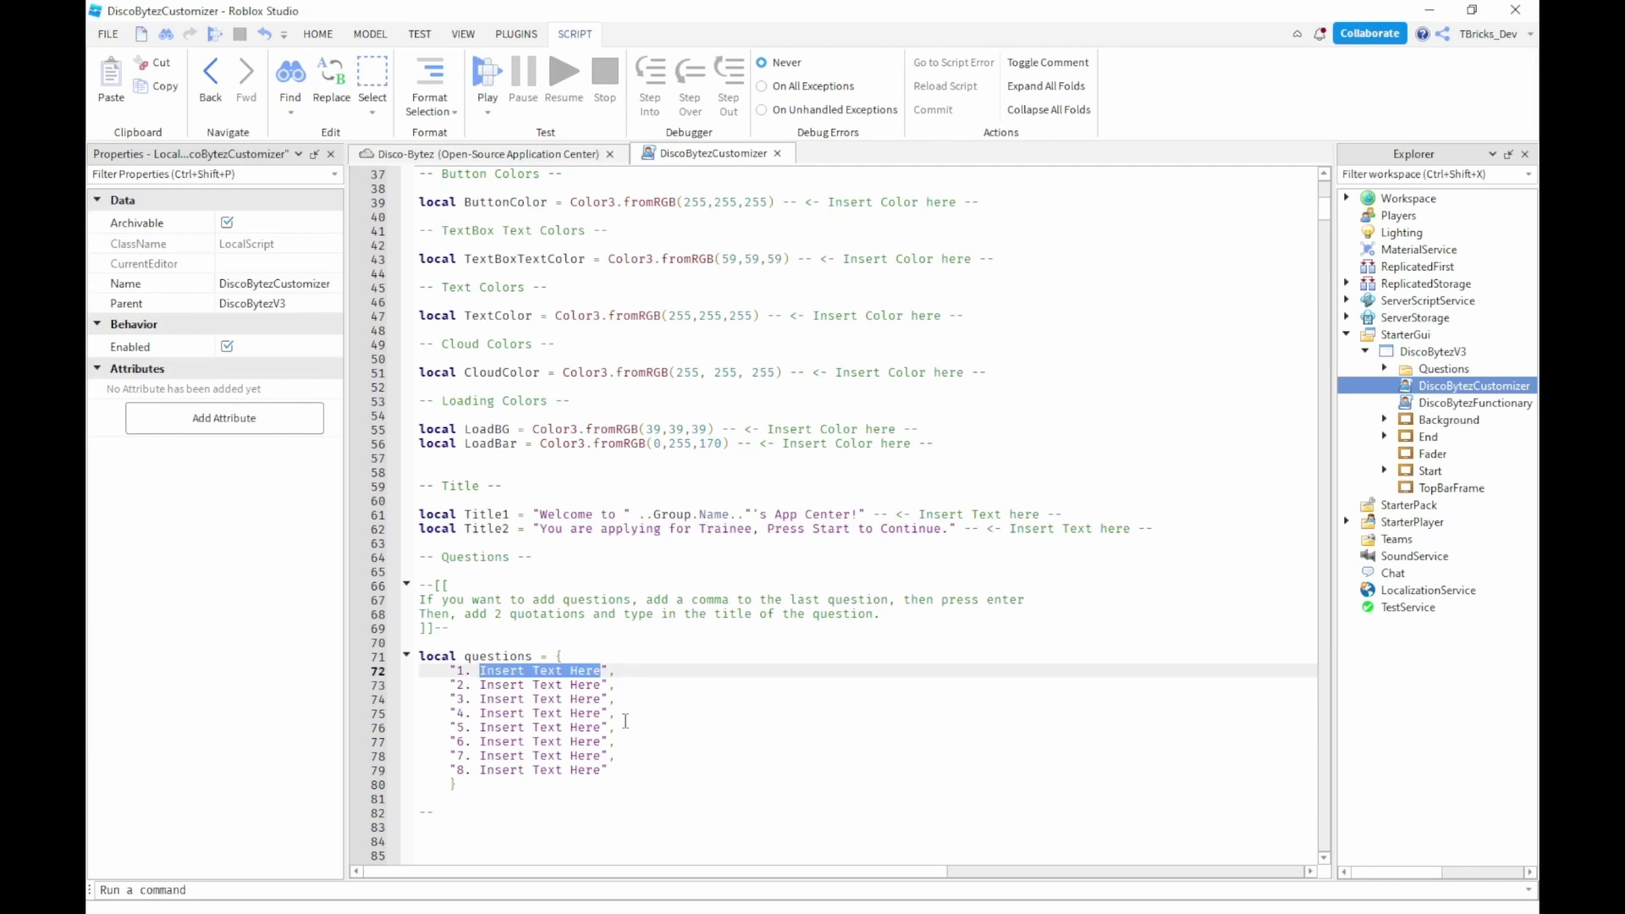
pyautogui.write('Describe you')
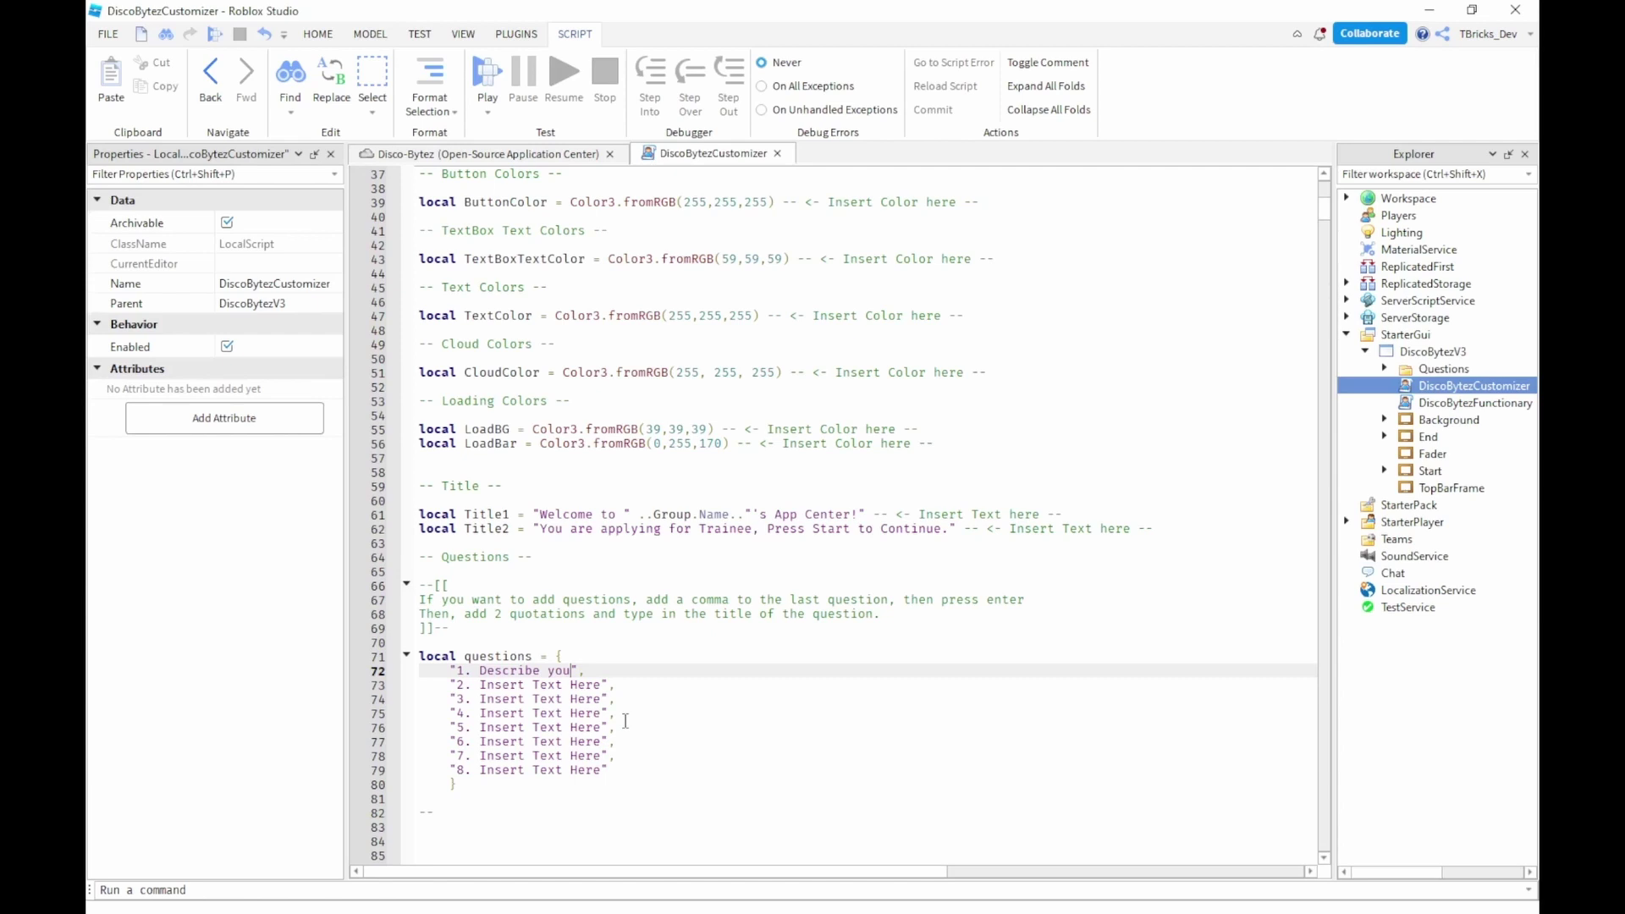
pyautogui.write('r personality')
pyautogui.press('Down')
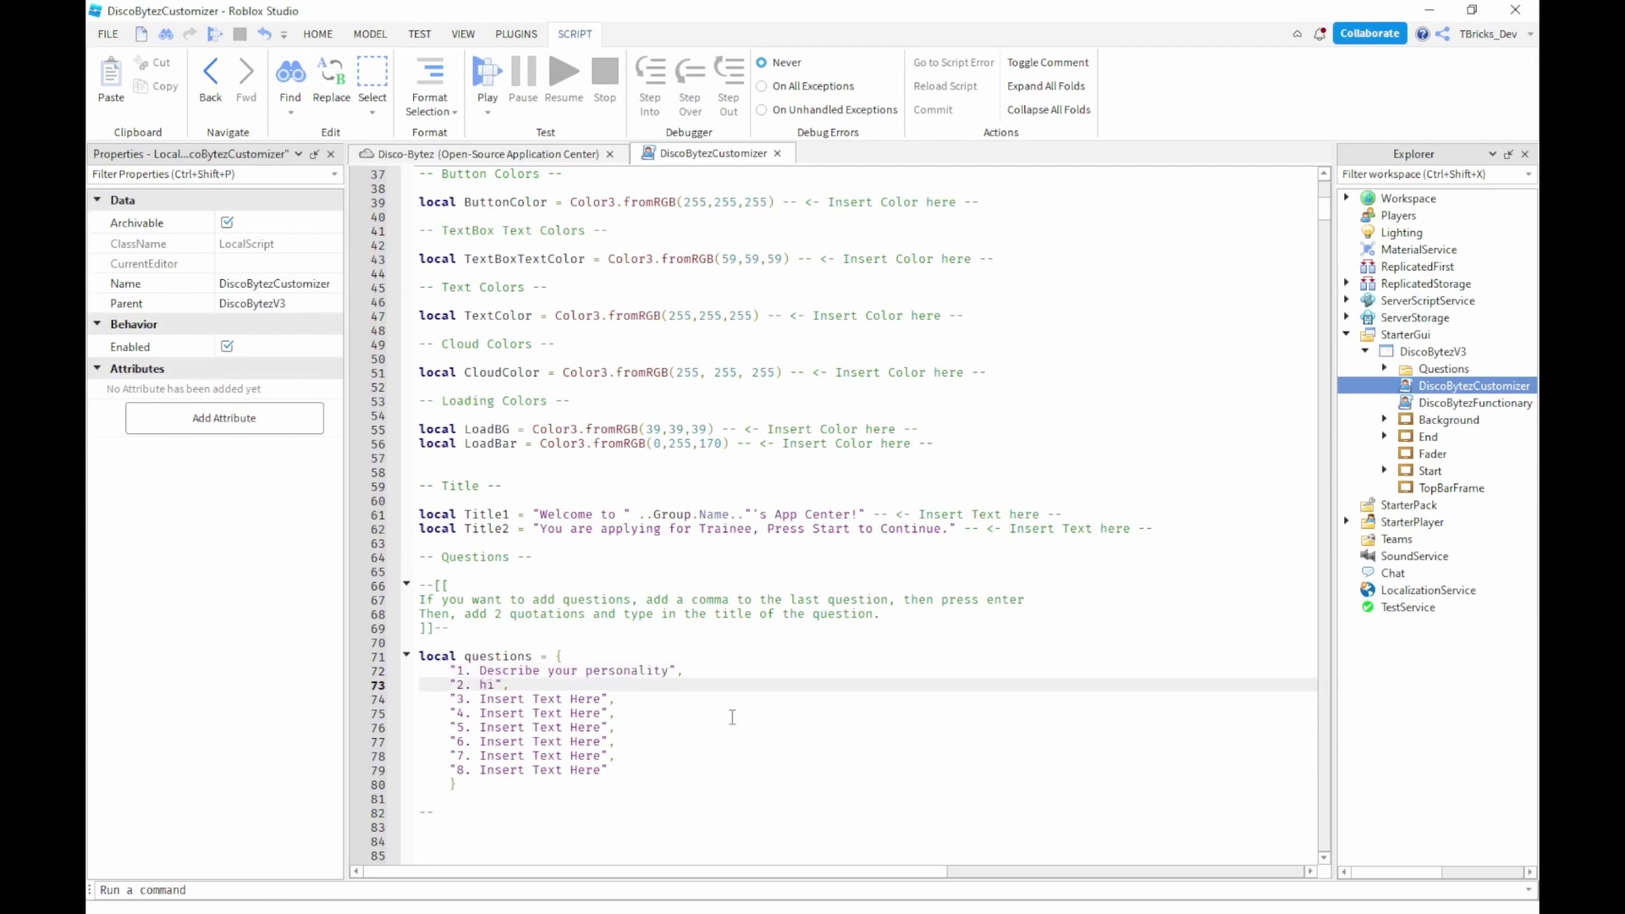
pyautogui.write('hi')
# Add a ninth entry after question 8 in the questions list and change its placeholder text to "i like cheese".
pyautogui.click(687, 780)
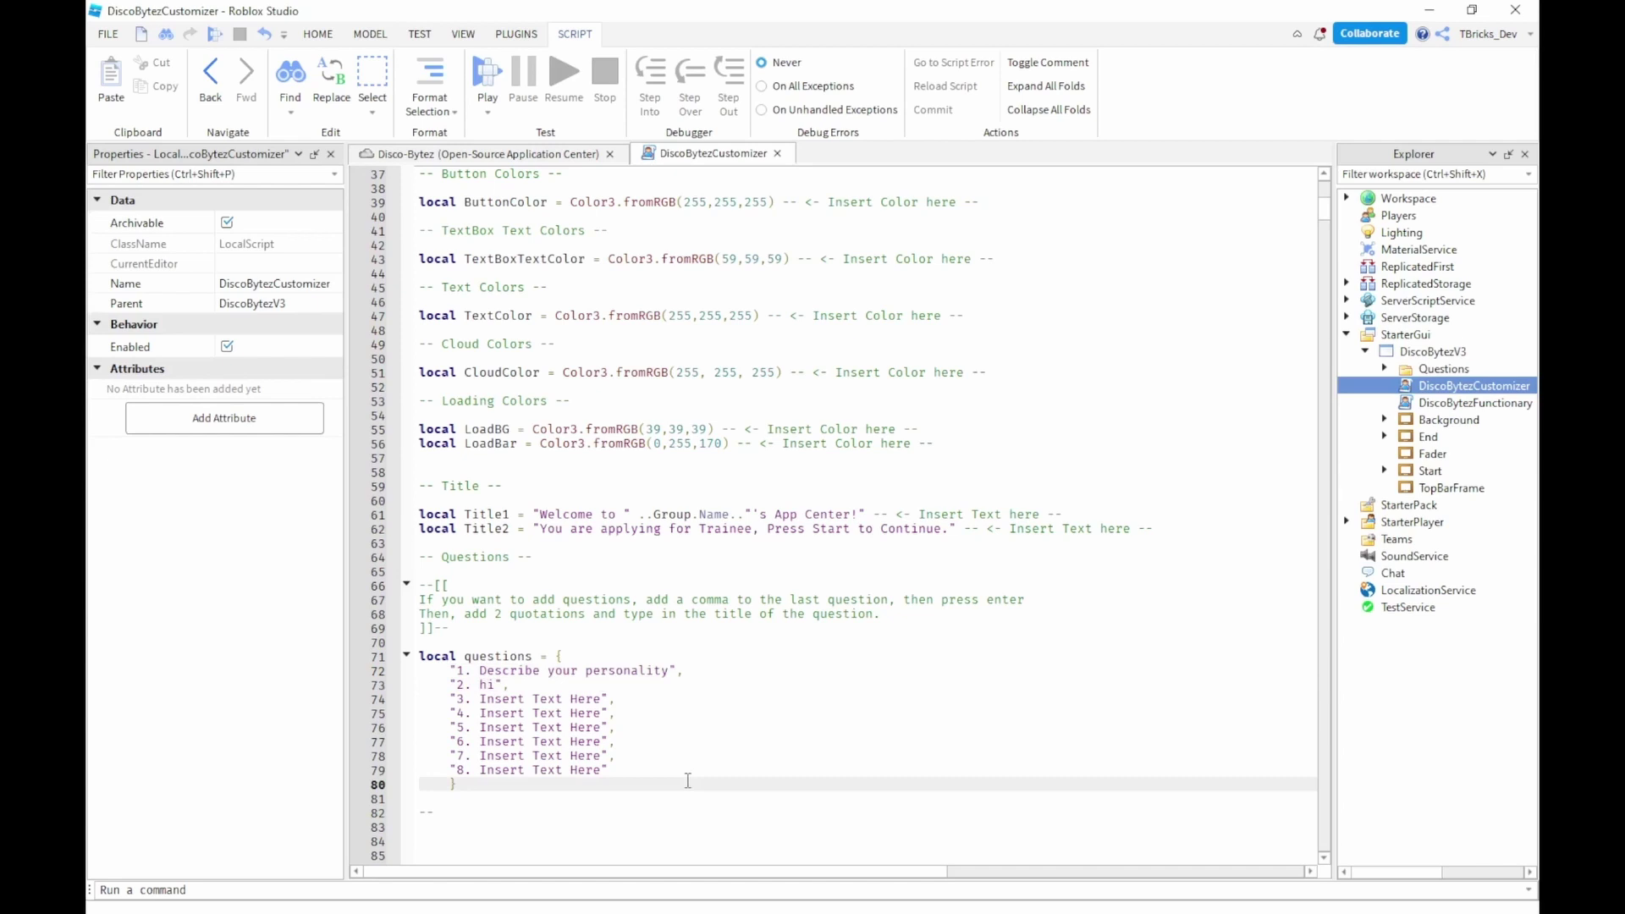
pyautogui.click(649, 770)
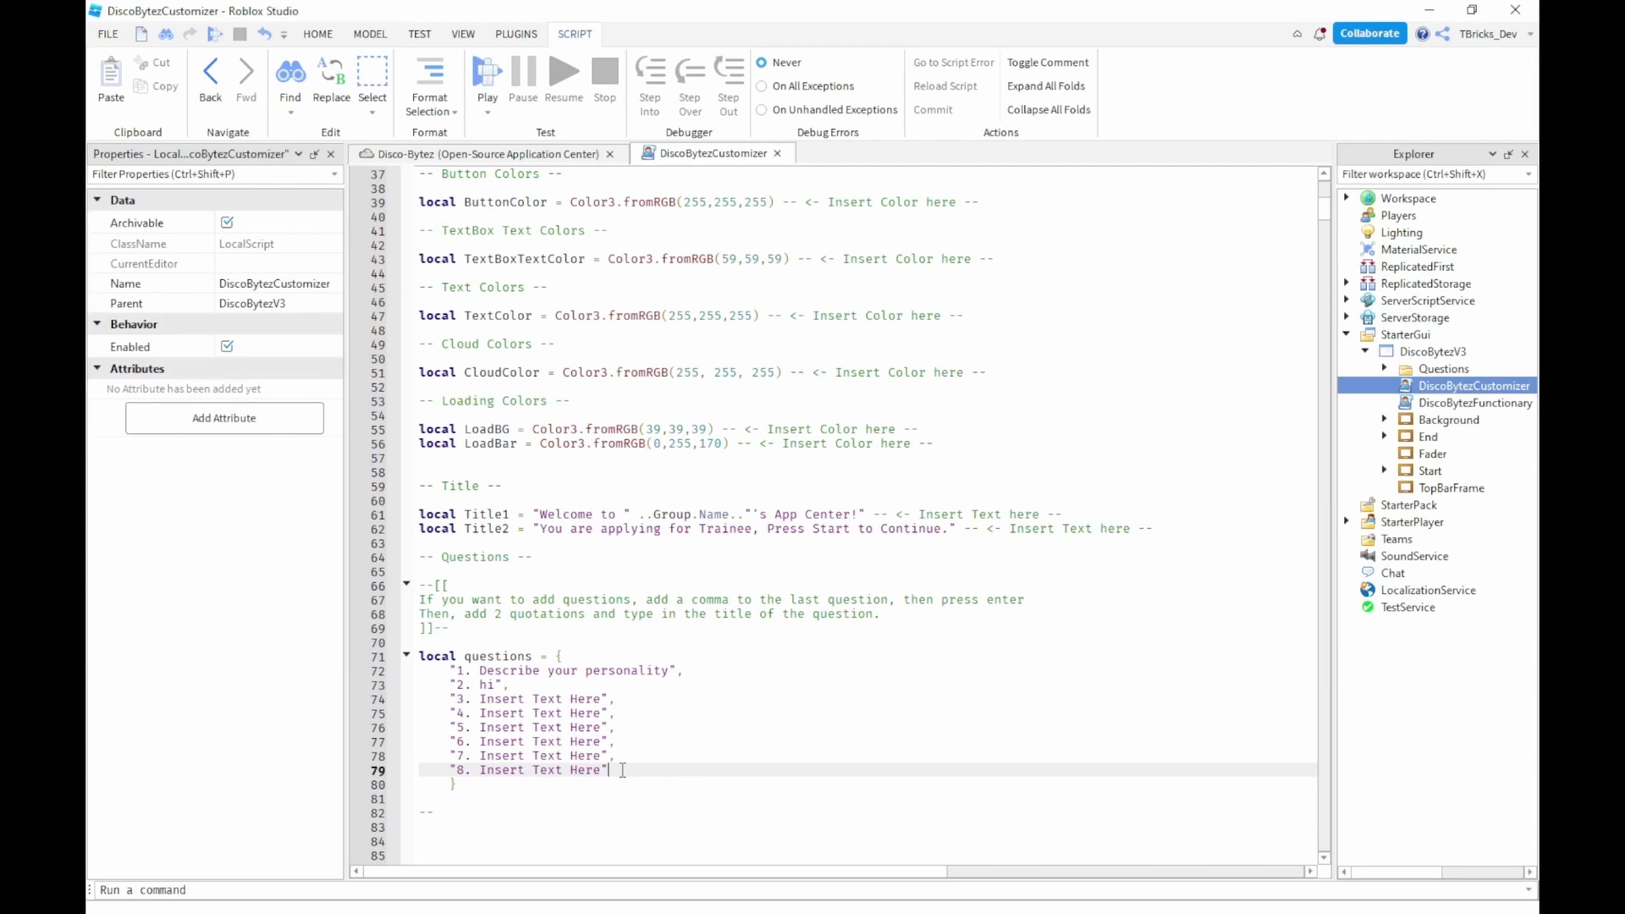
pyautogui.write(',')
pyautogui.press('Return')
pyautogui.write('"9. Insert Text Here"')
pyautogui.moveTo(518, 784); pyautogui.dragTo(602, 785)
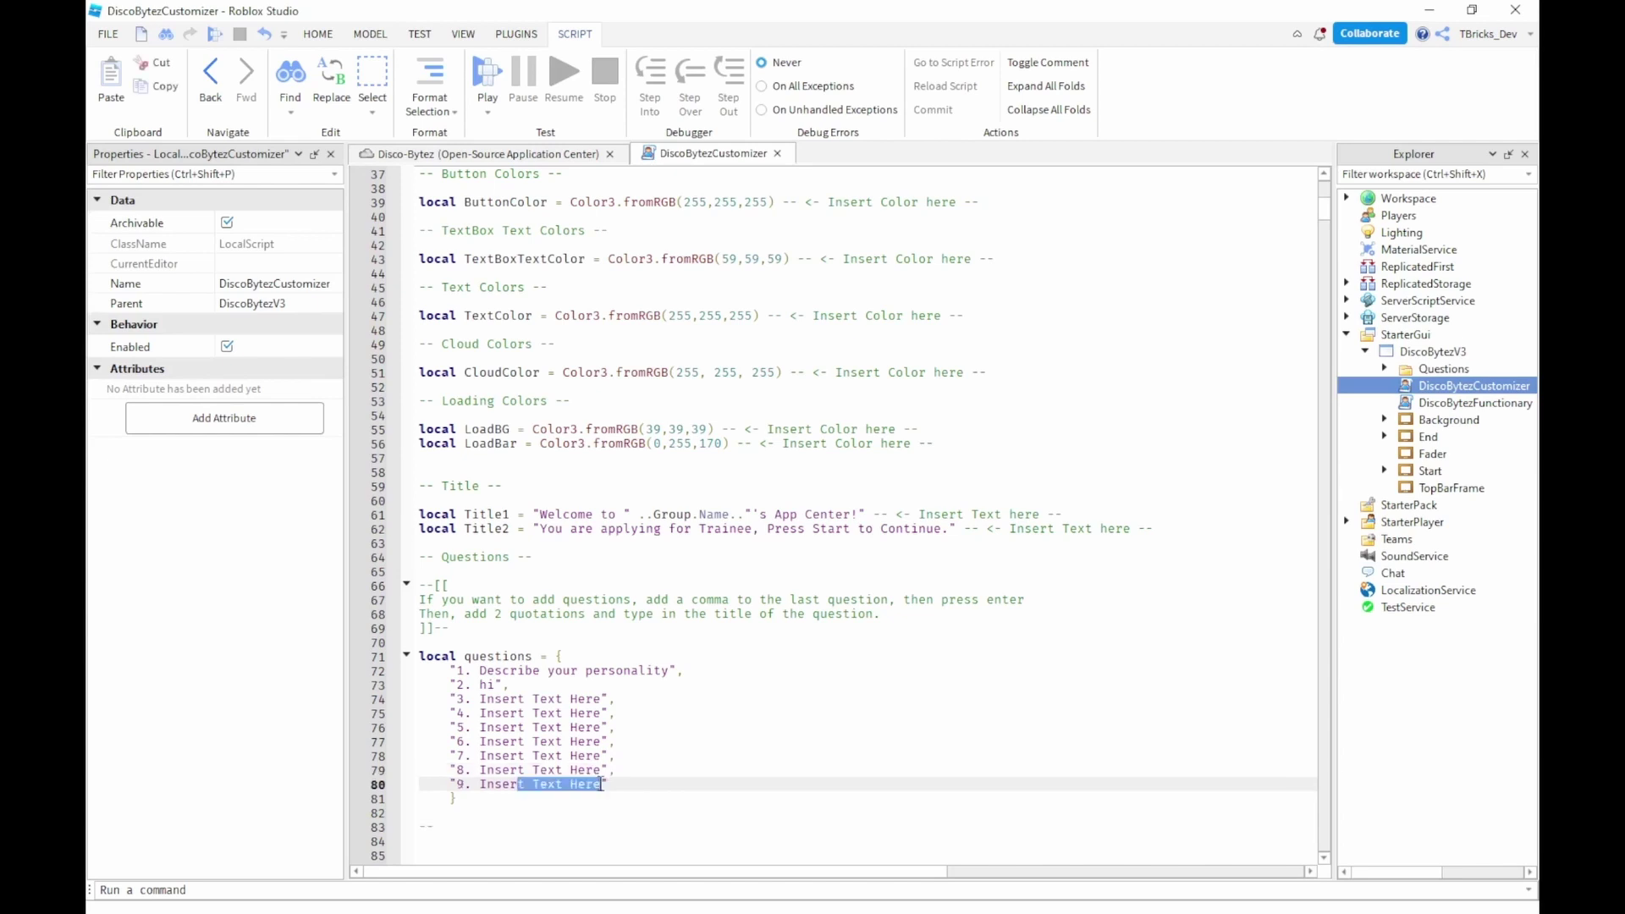
pyautogui.press('BackSpace')
pyautogui.press('BackSpace')
pyautogui.press('BackSpace')
pyautogui.press('BackSpace')
pyautogui.press('BackSpace')
pyautogui.press('BackSpace')
pyautogui.write('i like cheese')
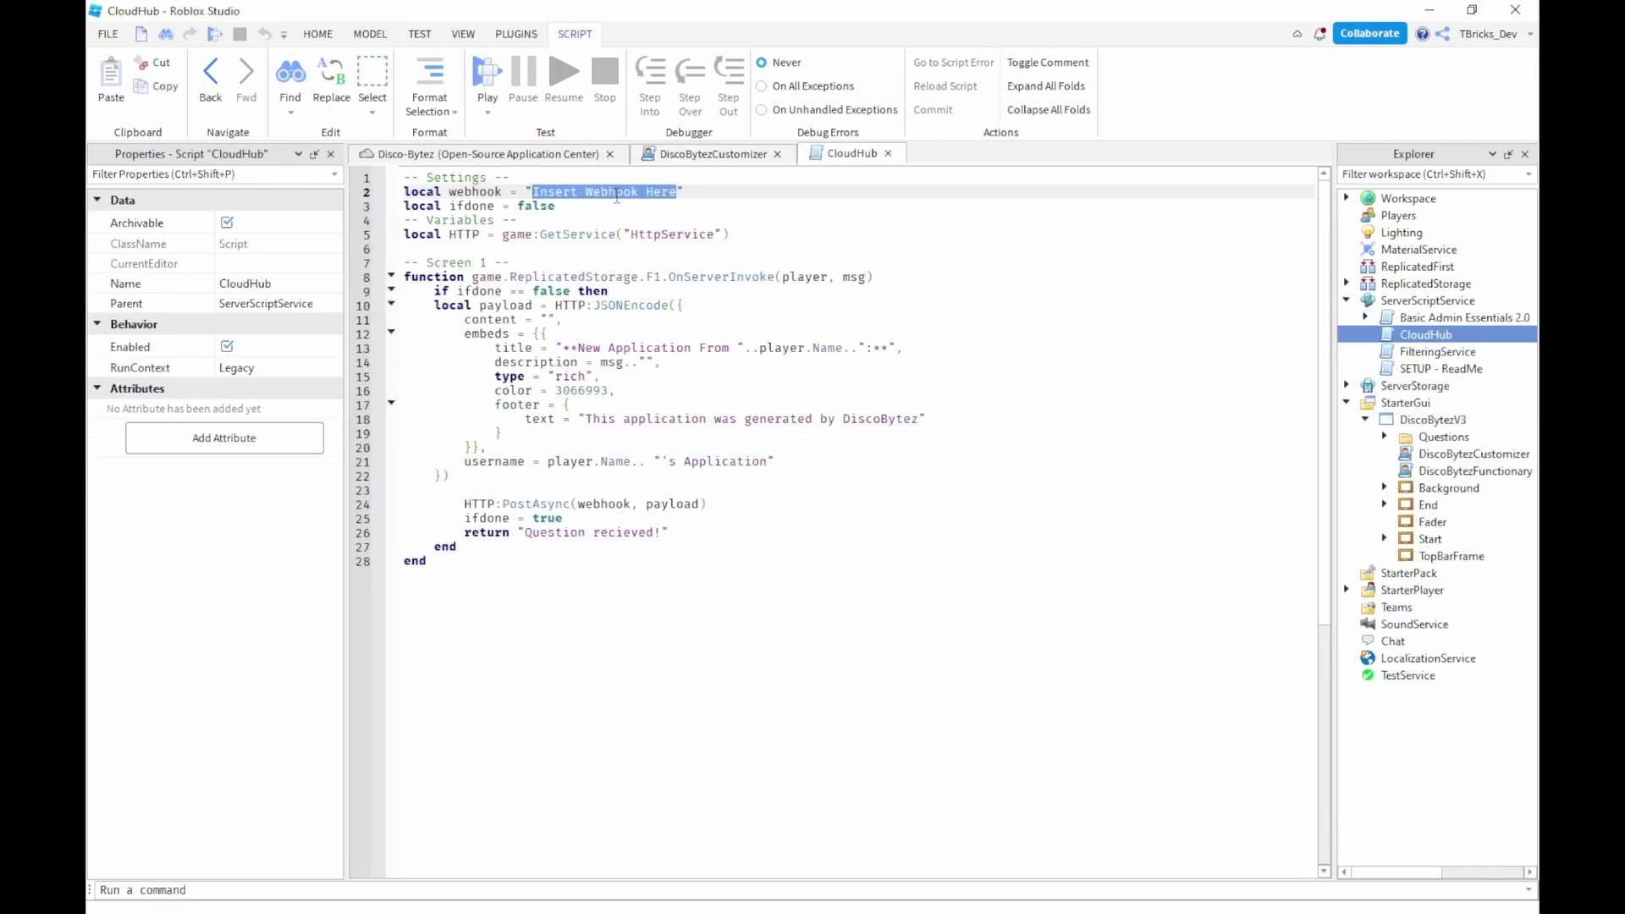
# Clear the "Insert Webhook Here" placeholder from the webhook variable in the CloudHub script.
pyautogui.press('BackSpace')
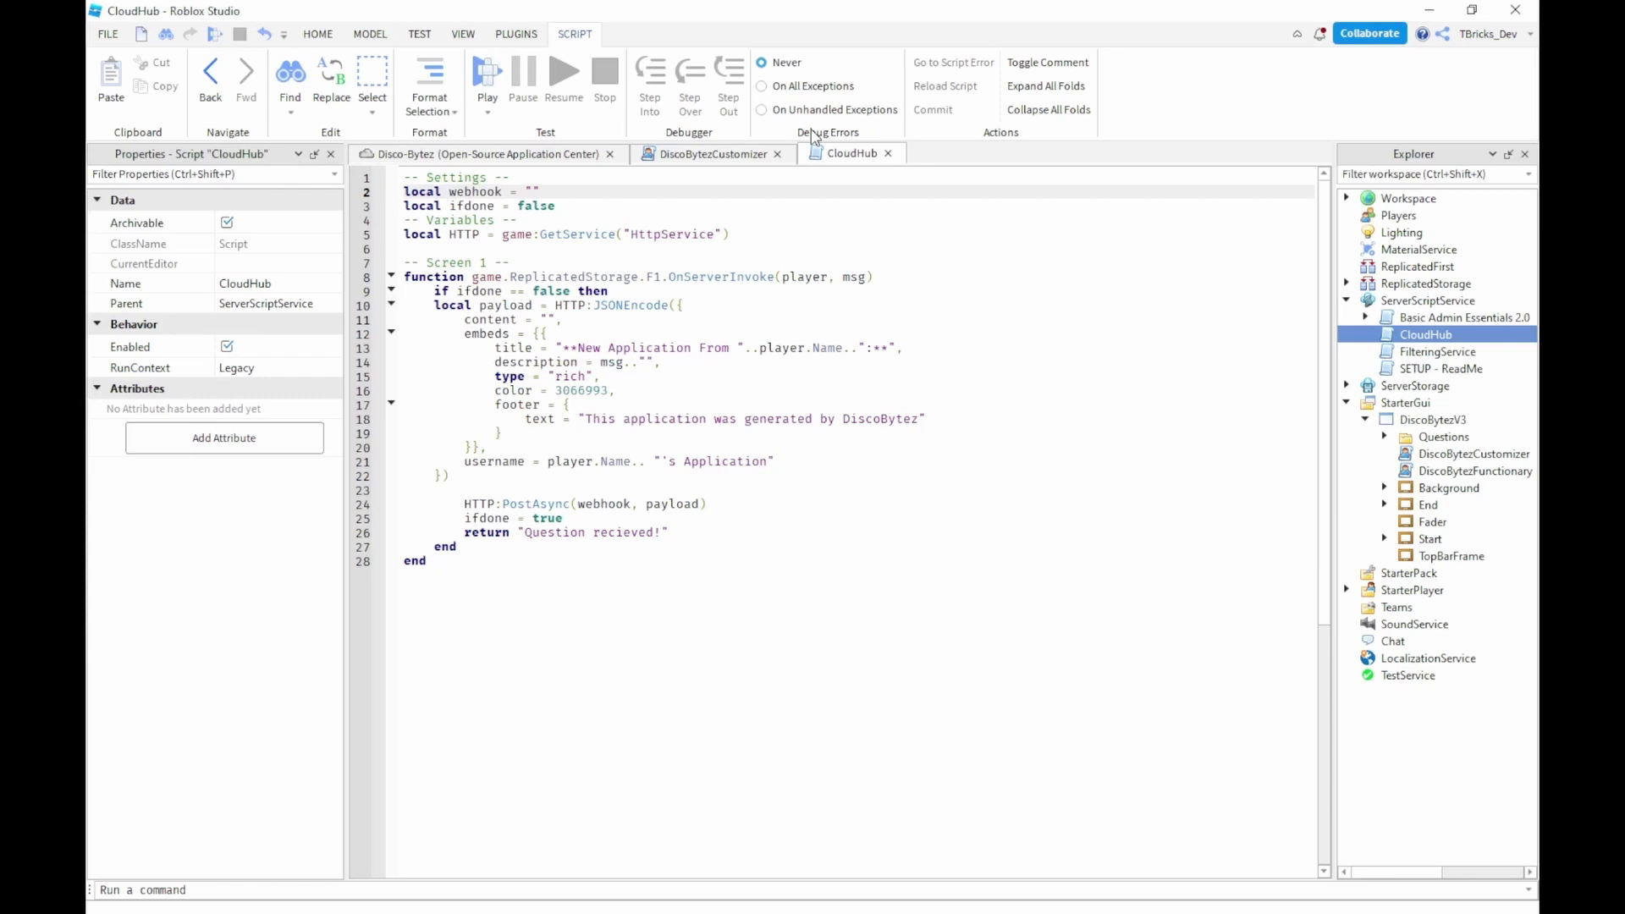
# Switch to the Super Burger! group page in the browser and locate the group ID in its web address.
pyautogui.hotkey('ctrl', 'Tab')
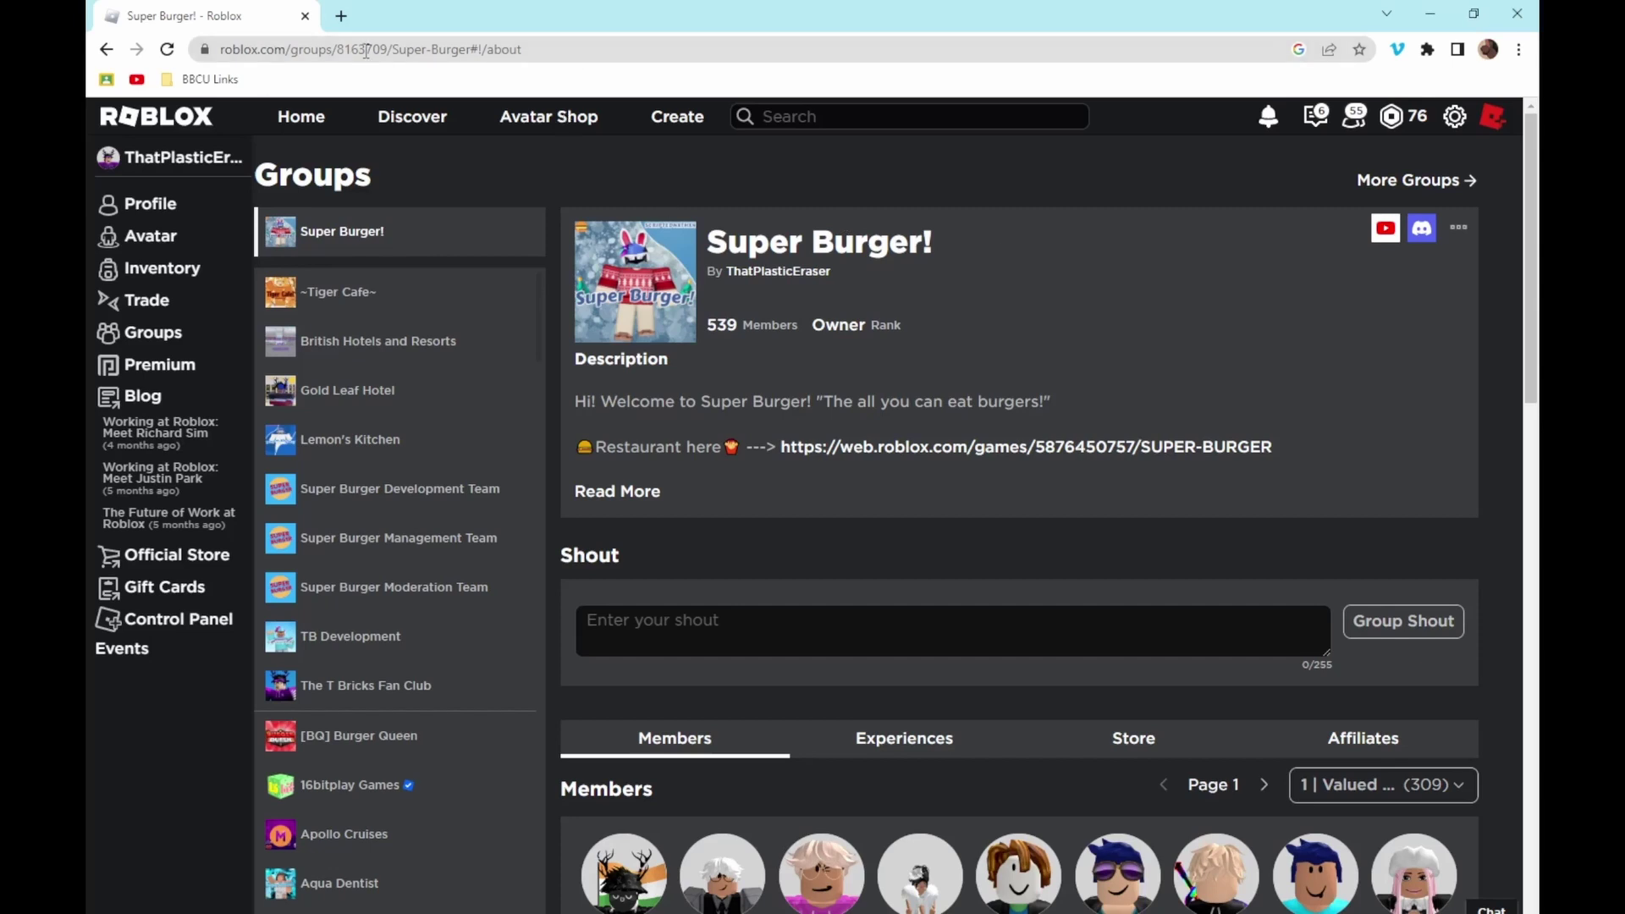
pyautogui.moveTo(388, 49); pyautogui.dragTo(339, 50)
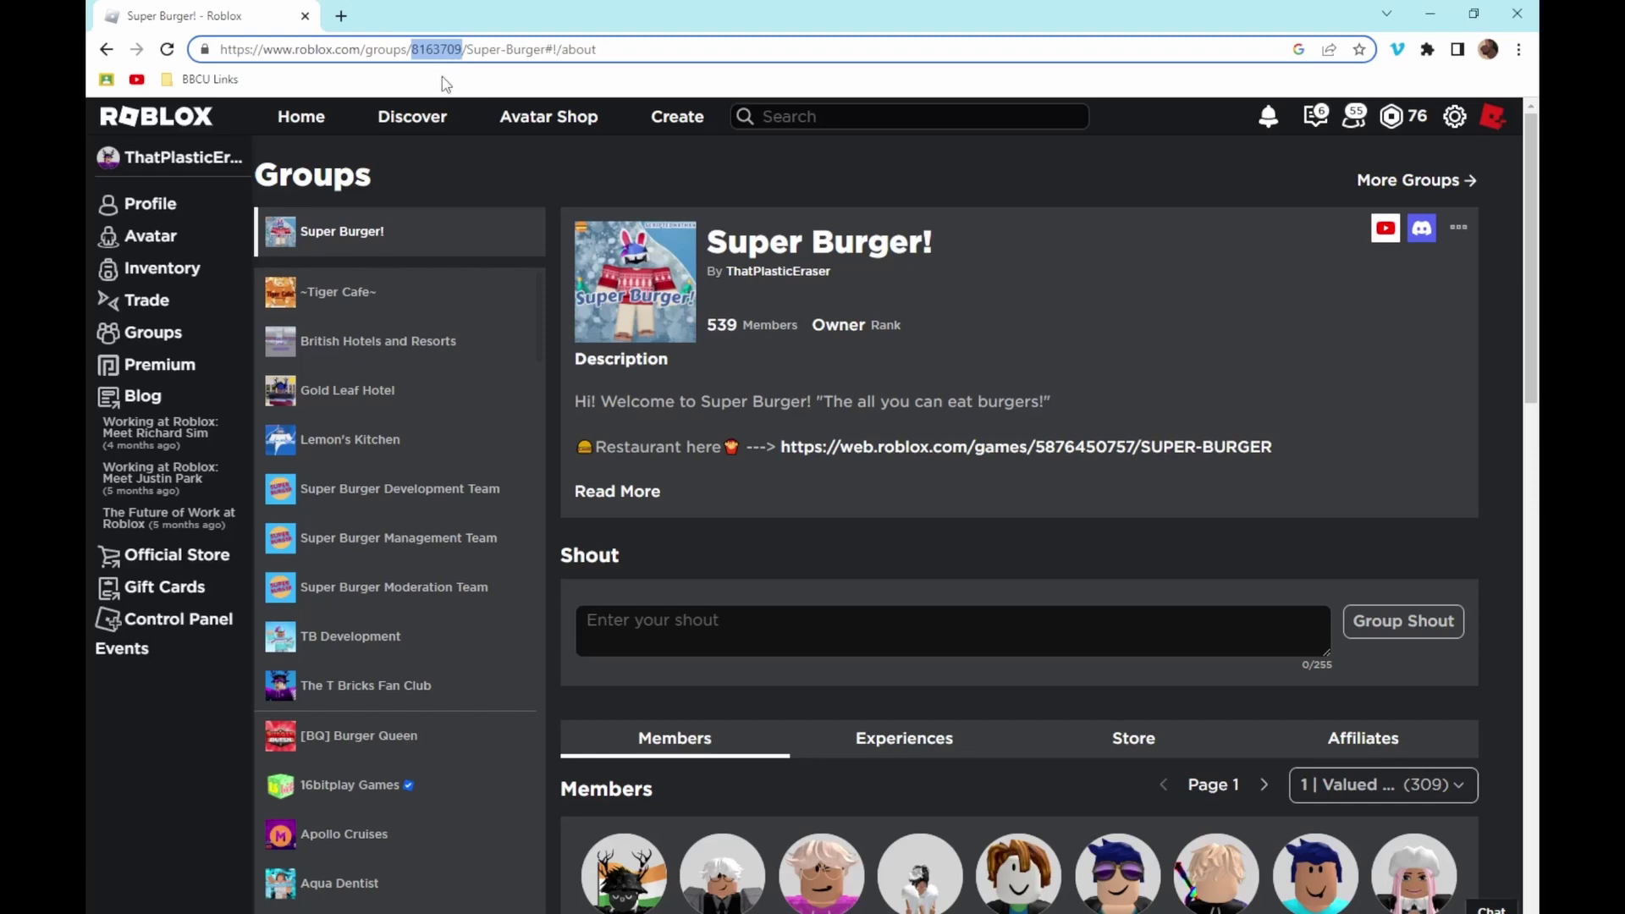
pyautogui.click(1538, 254)
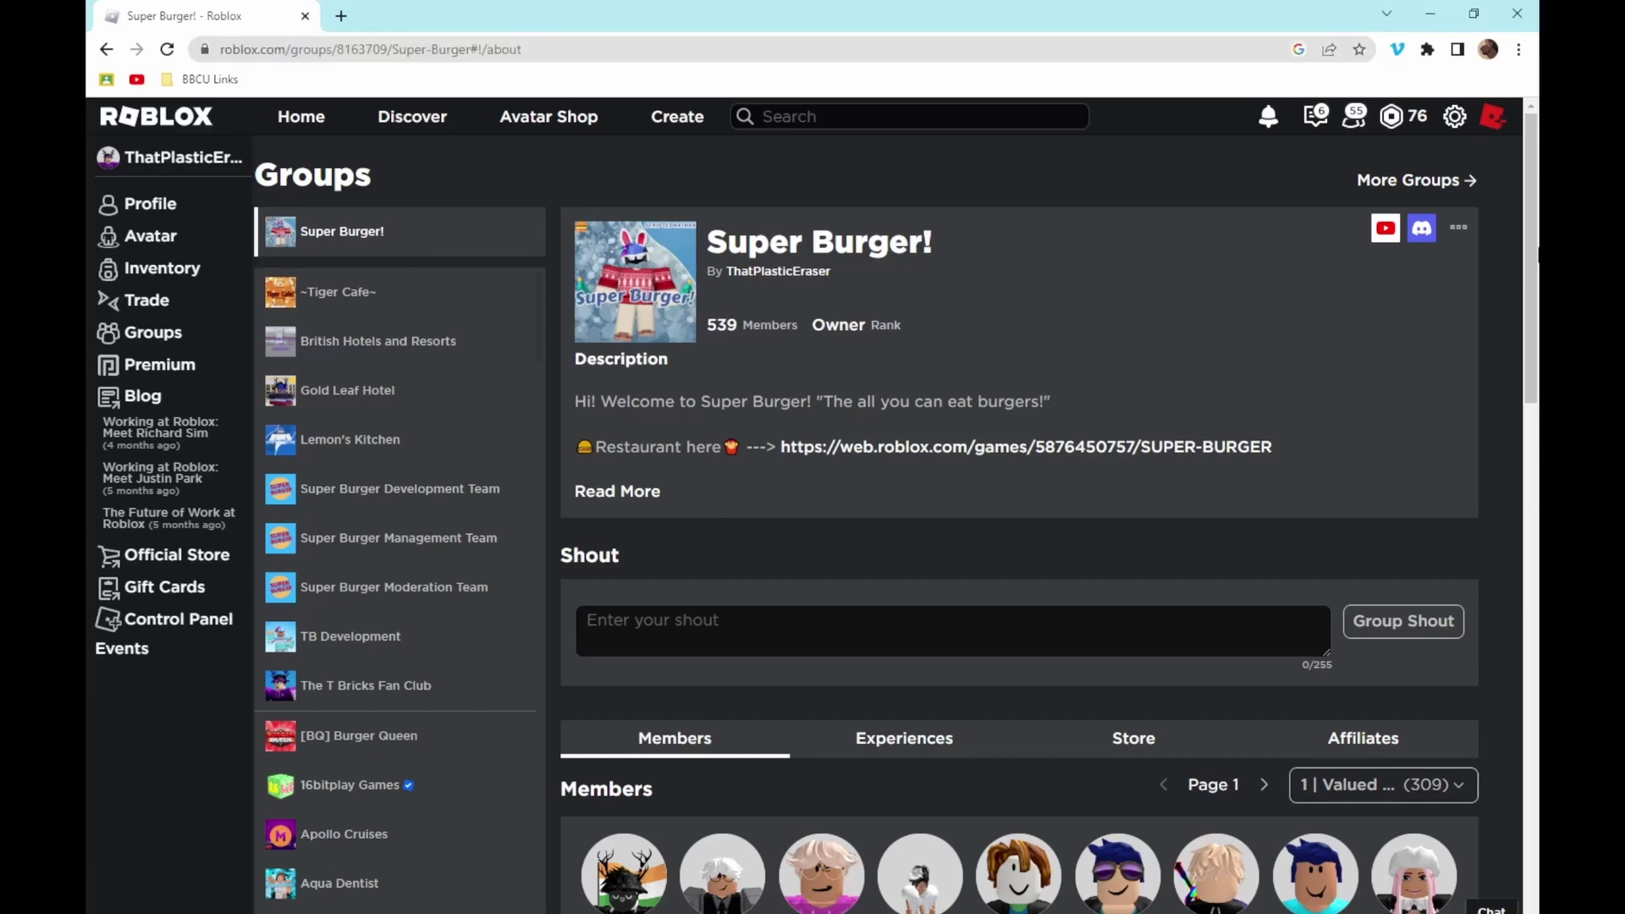
# Open the Super Burger! group's configuration and look up the Co-Owner role's rank number.
pyautogui.click(1458, 226)
pyautogui.click(1443, 286)
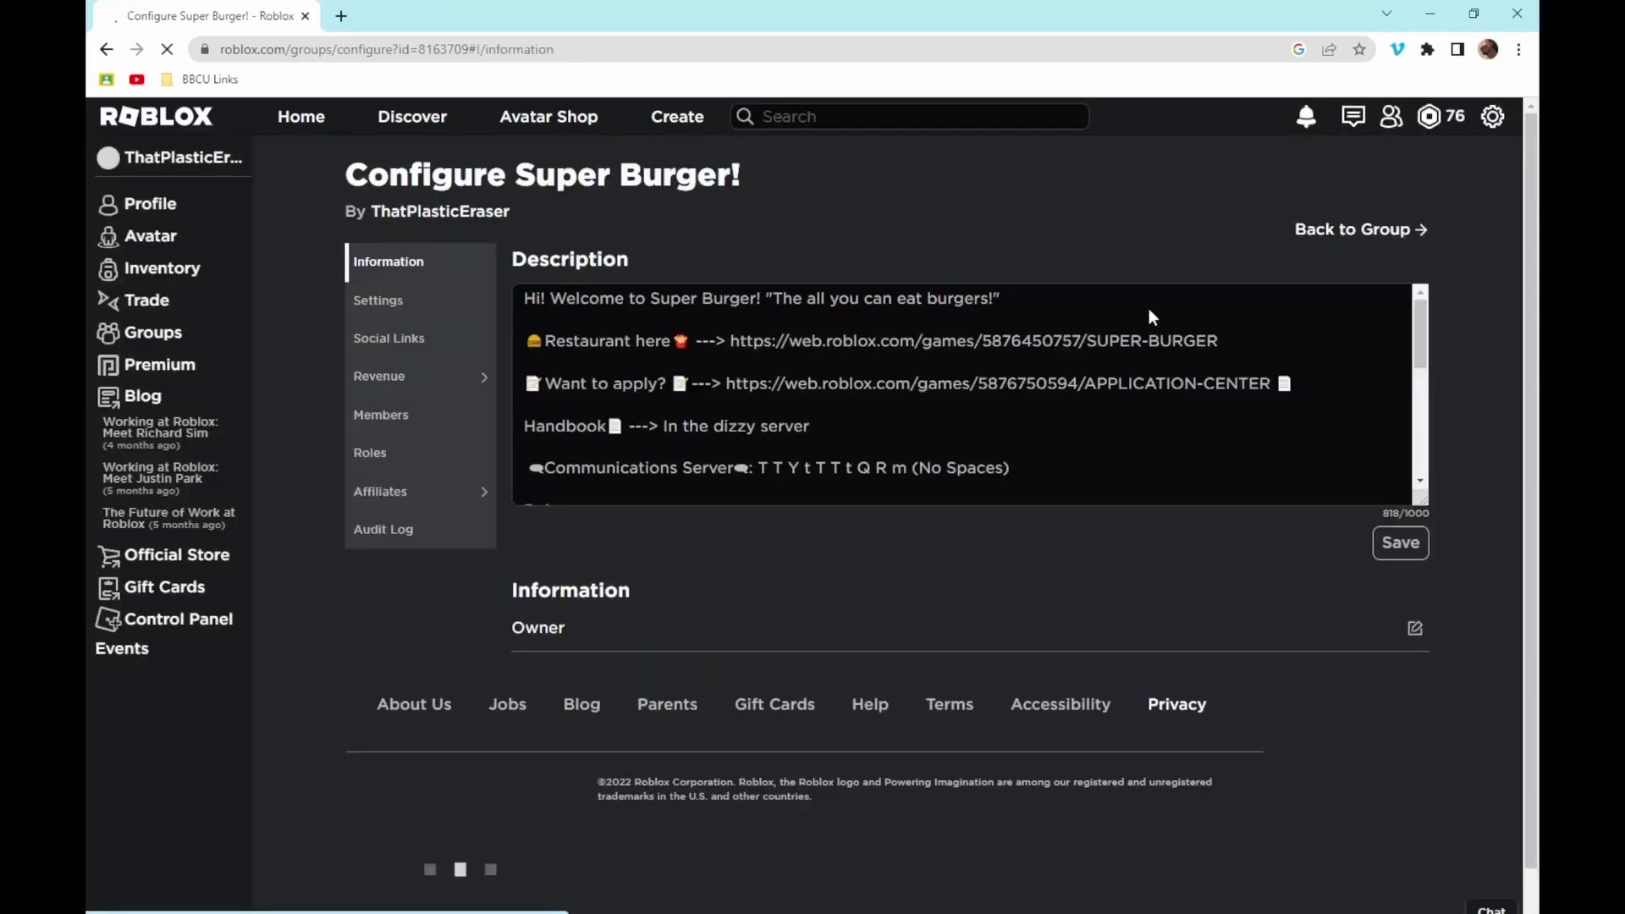
pyautogui.click(391, 459)
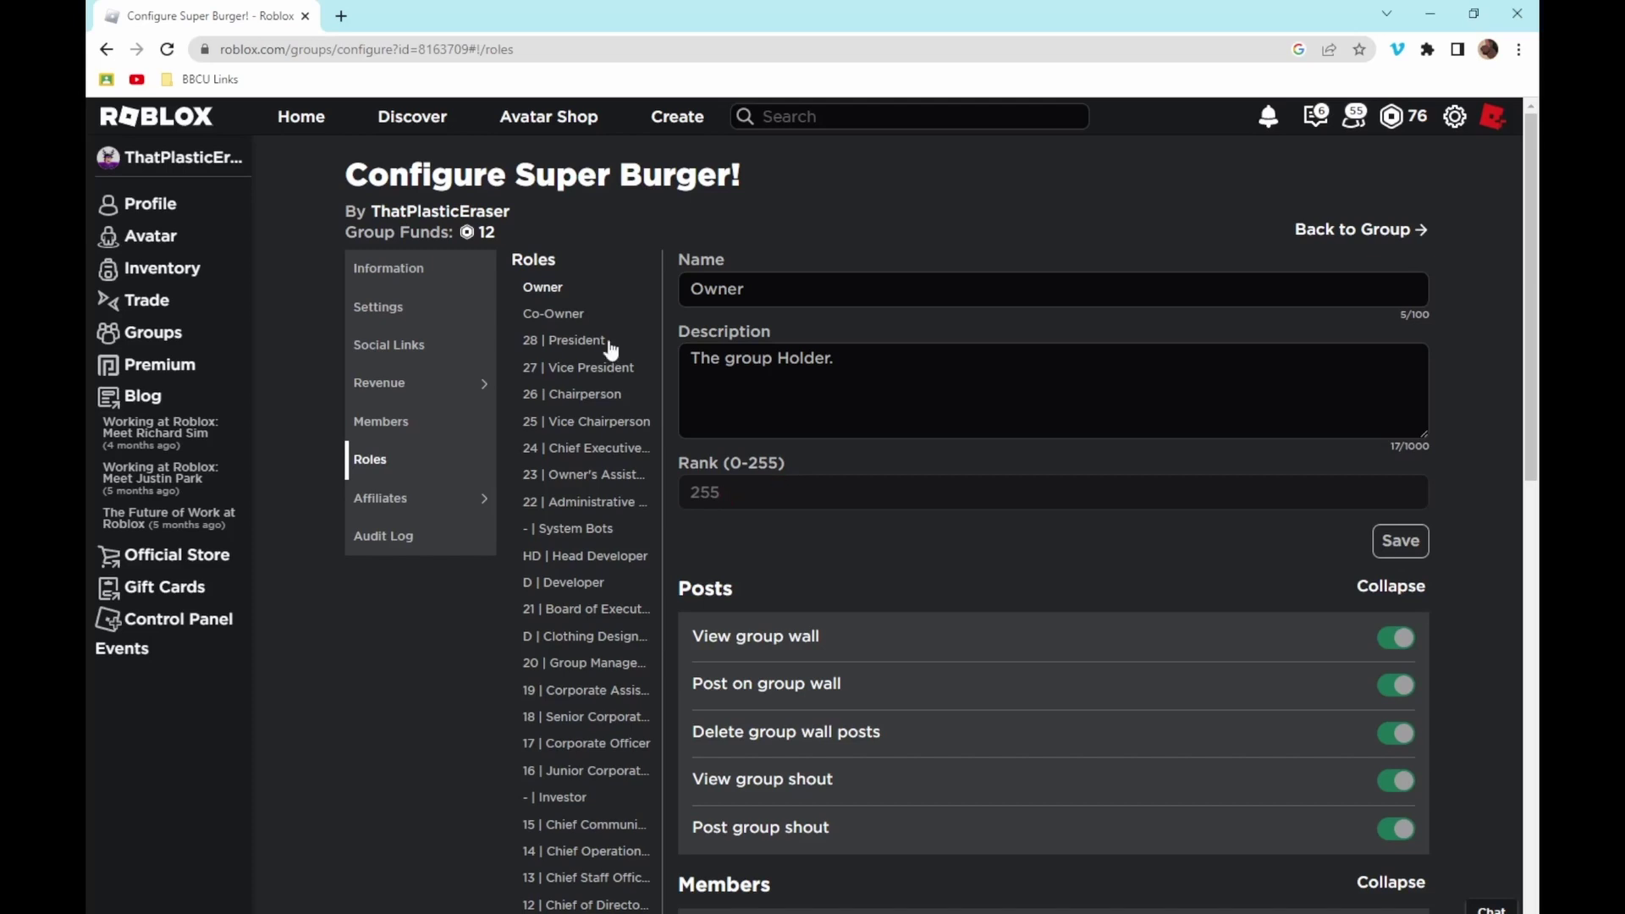
pyautogui.click(552, 313)
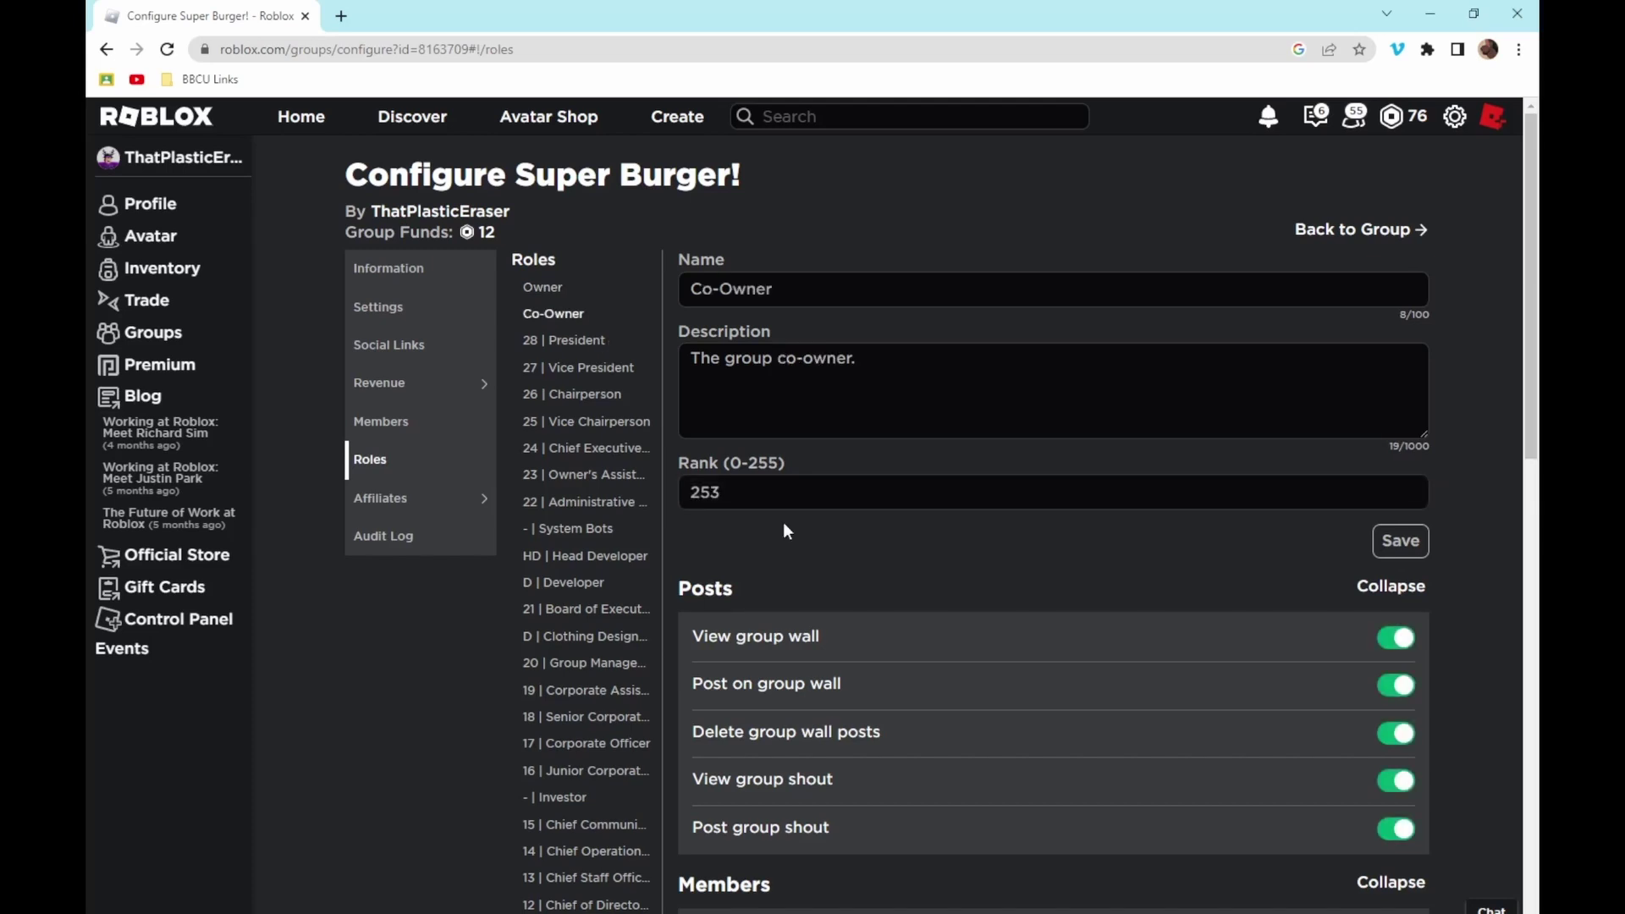